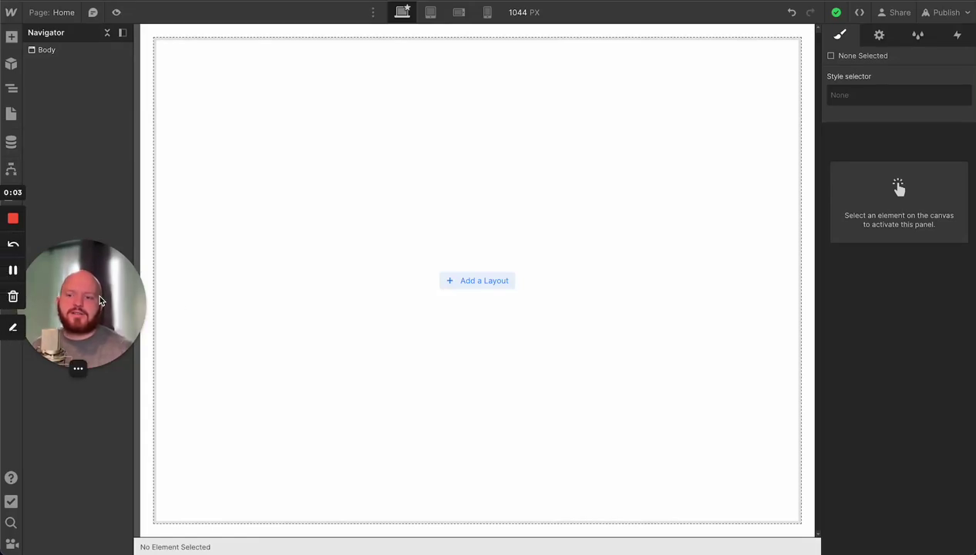
Step: Check the site's Pages list, then switch to the Relume library's Navbars collection
left_click_drag(98, 293, 91, 334)
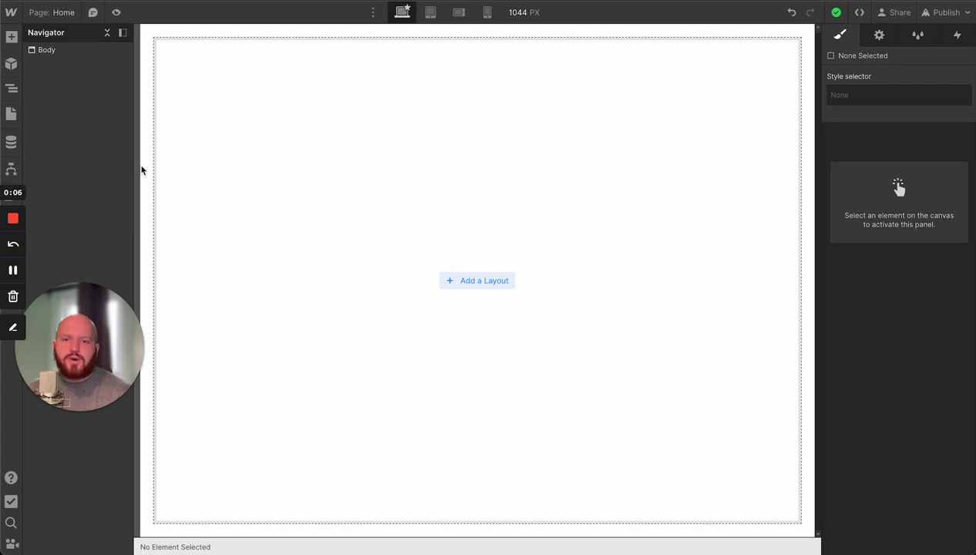
mouse_move(120, 292)
mouse_move(86, 390)
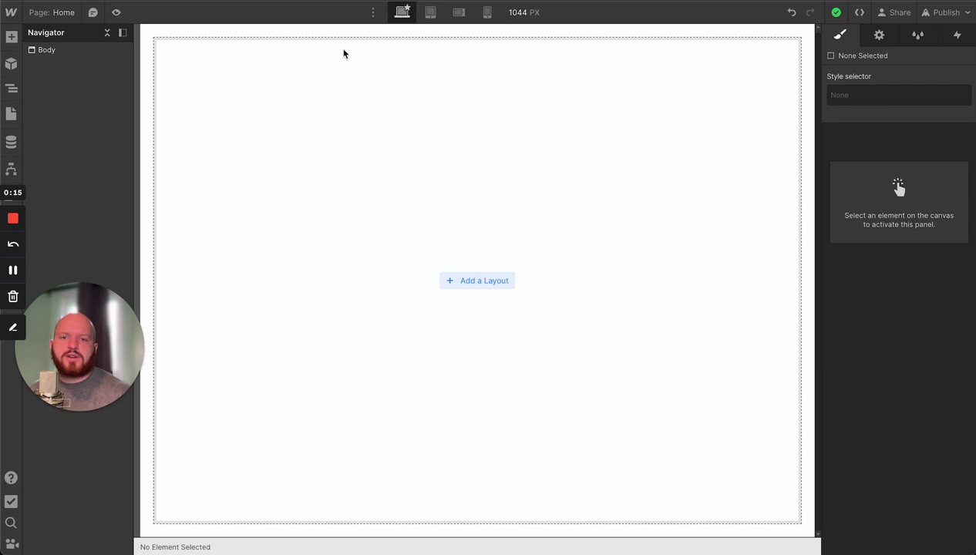
left_click(66, 14)
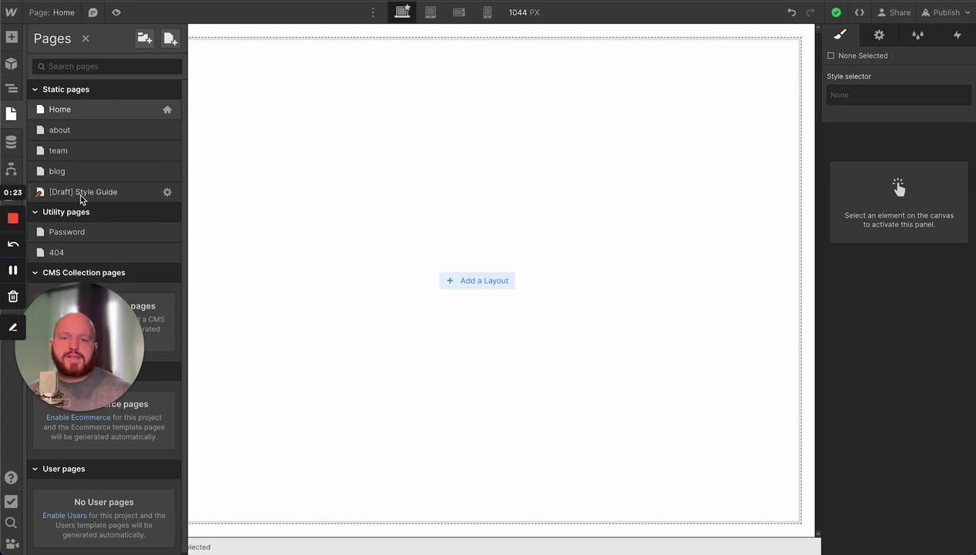
left_click(85, 40)
key("super+Tab")
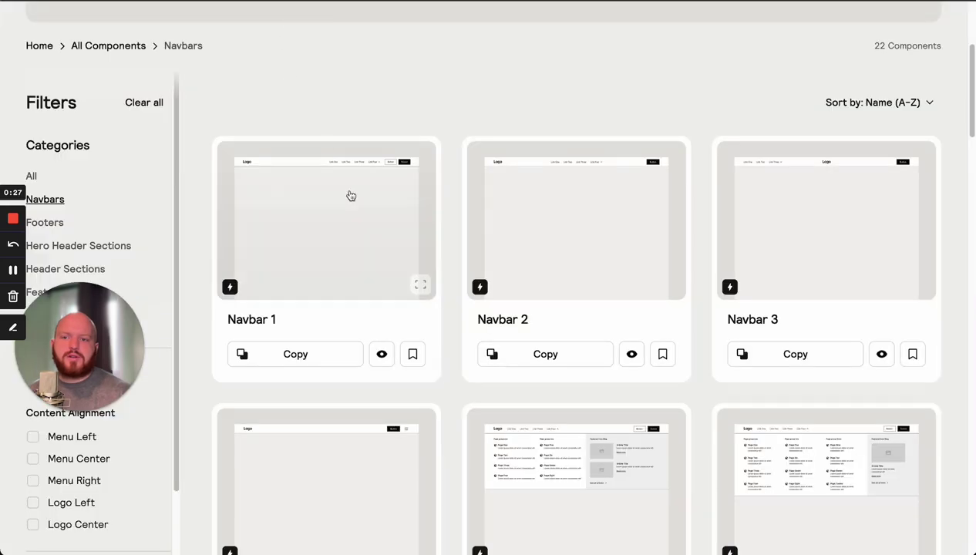
Step: Paste Relume's Navbar 2 into the Home page body and wrap it in two Div Blocks
left_click(548, 354)
key("super+Tab")
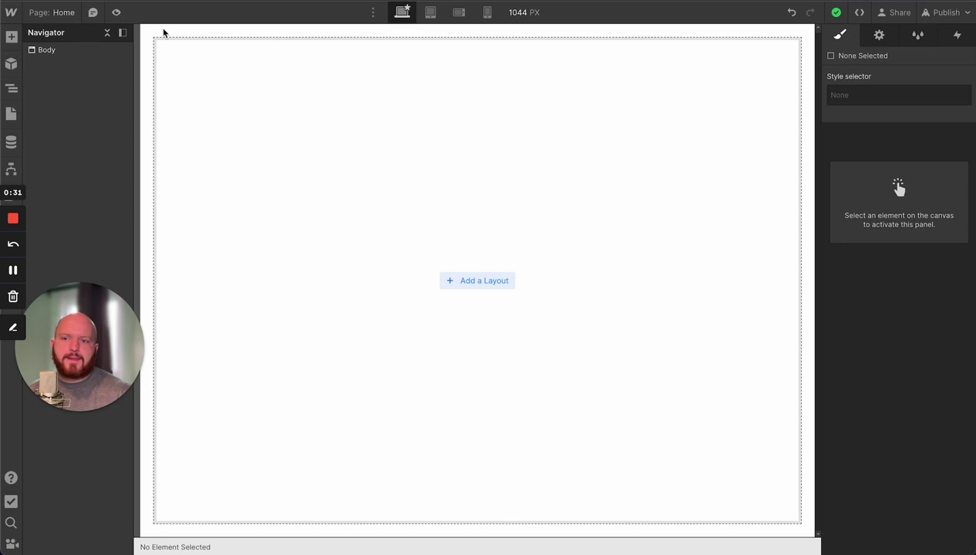
left_click(74, 52)
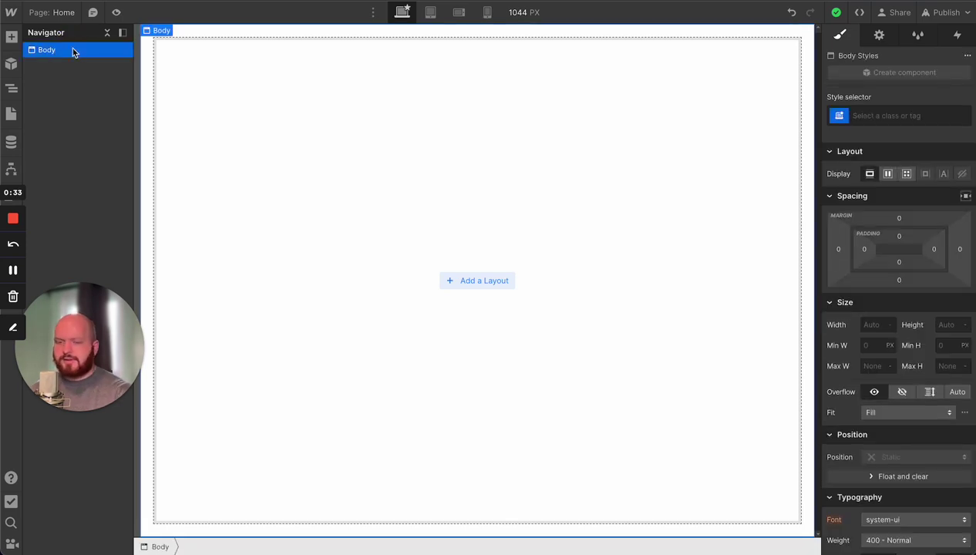
key("ctrl+v")
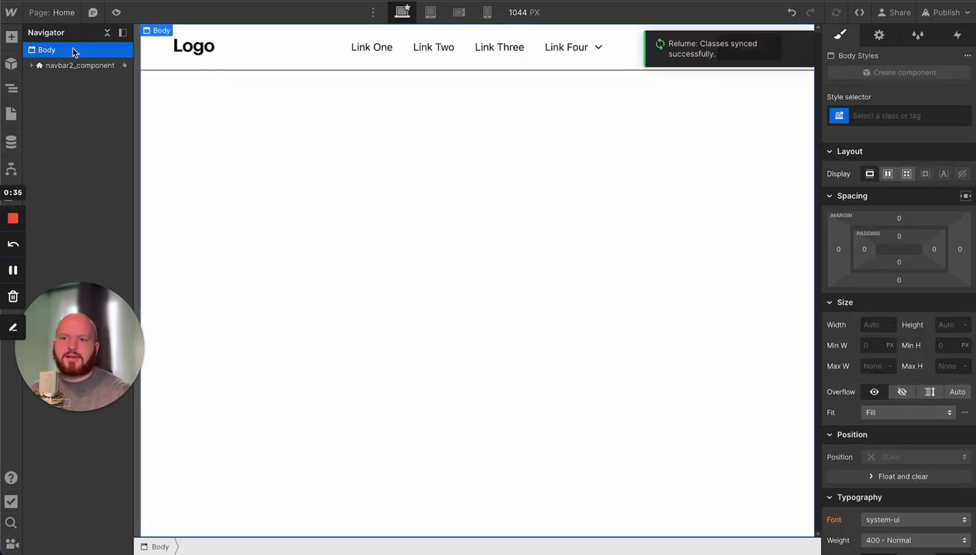
left_click(71, 64)
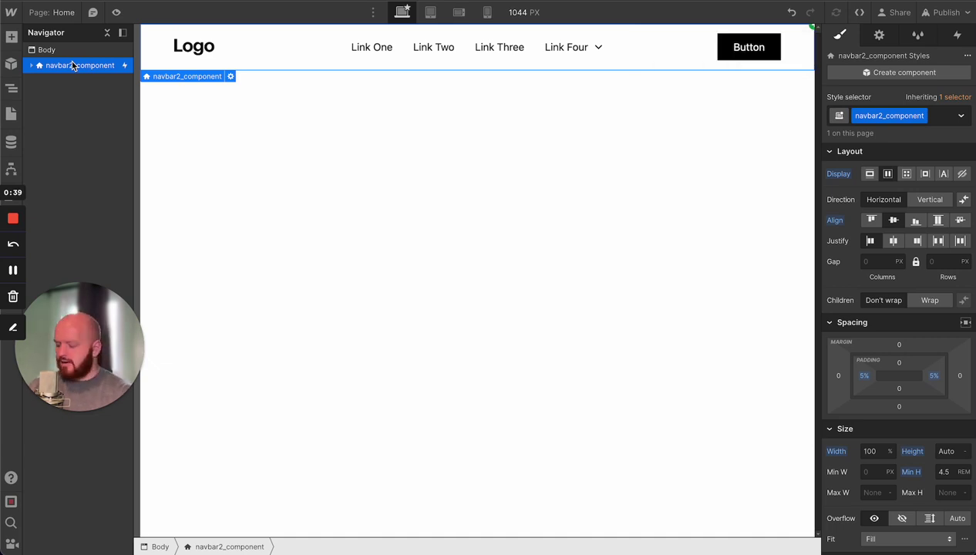
key("ctrl+alt+g")
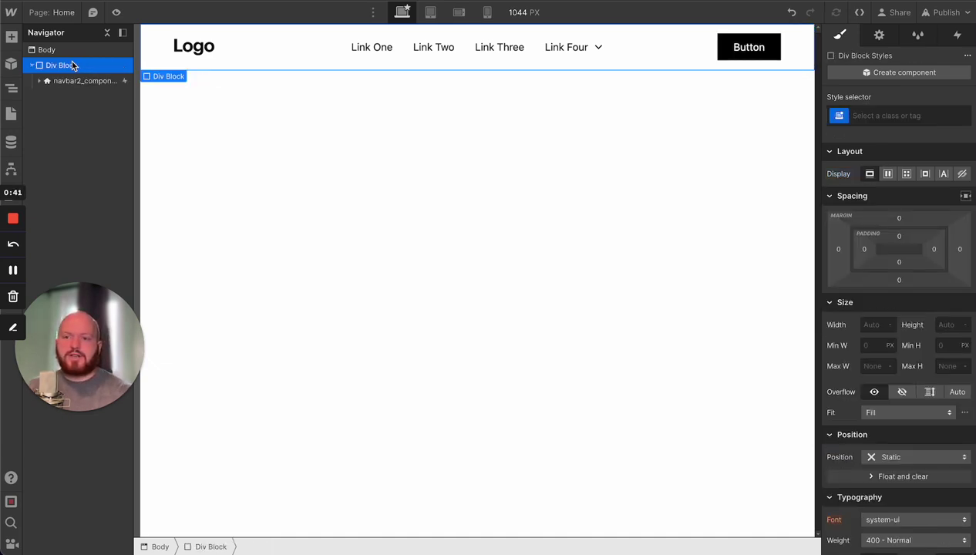
key("ctrl+alt+g")
Step: Give the inner div the class main-wrapper and the outer div page-wrapper
left_click(74, 80)
key("ctrl+Return")
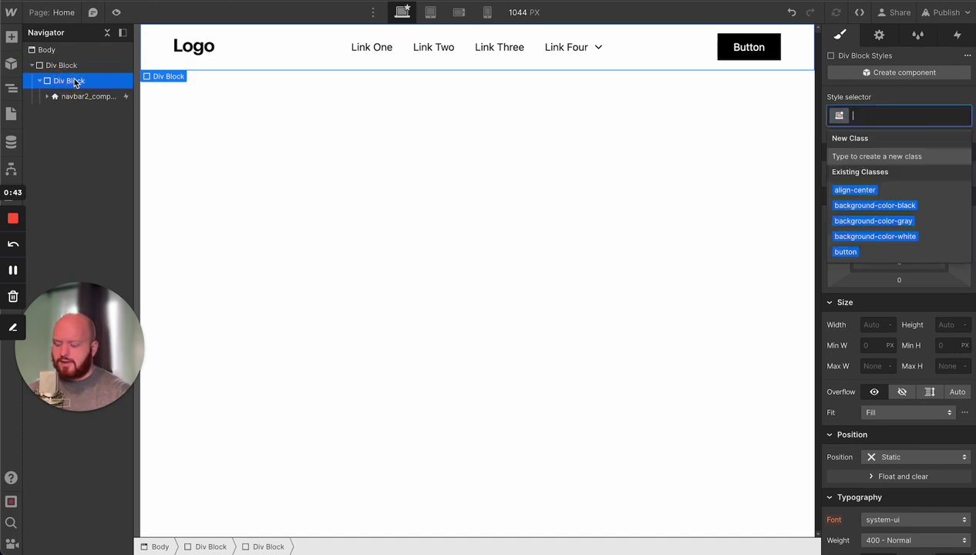
type("main")
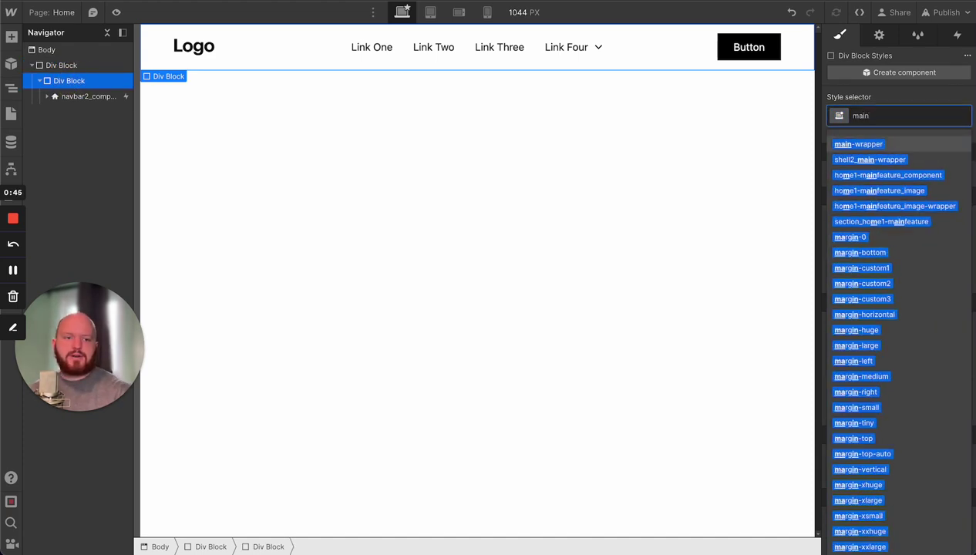
key("Return")
left_click(65, 65)
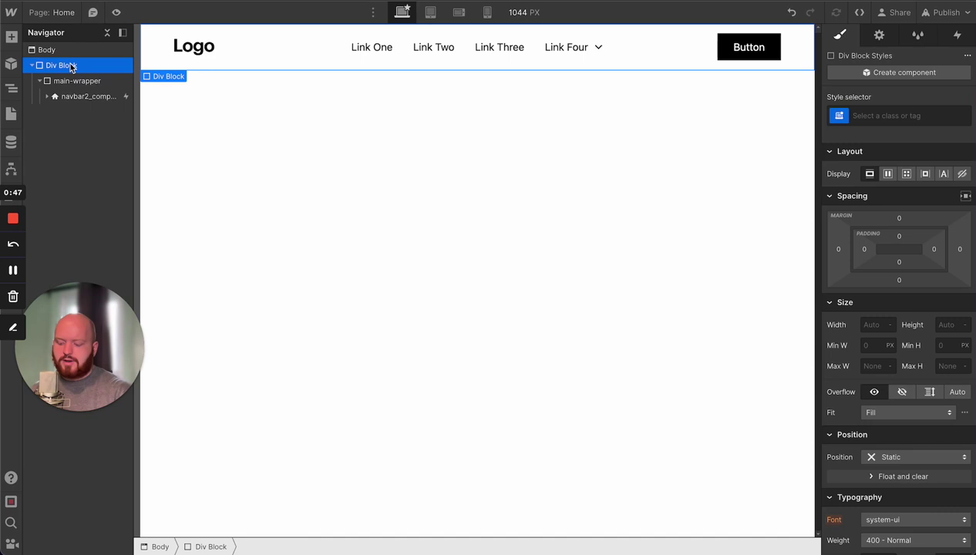
key("ctrl+Return")
type("page")
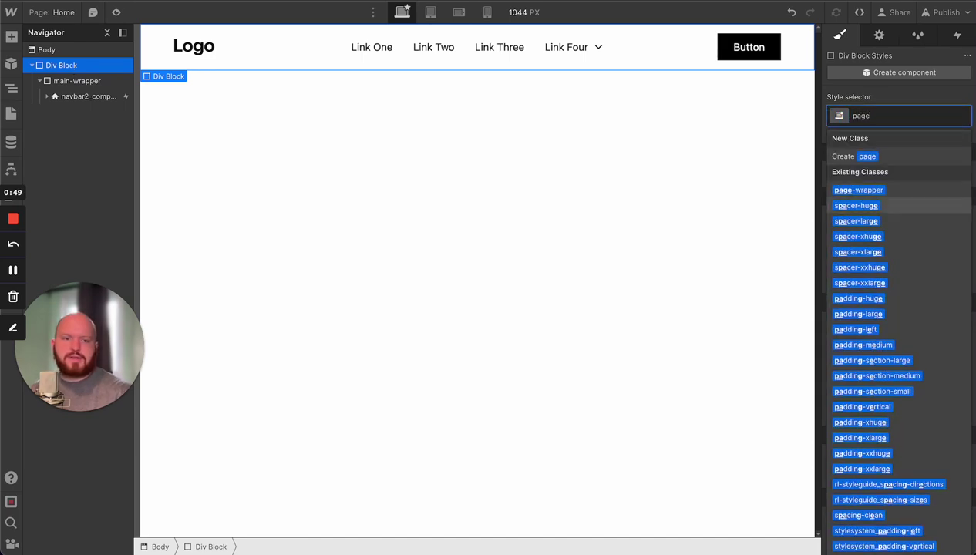
key("Return")
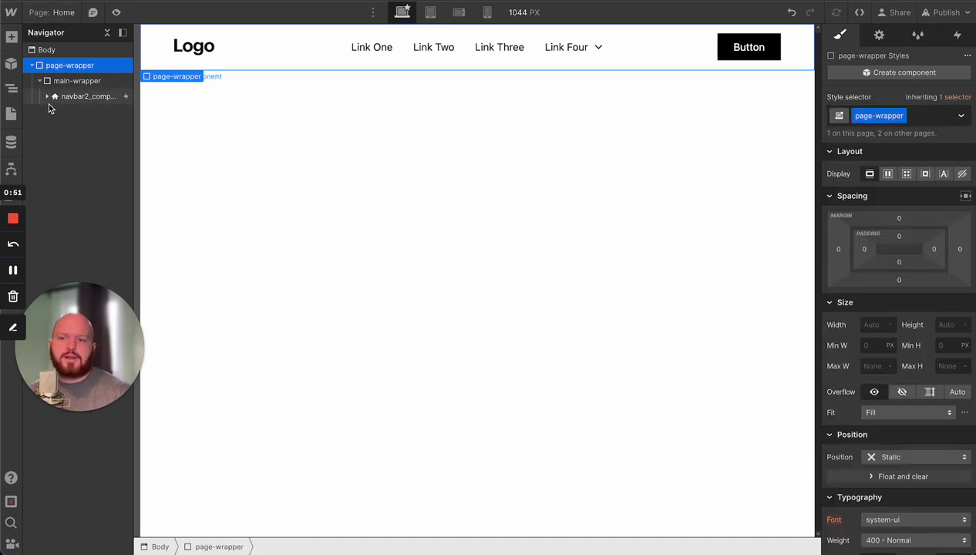
Step: Move the navbar above main-wrapper and leave main-wrapper selected for the next section
left_click_drag(78, 100, 78, 80)
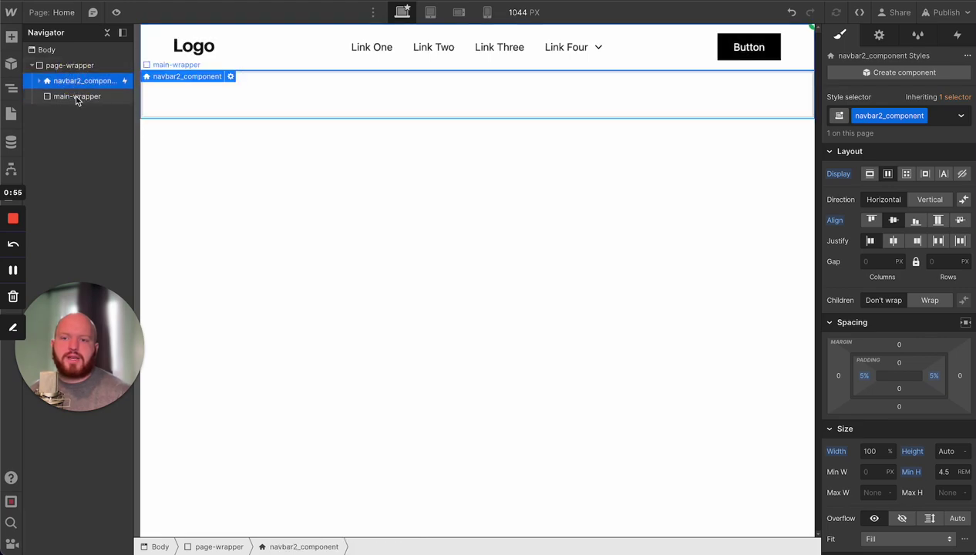
left_click(104, 97)
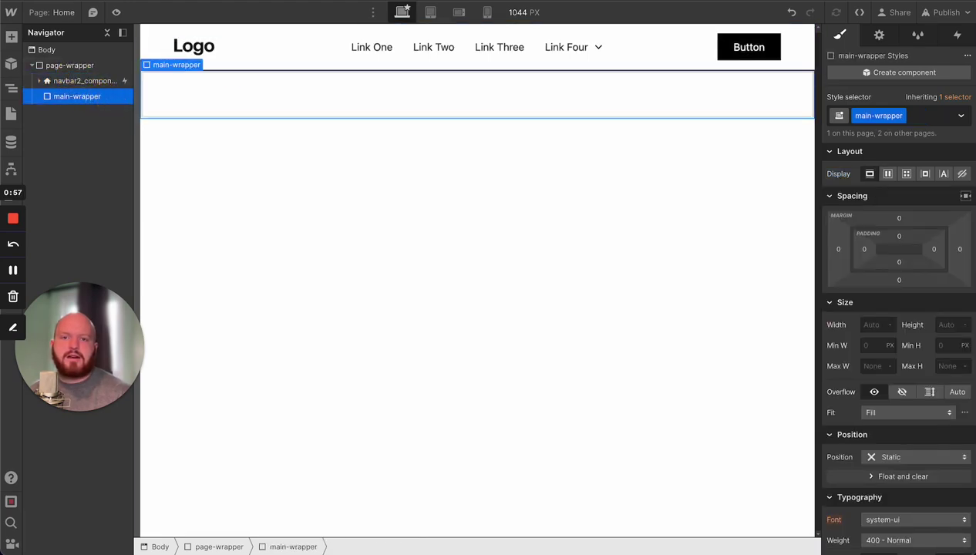
key("super+Tab")
scroll(116, 46, "up", 5)
Step: Copy Header 1 from Relume's Hero Header Sections category
left_click(110, 37)
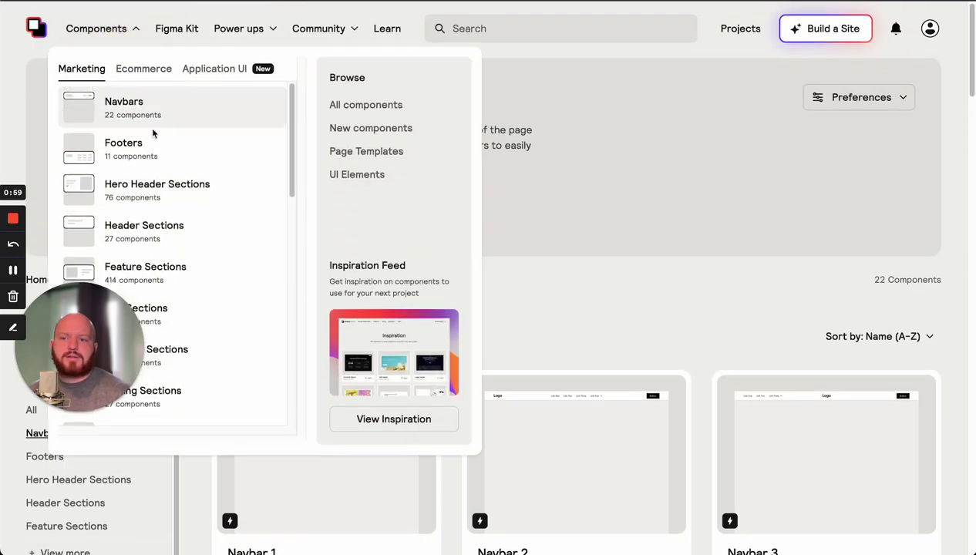
left_click(189, 190)
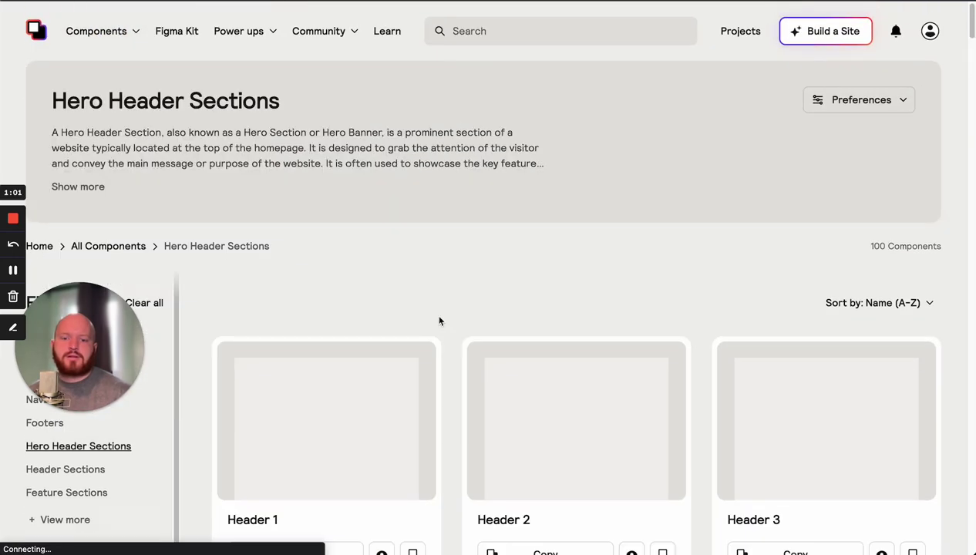
scroll(439, 321, "down", 4)
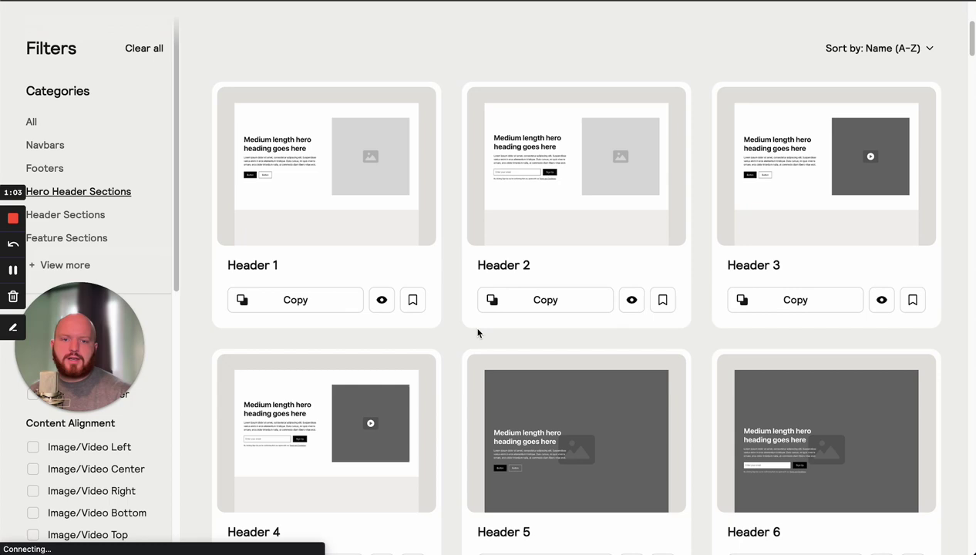
left_click(319, 299)
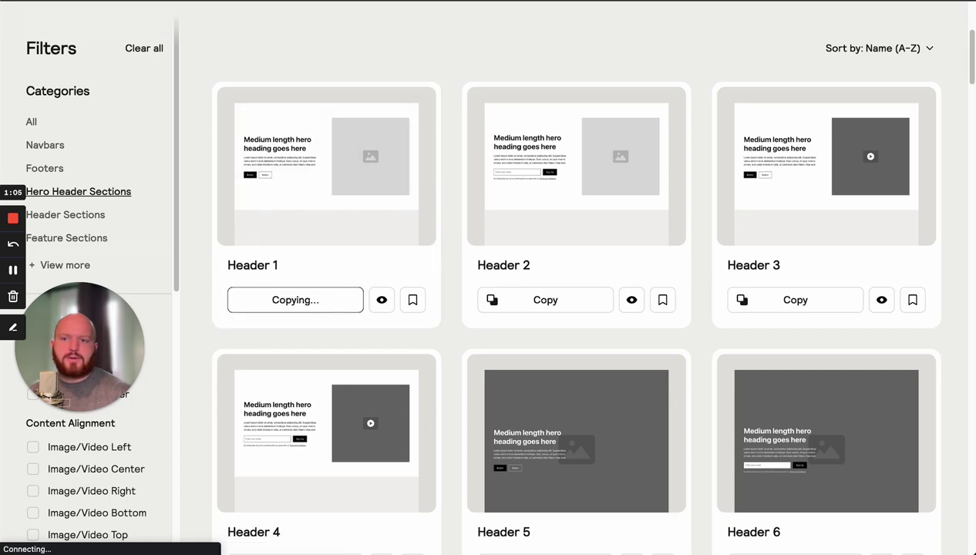
key("super+Tab")
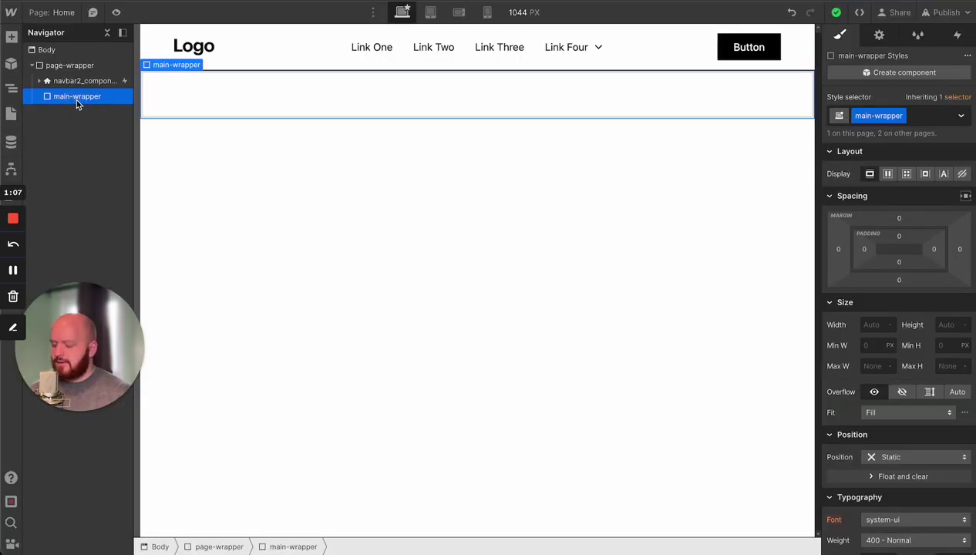
Step: Paste the copied Header 1 into main-wrapper, directly below the navbar
key("super+v")
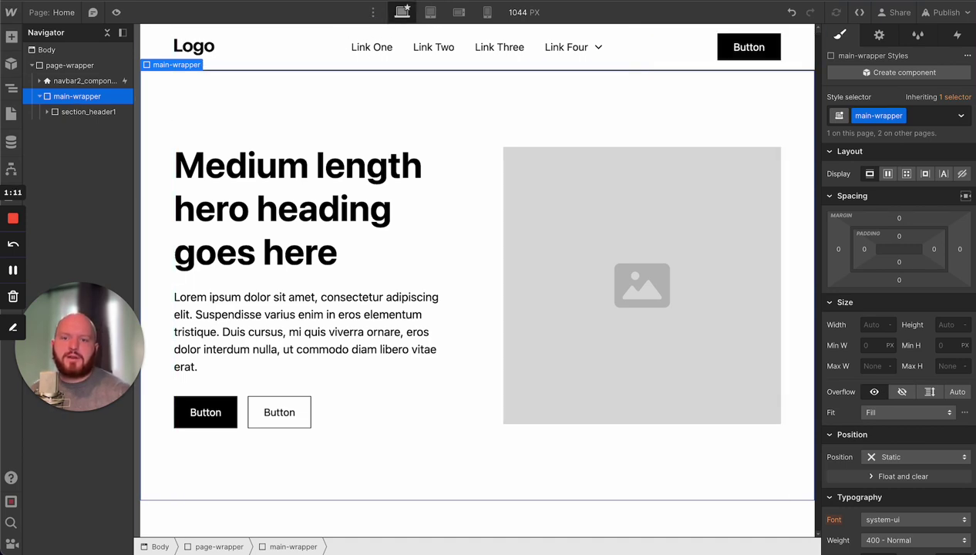
key("super+Tab")
scroll(88, 69, "up", 5)
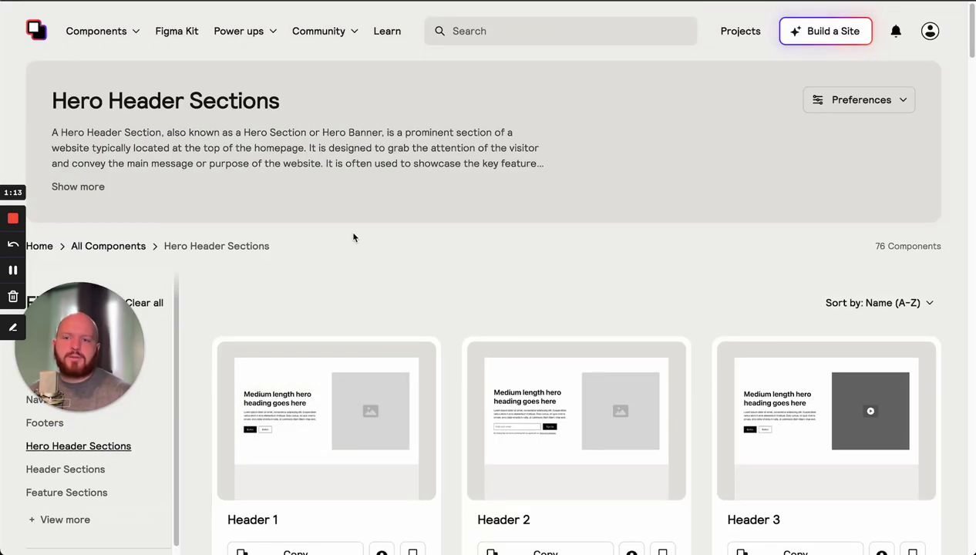
key("super+Tab")
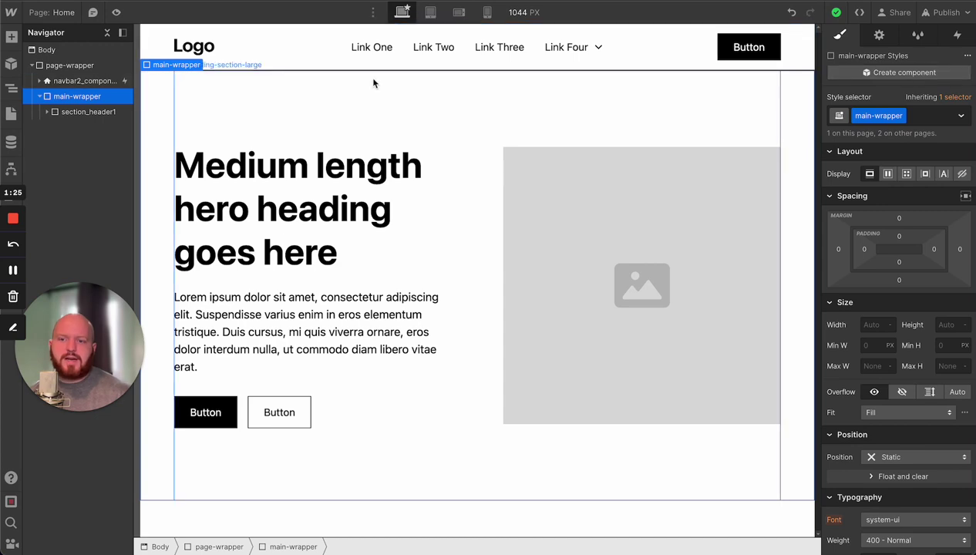
Step: Select the whole hero section and make it a component named hero
left_click(242, 97)
left_click(237, 177)
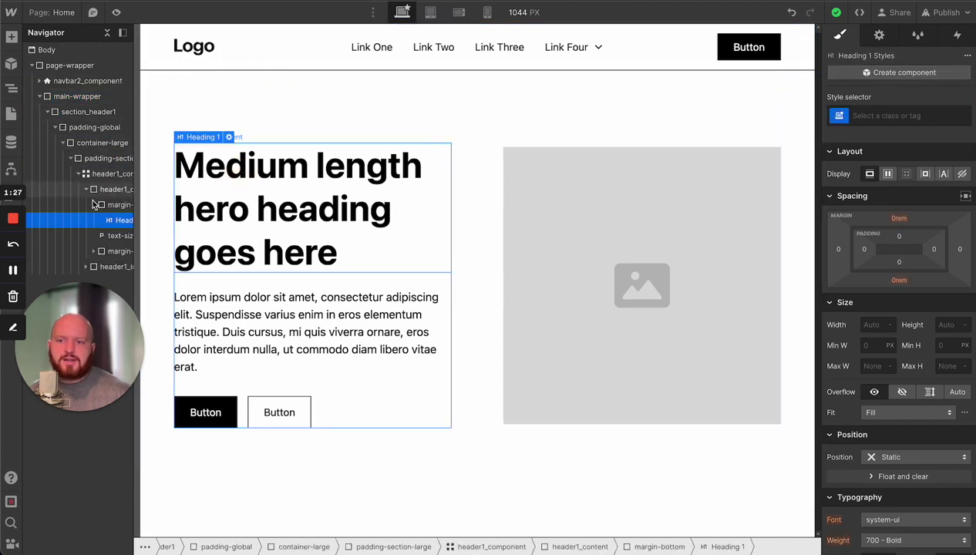
left_click(499, 253)
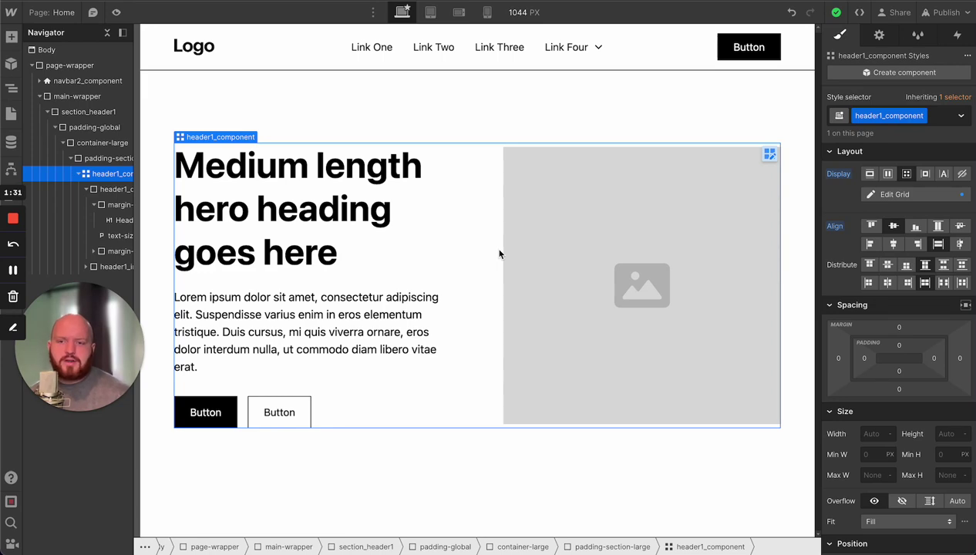
left_click(85, 111)
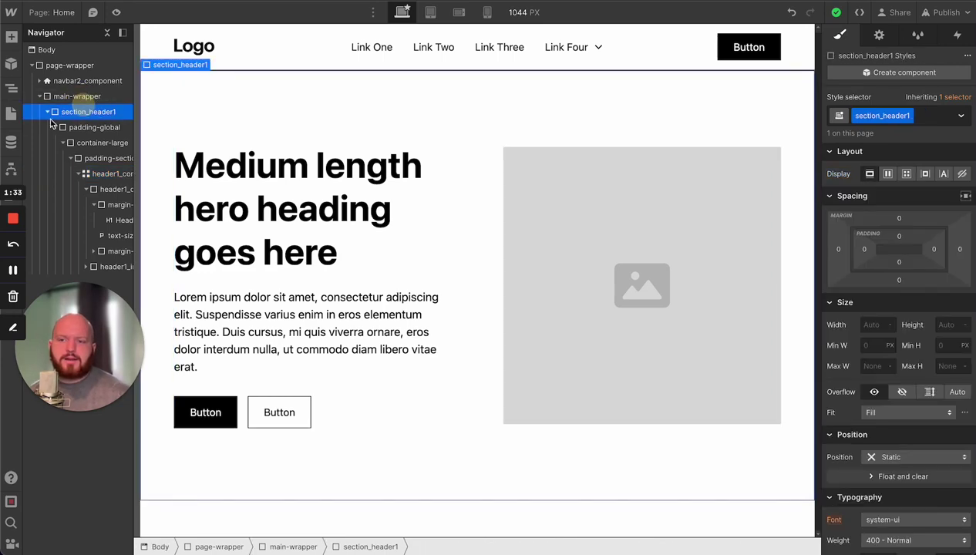
left_click(47, 112)
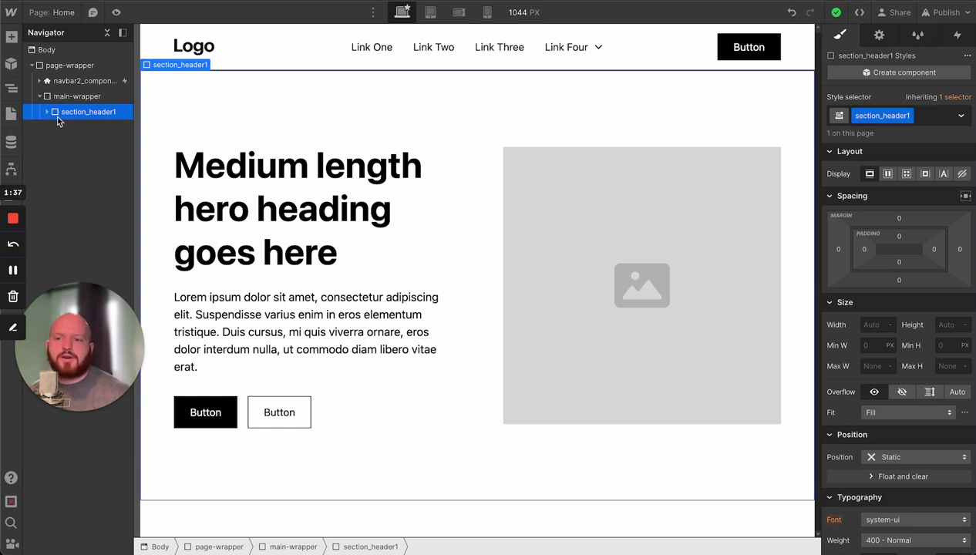
left_click(891, 72)
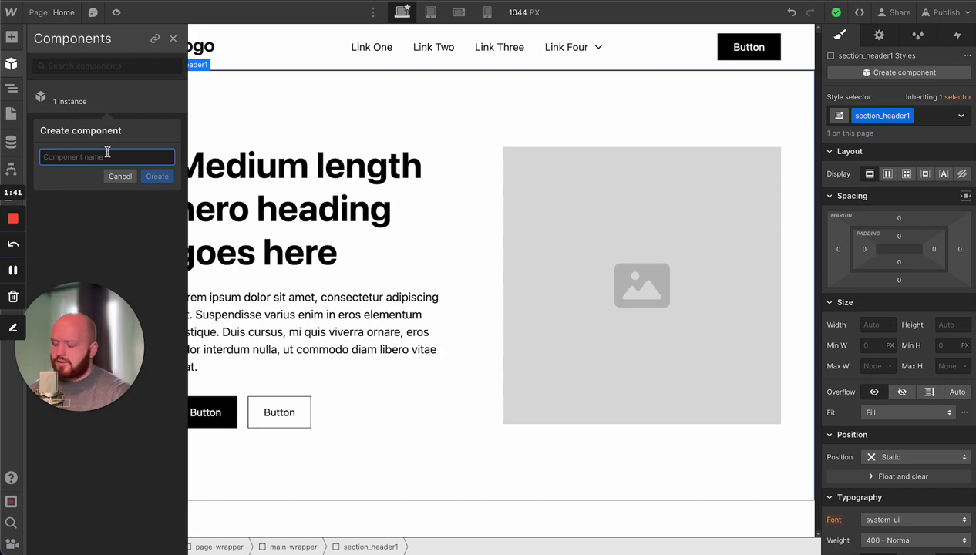
type("her")
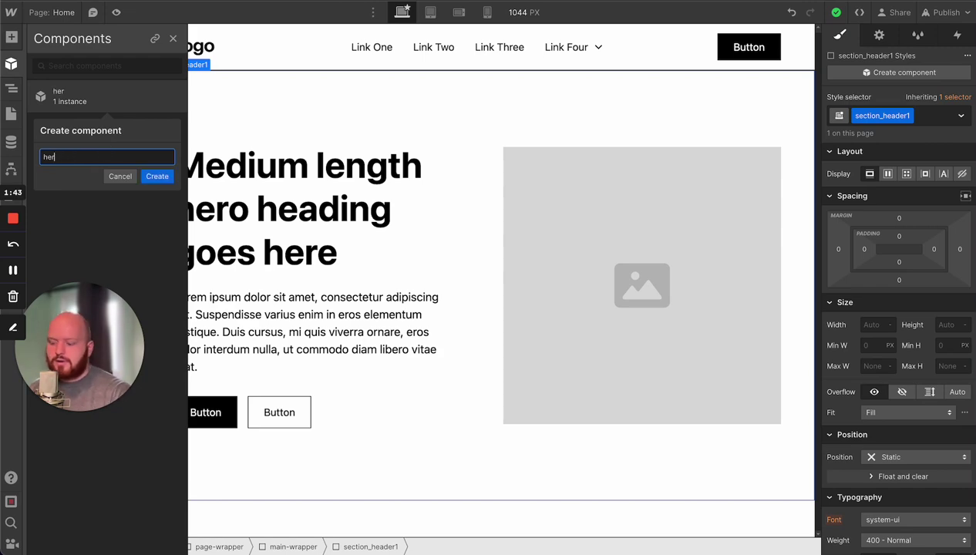
type("o")
key("Return")
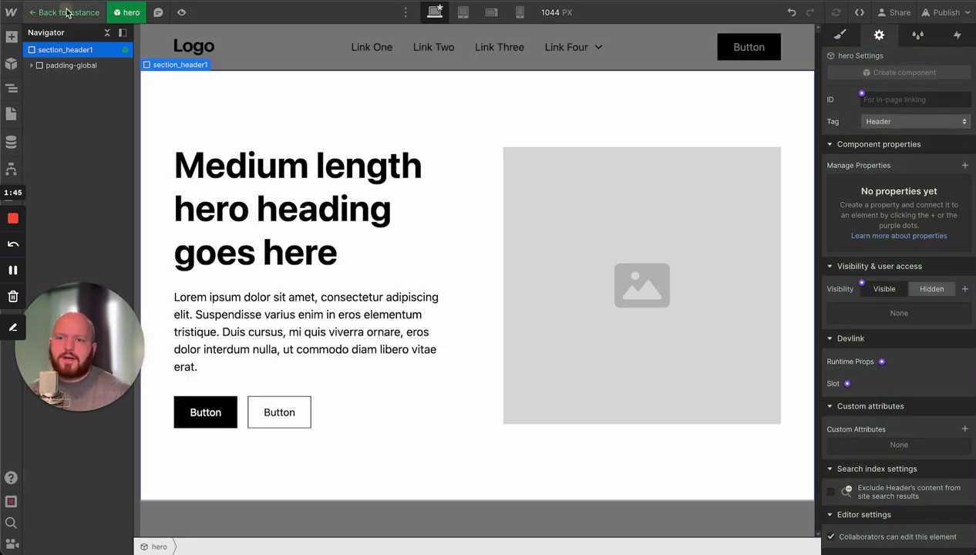
Step: Turn the navbar into a component named nav and return to the Home page
left_click(104, 80)
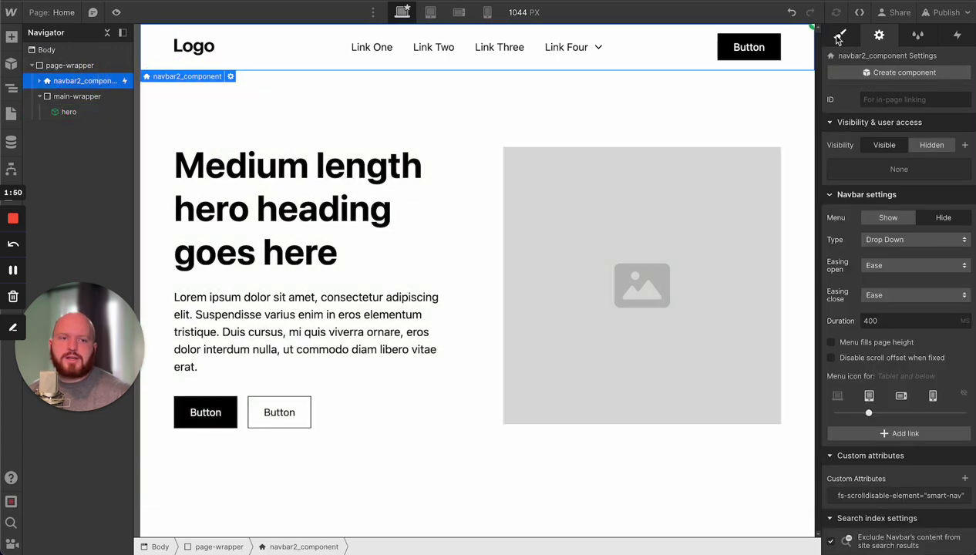
left_click(840, 34)
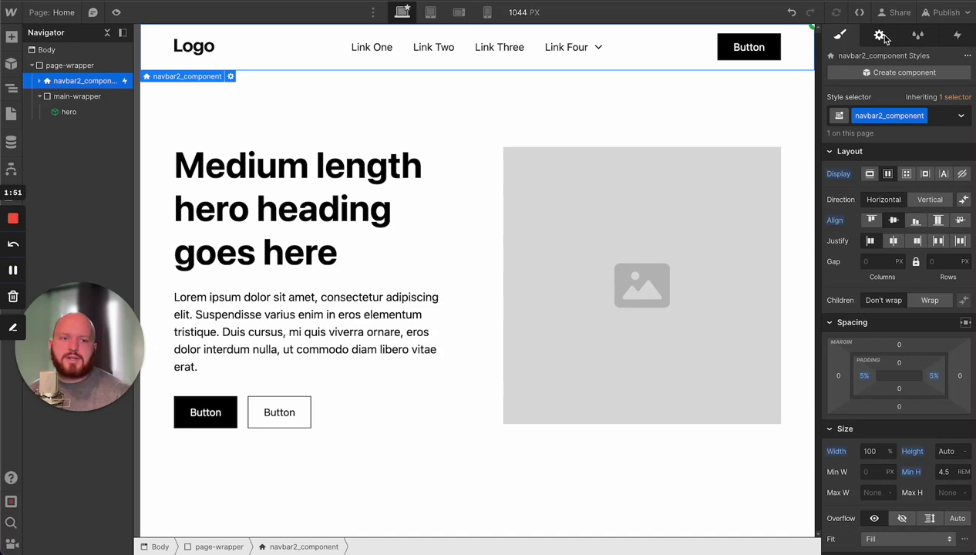
left_click(886, 72)
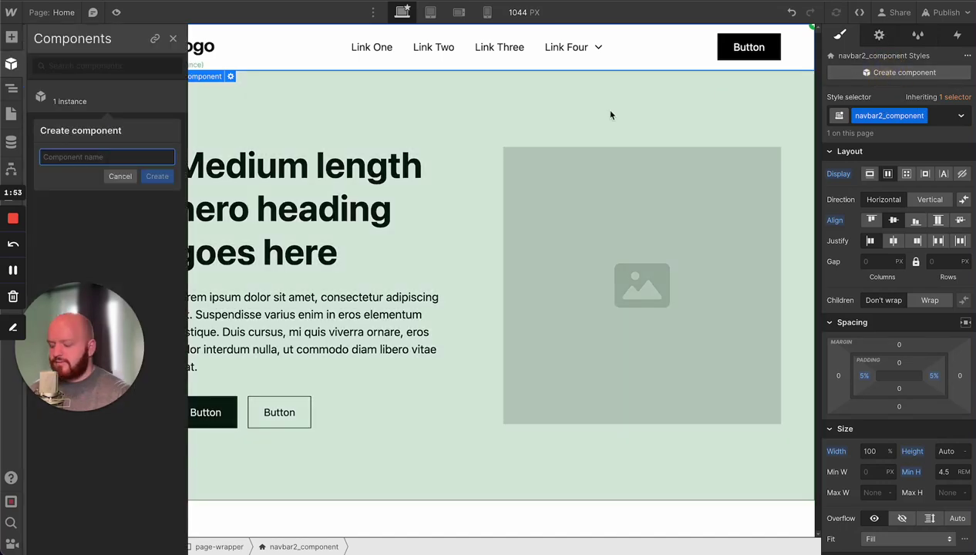
type("nav")
key("Return")
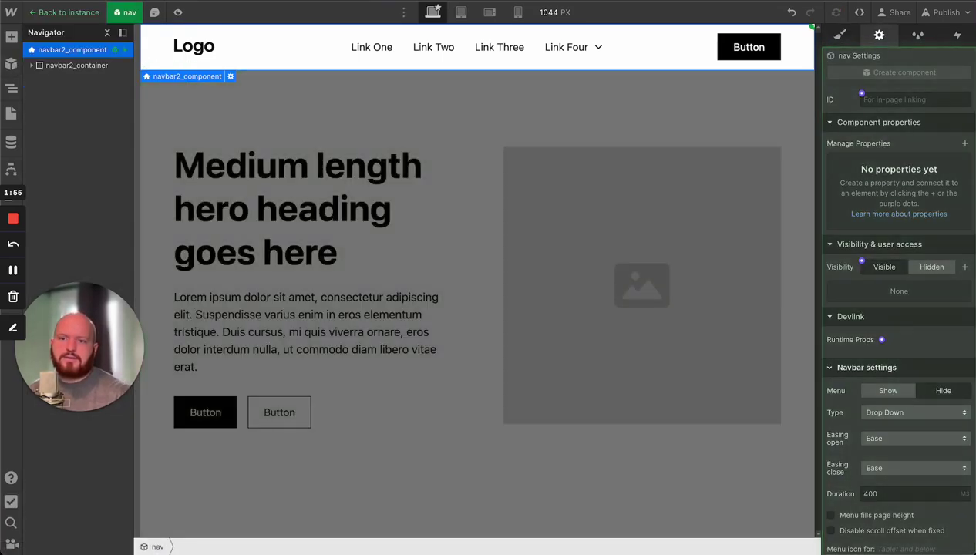
left_click(77, 14)
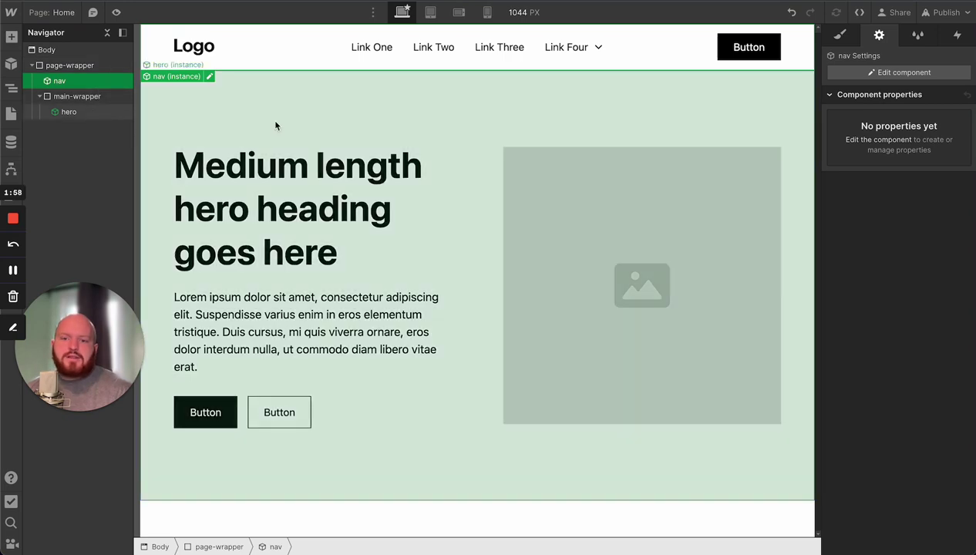
Step: Open the hero component on a widened canvas and review its main heading's Style and Settings
left_click(276, 126)
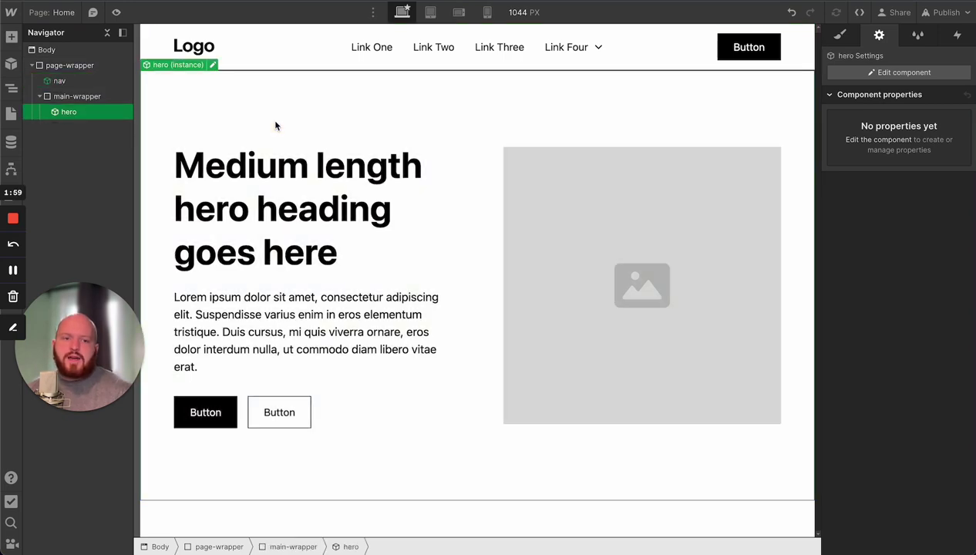
double_click(319, 108)
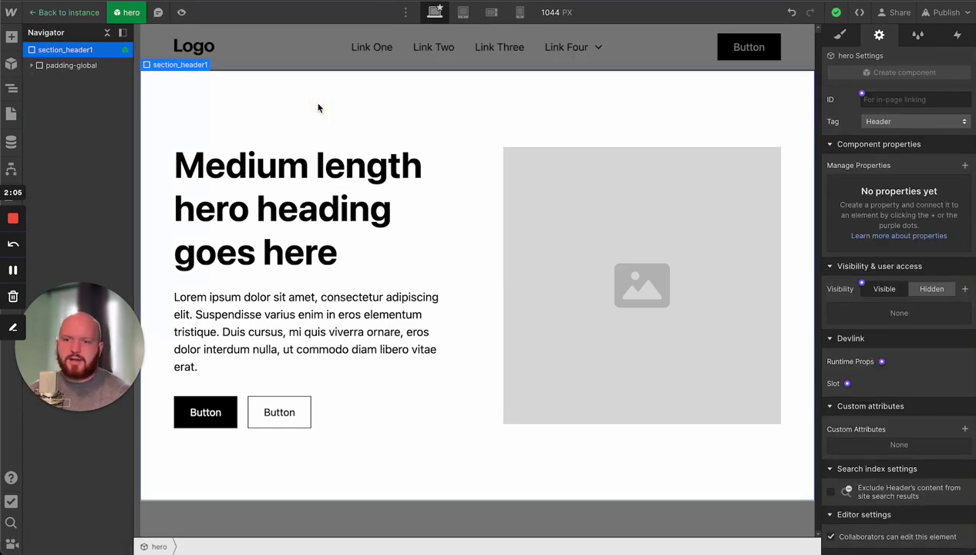
left_click(108, 32)
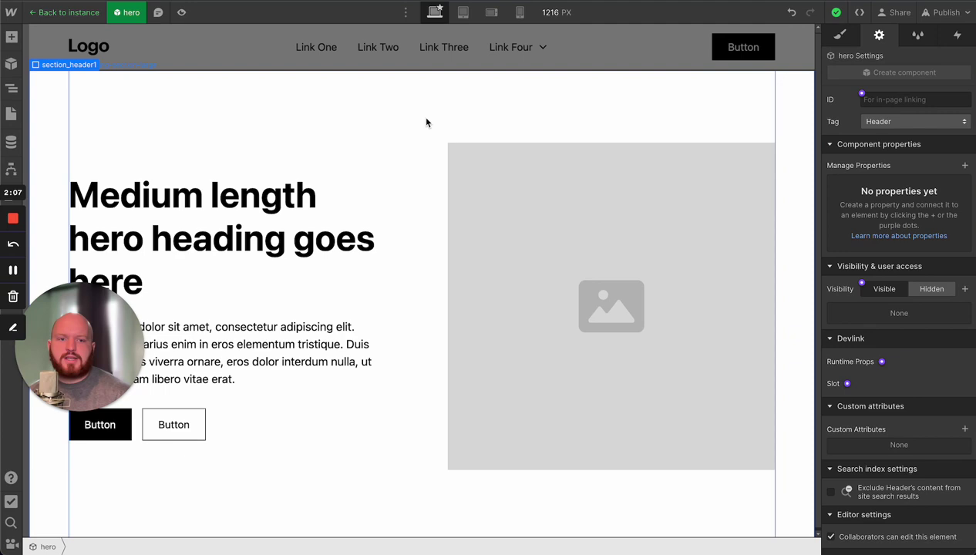
left_click_drag(85, 354, 746, 436)
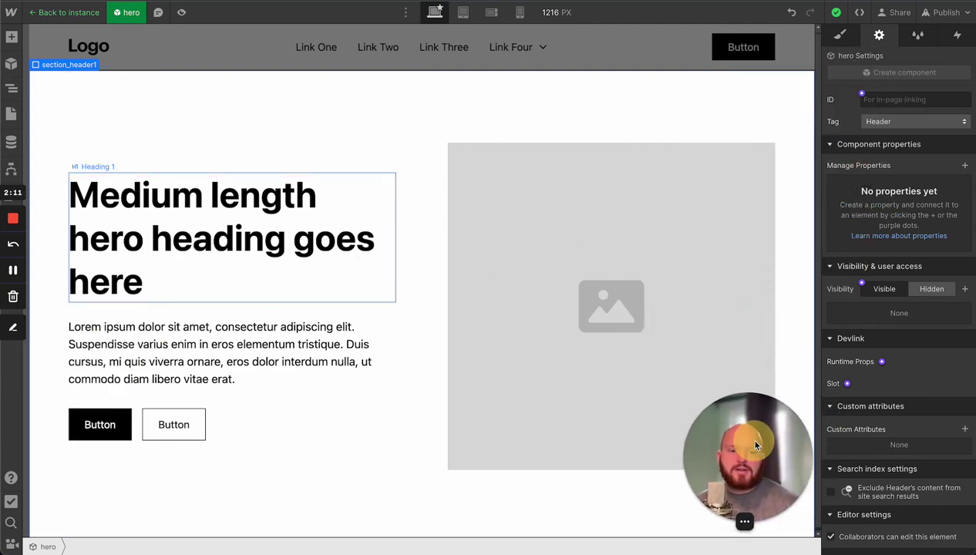
left_click(163, 225)
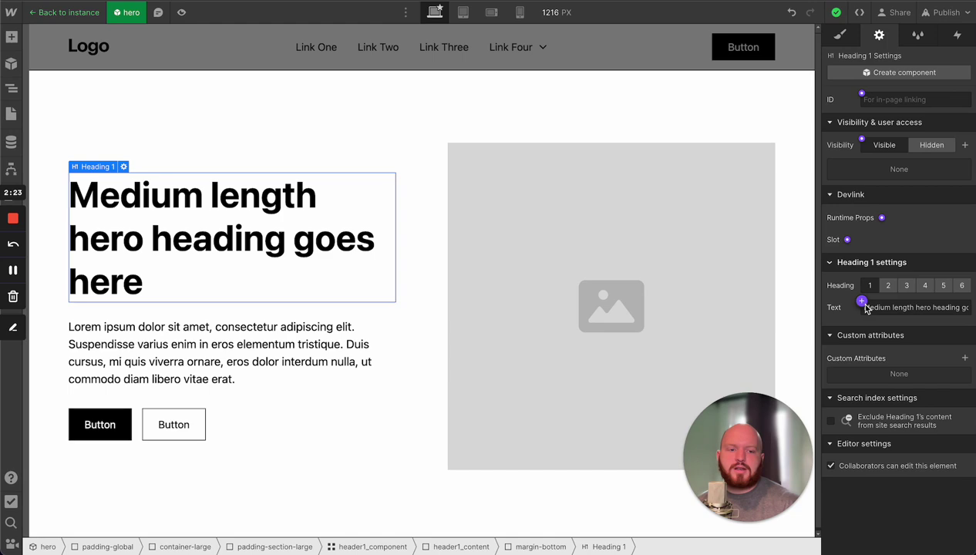
key("s")
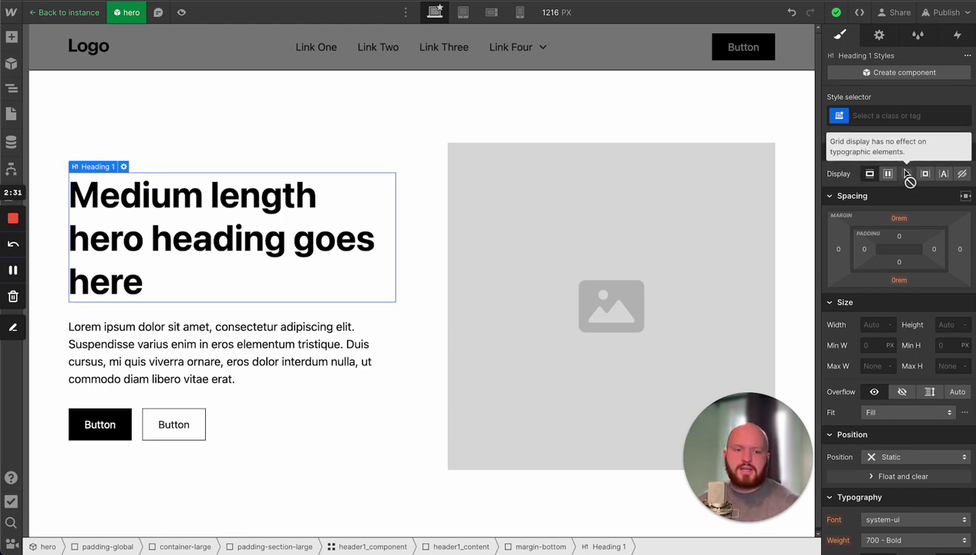
key("d")
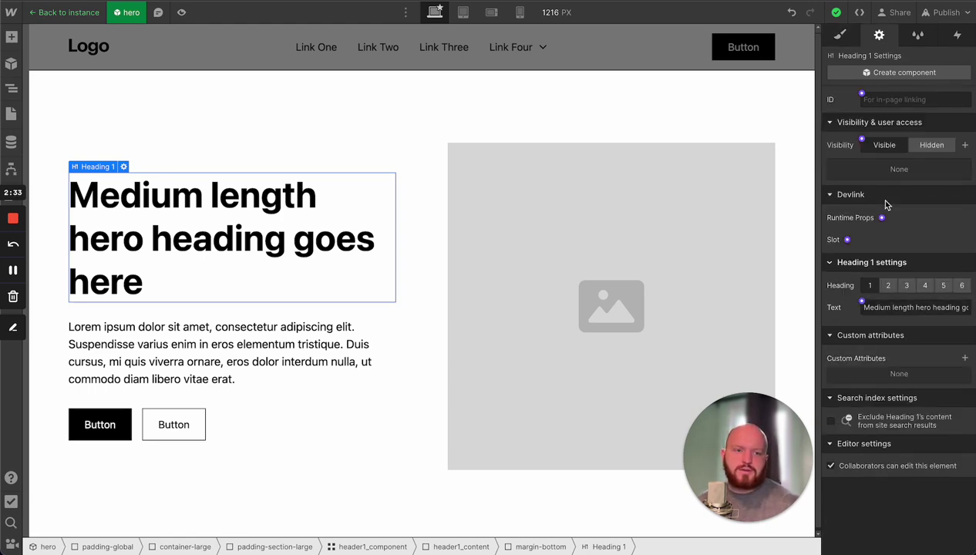
left_click(866, 37)
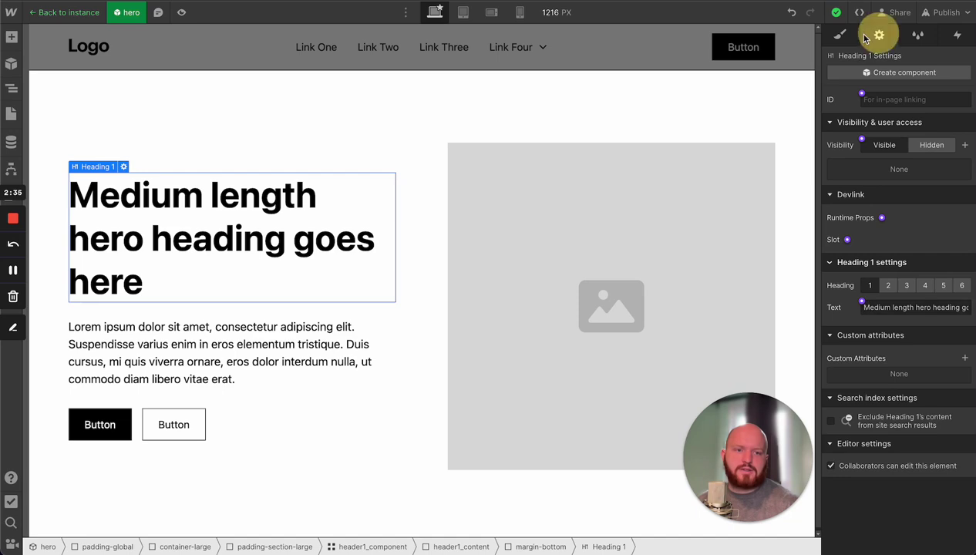
Step: Bind the hero heading's text to a new component property named 'hero text'
key("s")
left_click(869, 32)
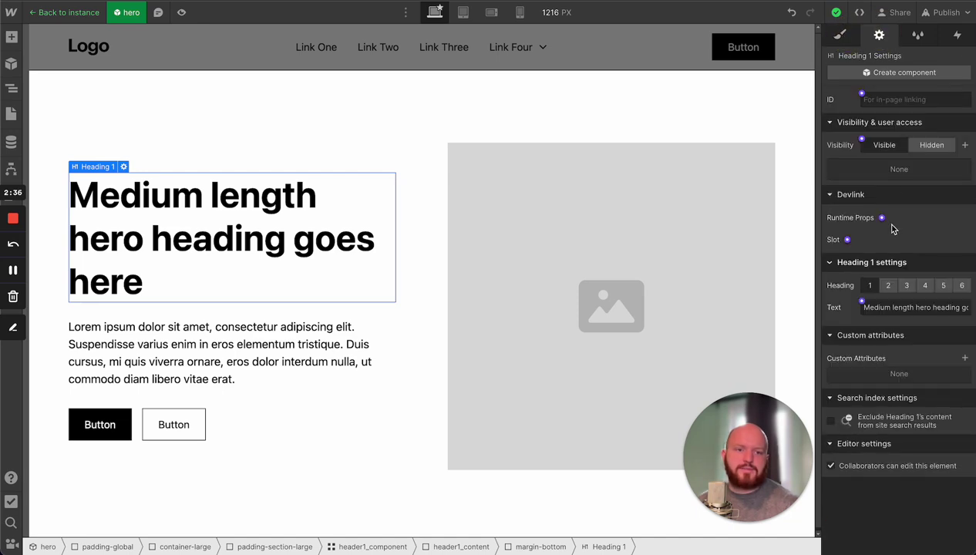
left_click(861, 303)
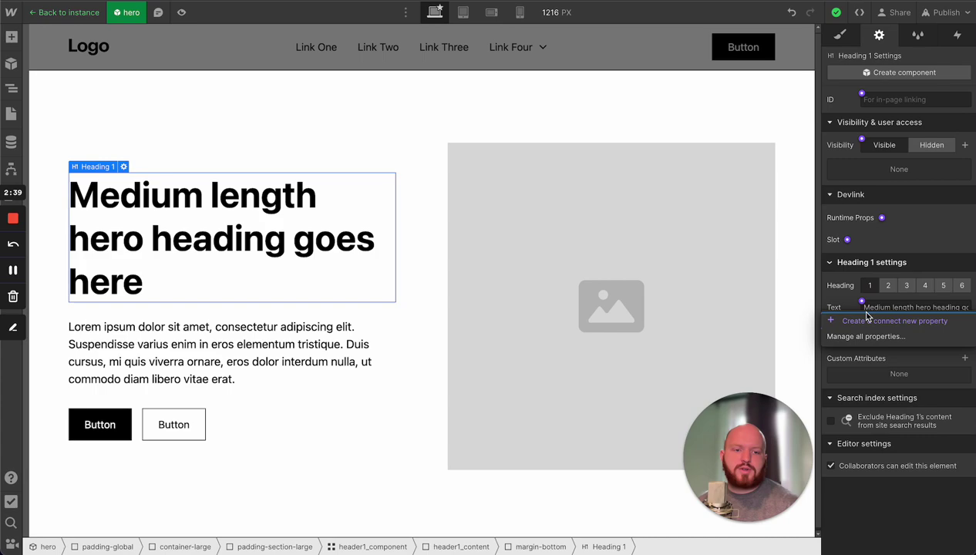
left_click(931, 324)
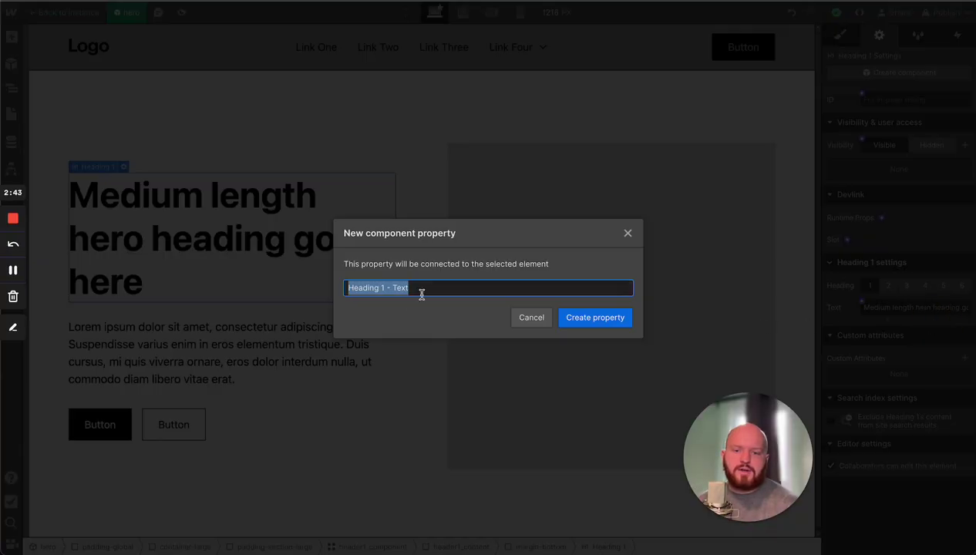
type("hre")
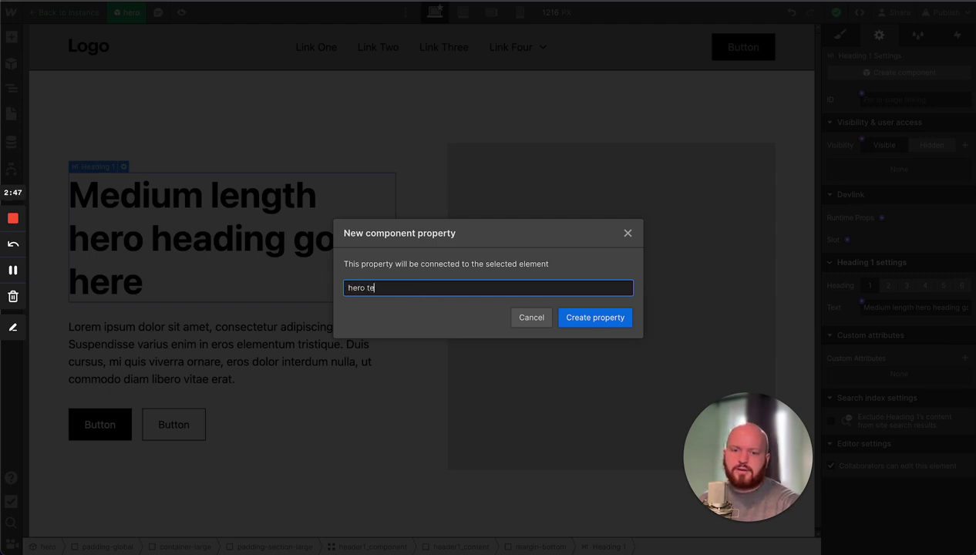
type("o text")
key("Return")
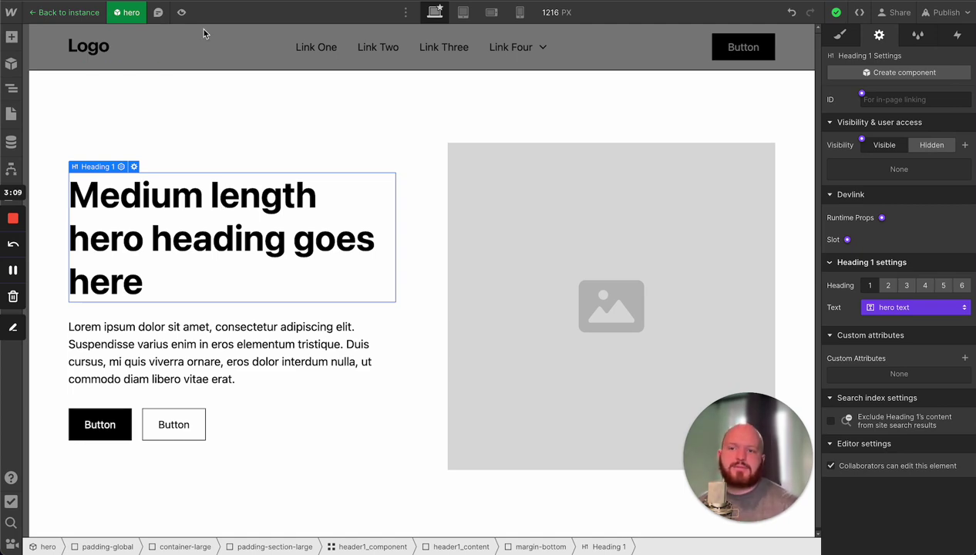
Step: On the page, set the hero instance's hero text property to 'Hero Heading'
left_click(55, 13)
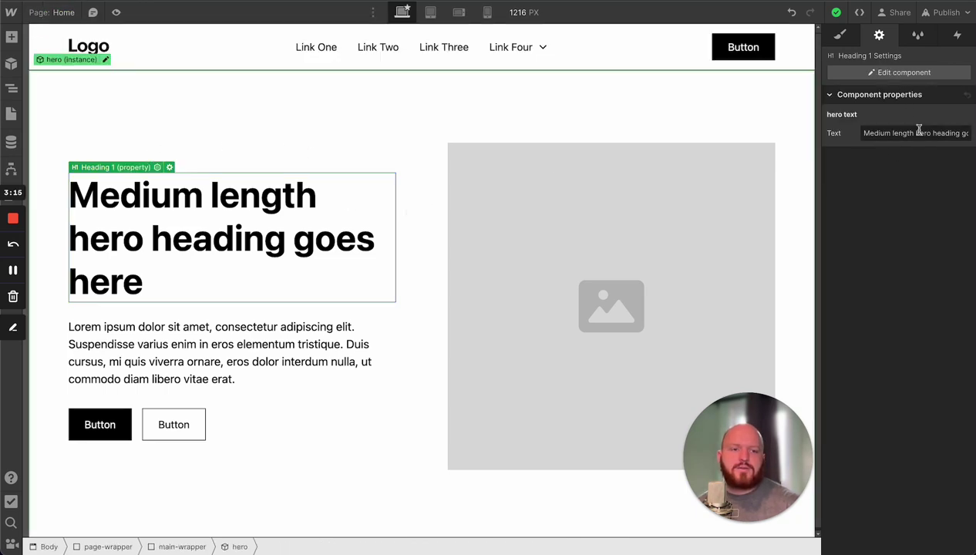
left_click(840, 35)
left_click(879, 34)
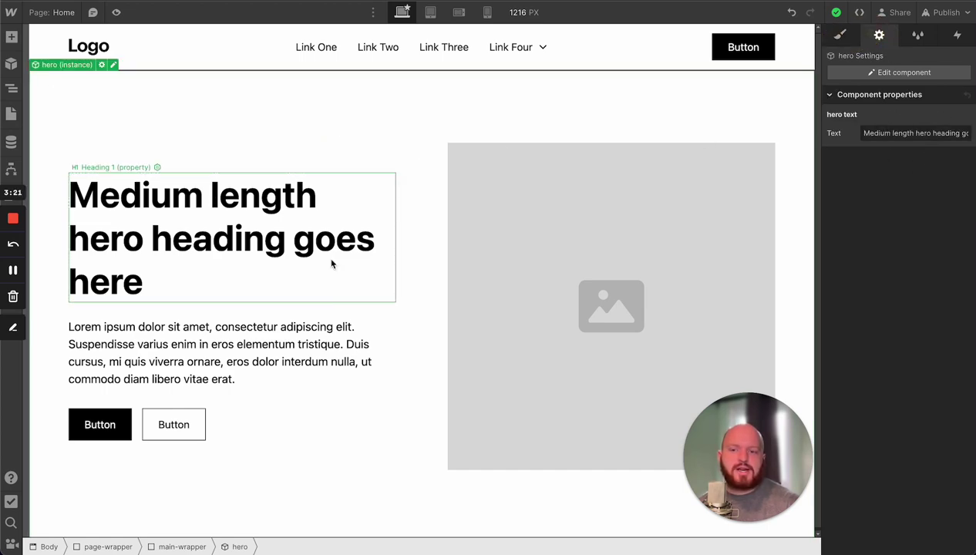
left_click(271, 232)
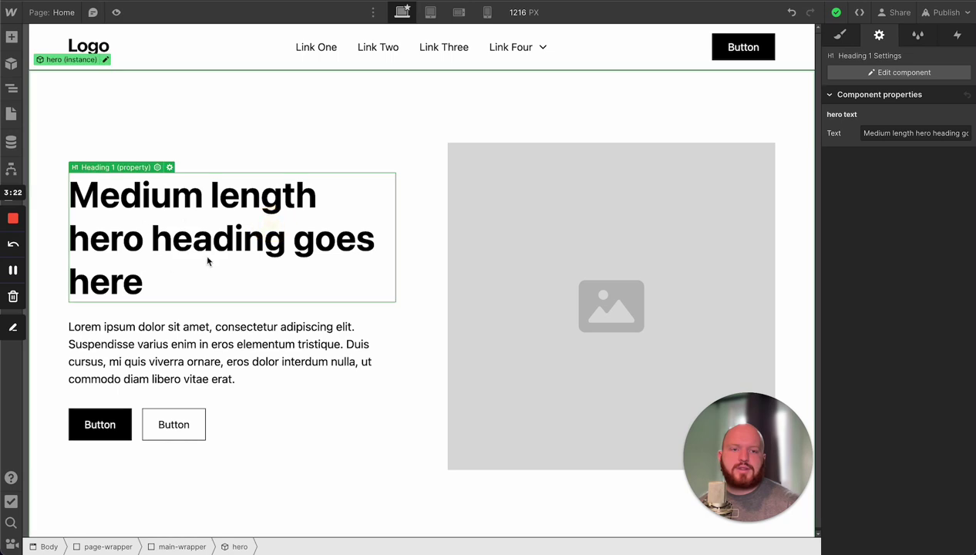
left_click(921, 134)
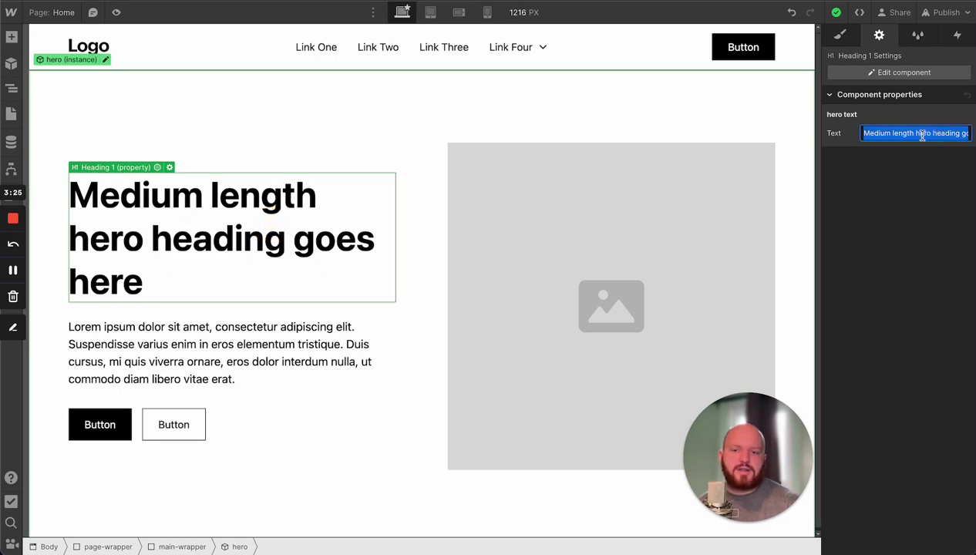
type("Hero Heading")
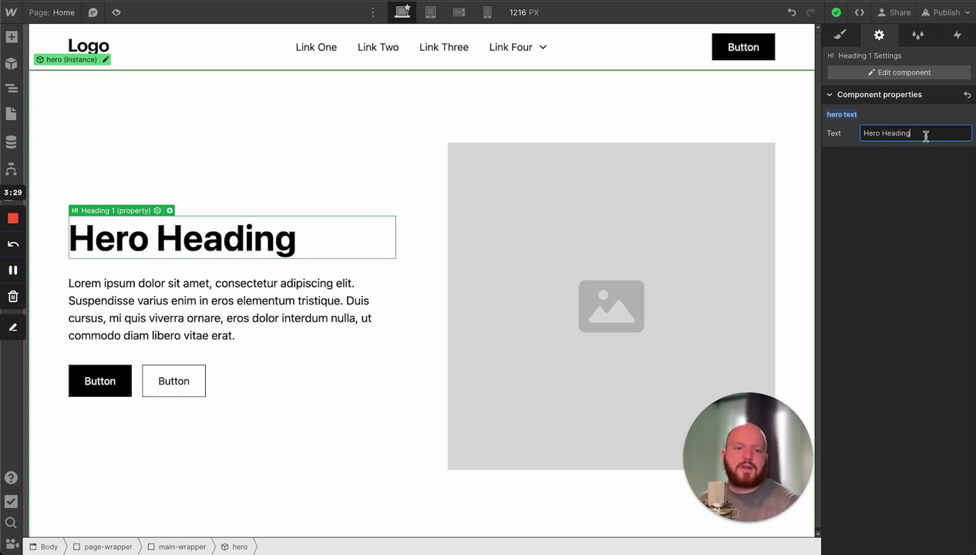
left_click(923, 195)
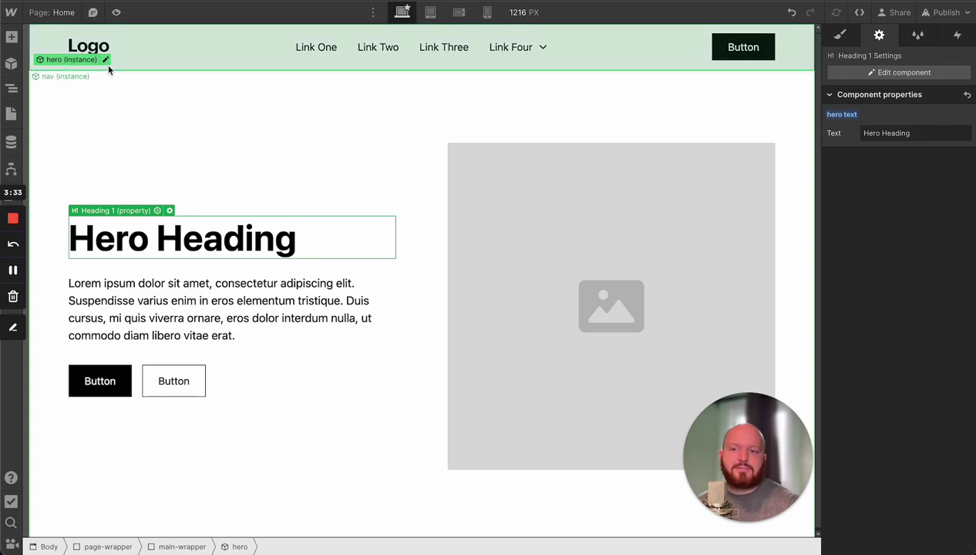
Step: Open the hero component to confirm its default heading is unchanged, then return
left_click(178, 120)
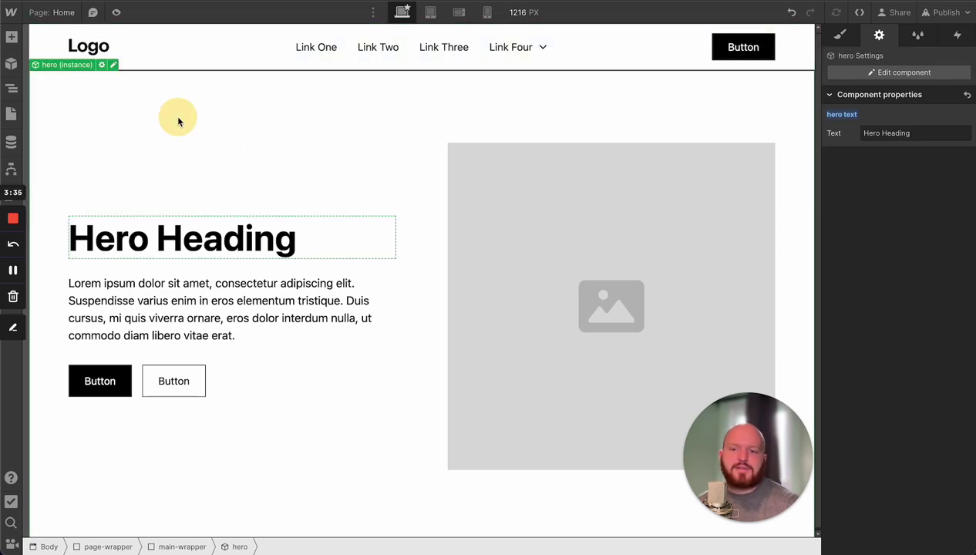
double_click(178, 119)
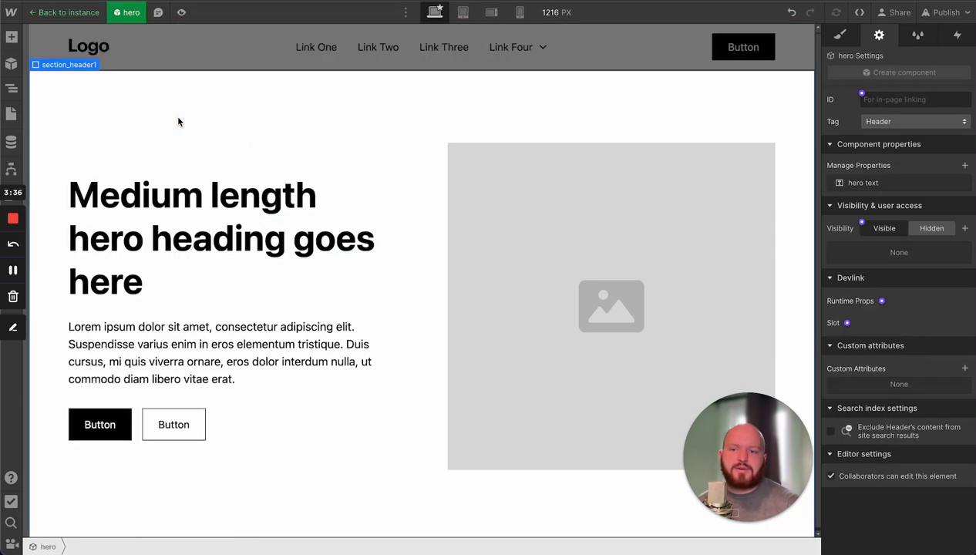
left_click(95, 12)
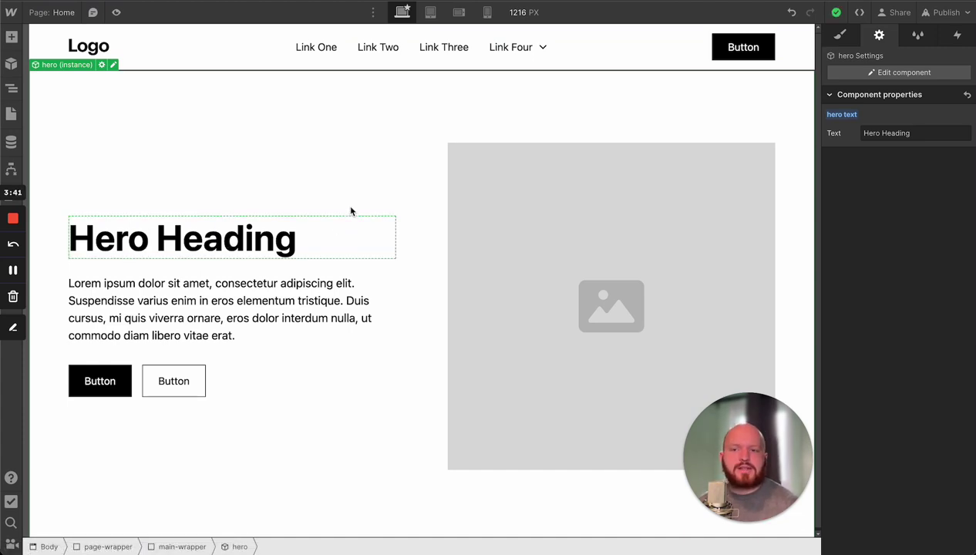
Step: Duplicate the hero instance and hide the Navigator to widen the canvas
key("z")
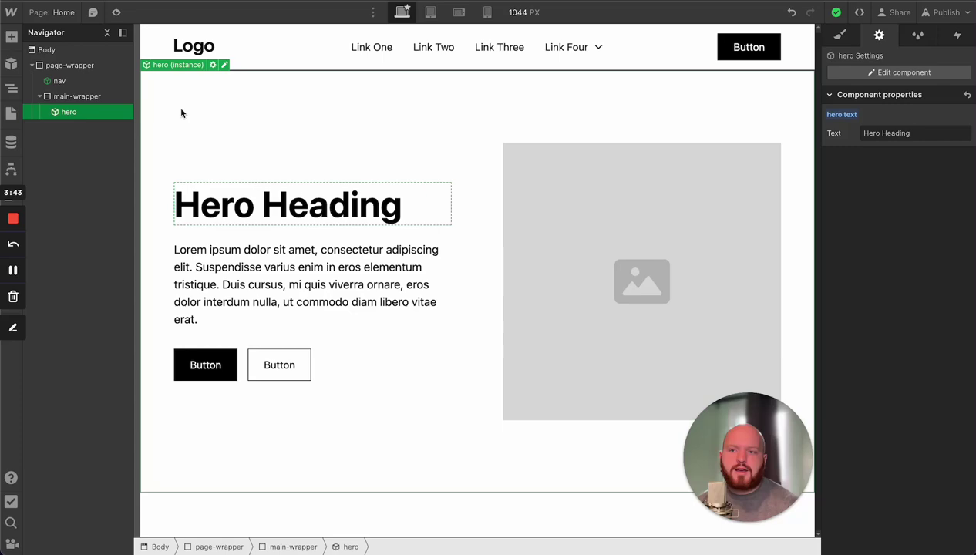
key("ctrl+d")
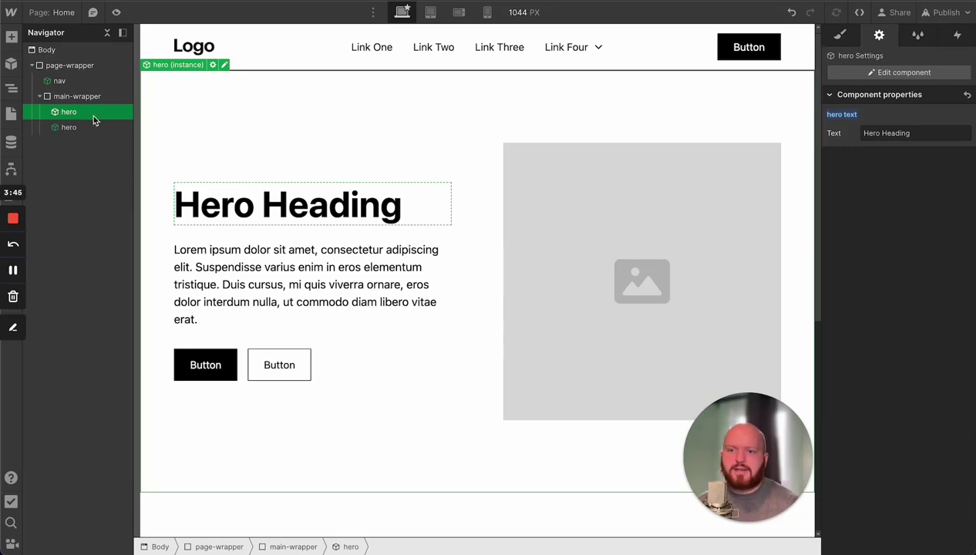
scroll(314, 273, "down", 5)
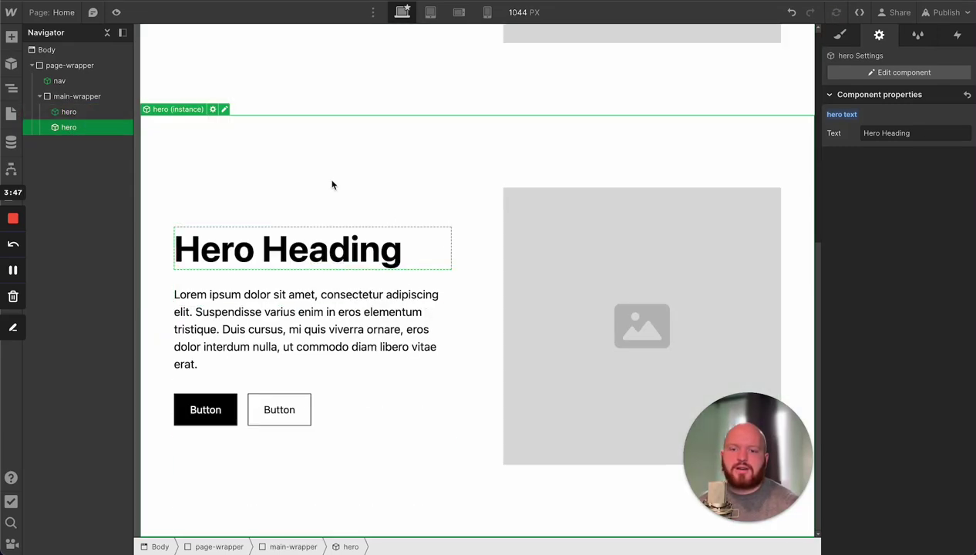
double_click(383, 157)
left_click(84, 17)
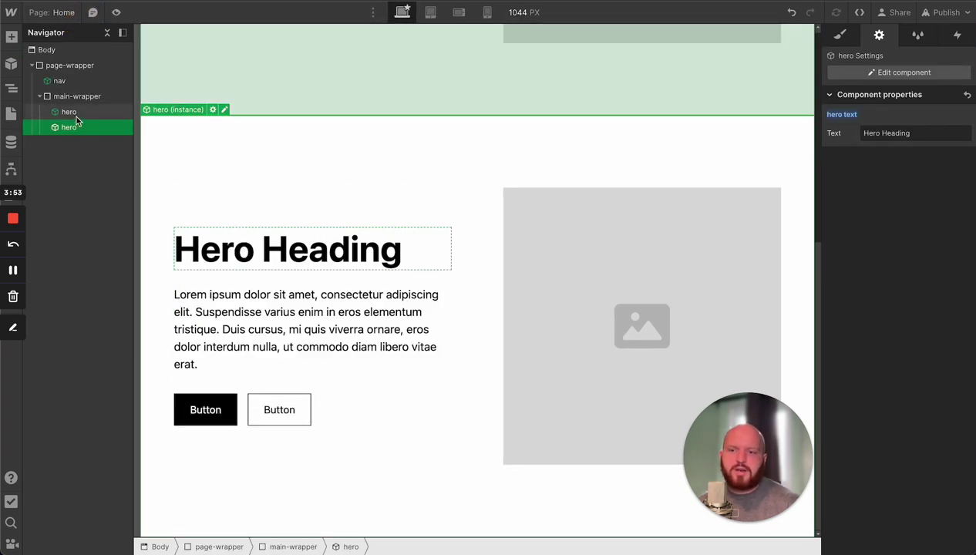
left_click(281, 201)
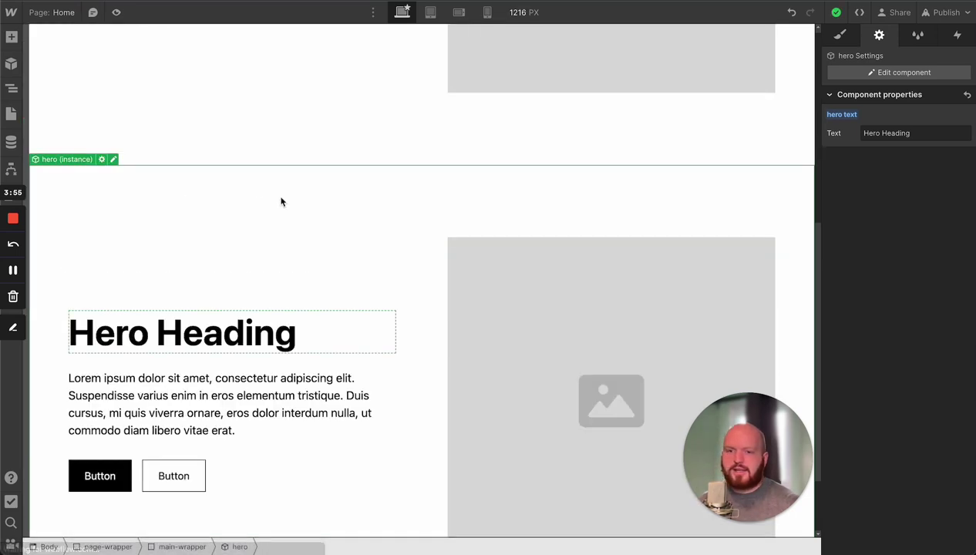
Step: Set the lower hero's hero text to 'Landing Page', then select the top hero
double_click(300, 329)
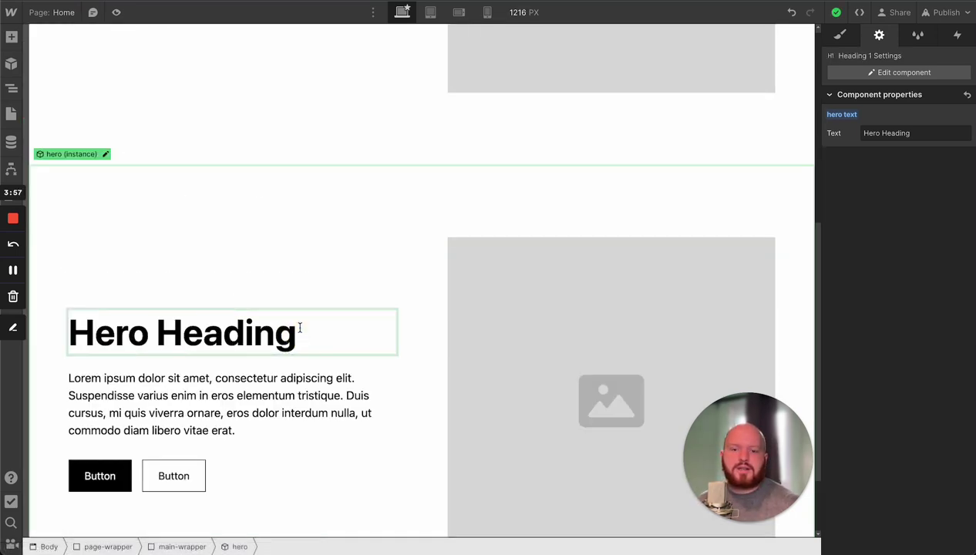
triple_click(300, 330)
key("Escape")
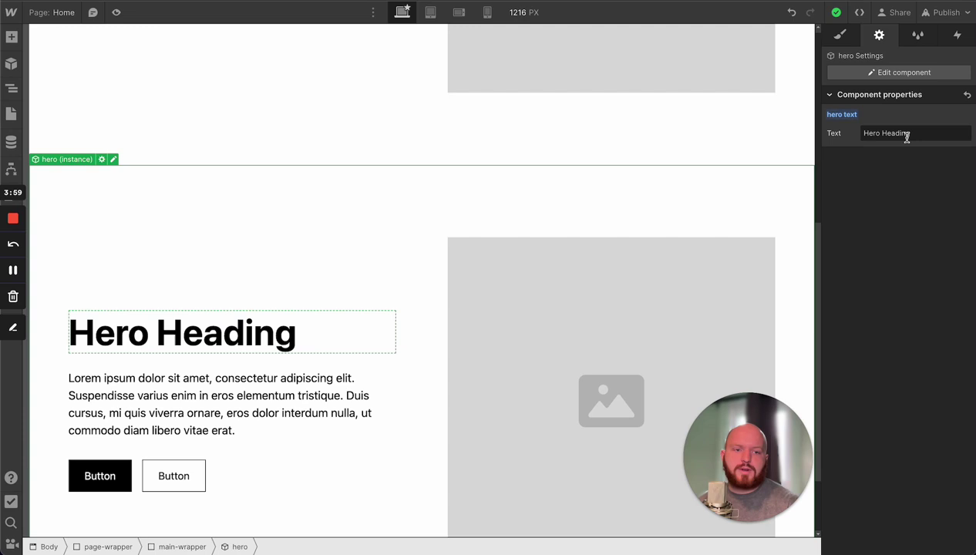
left_click(906, 134)
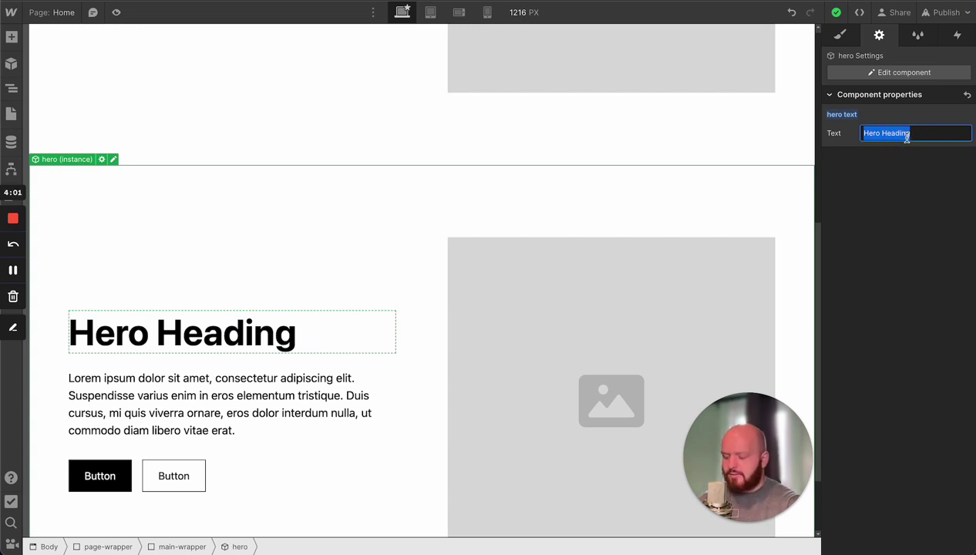
type("La")
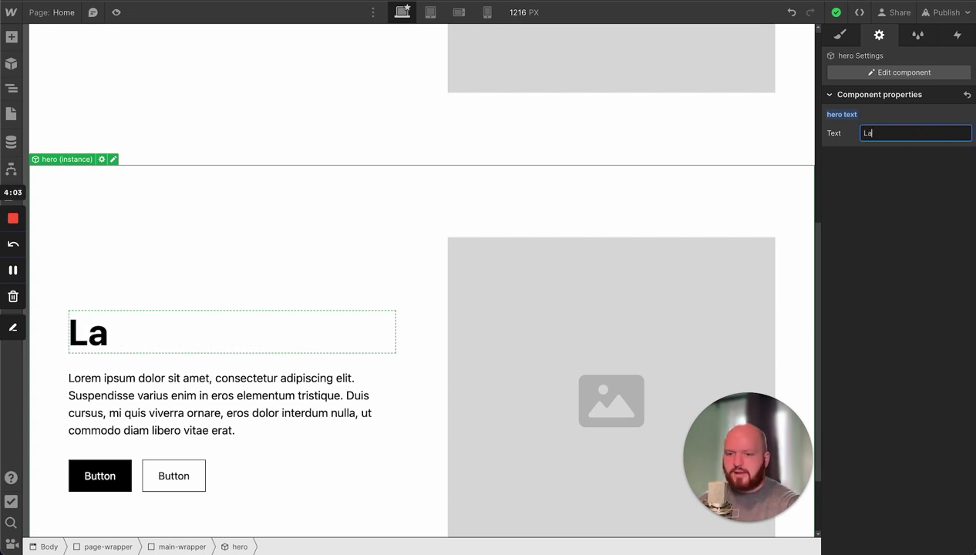
type("nding Page")
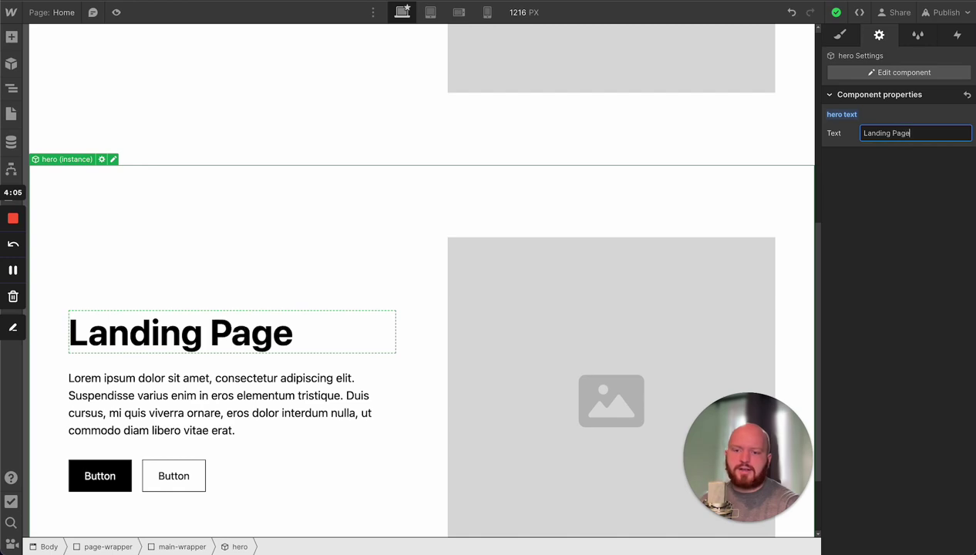
left_click(925, 216)
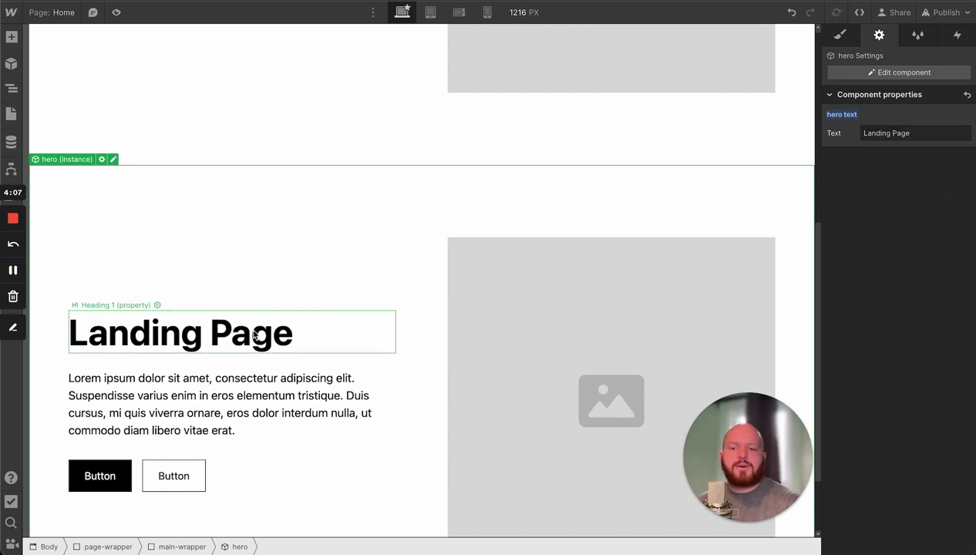
scroll(272, 256, "up", 5)
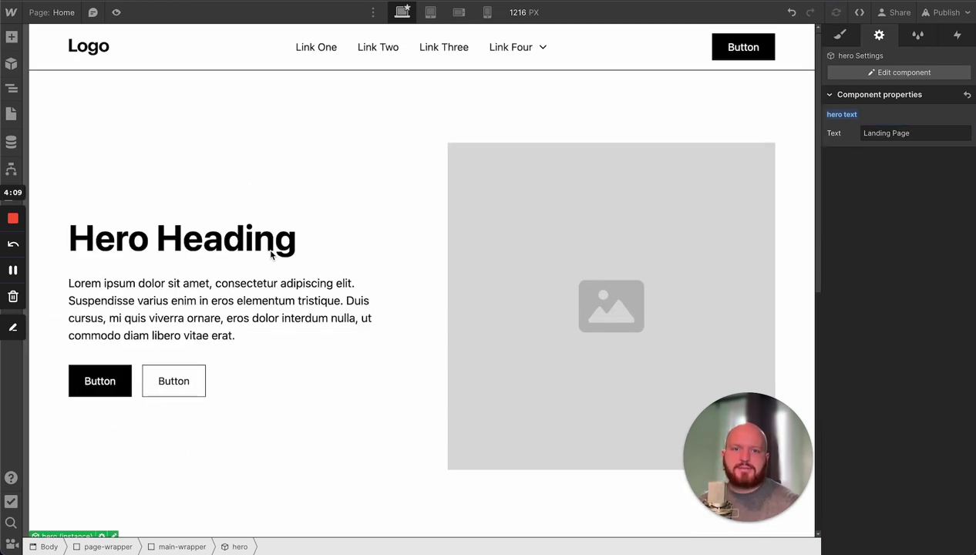
left_click(254, 235)
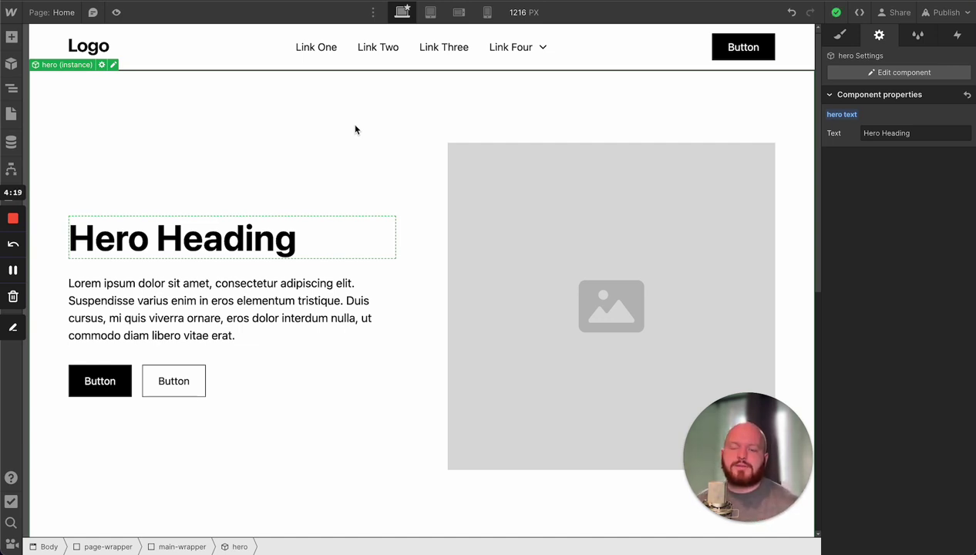
Step: Bind the hero paragraph's text to a new component property named 'hero sib heading'
double_click(345, 141)
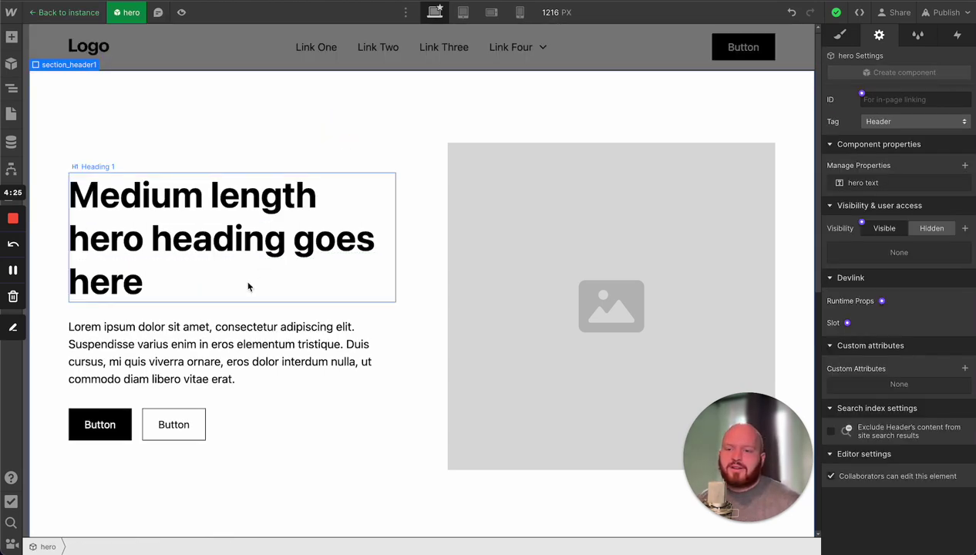
left_click(215, 342)
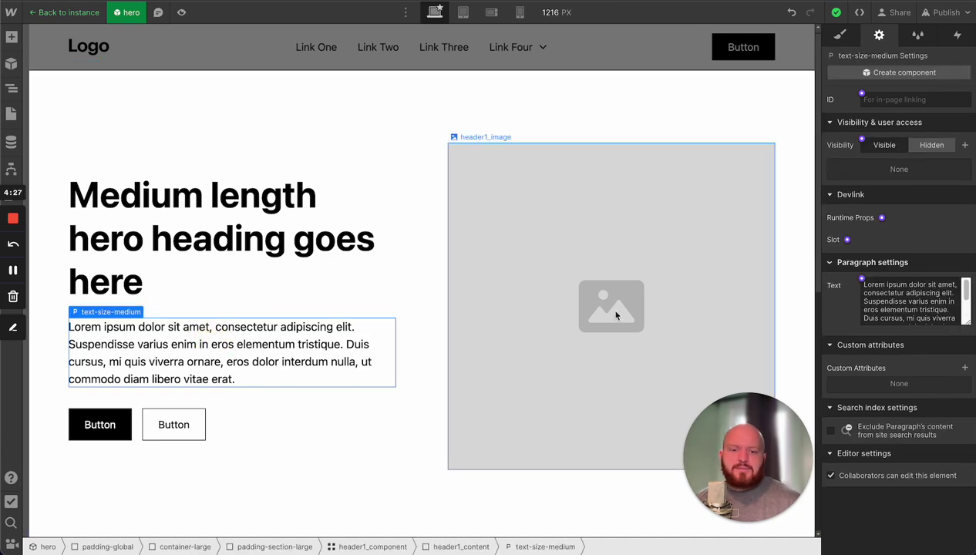
left_click(862, 279)
left_click(886, 298)
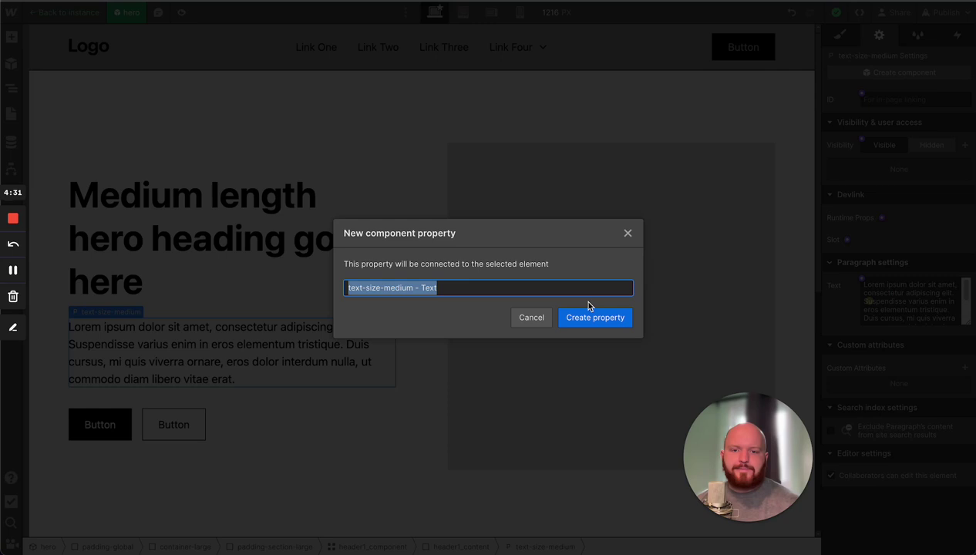
type("sub")
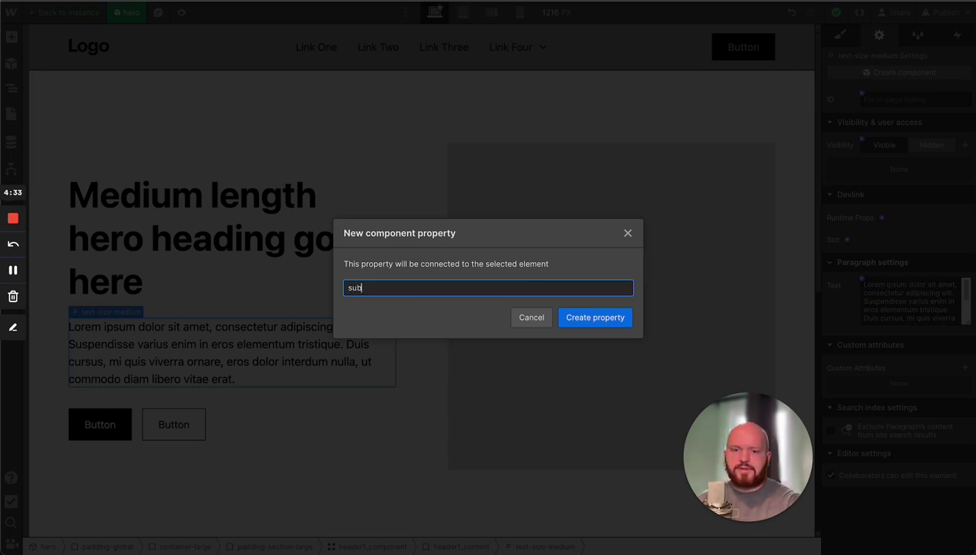
key("BackSpace")
key("BackSpace")
key("BackSpace")
type("herpo")
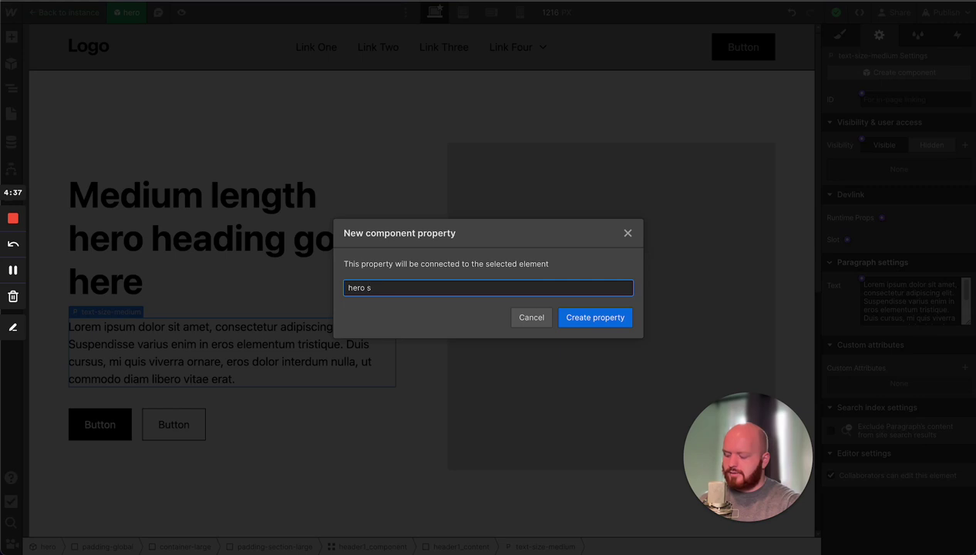
type("ub hea")
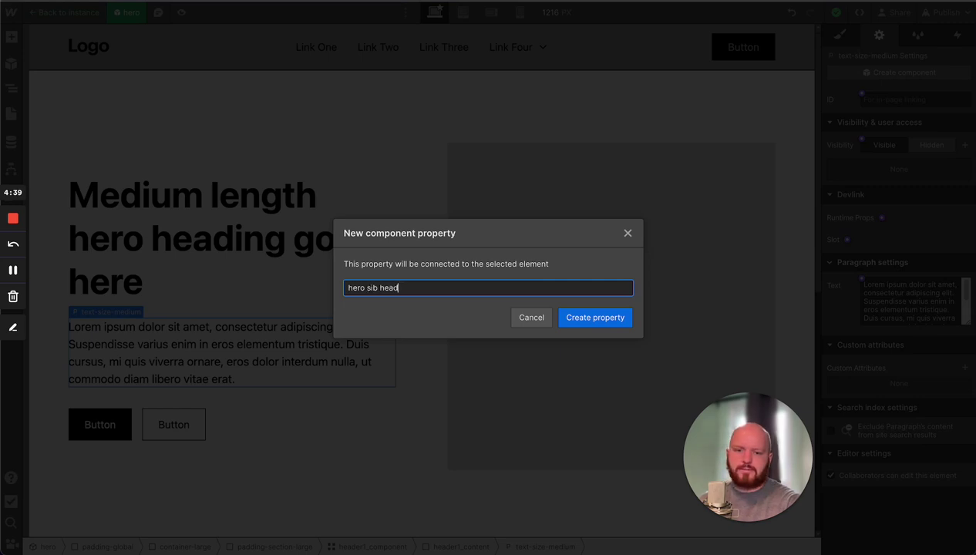
type("ding")
key("Return")
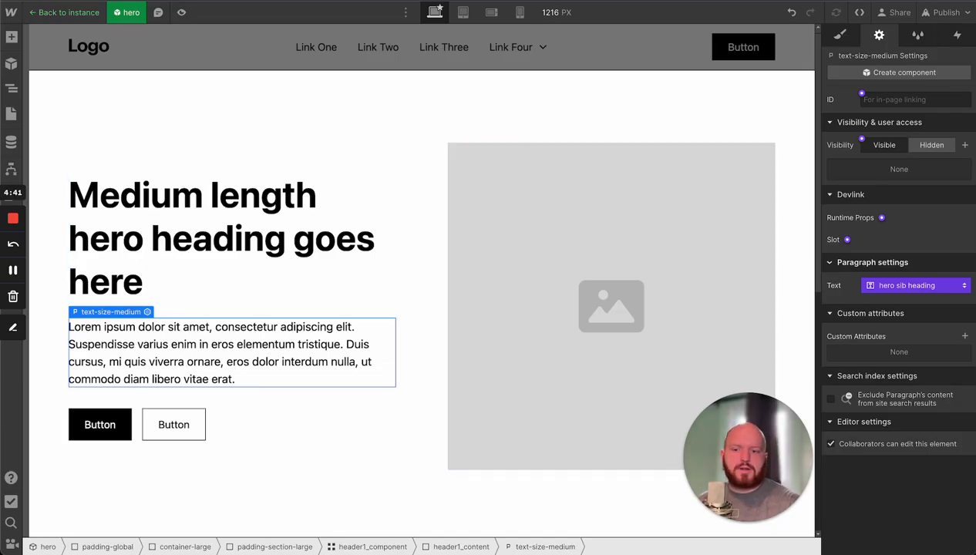
Step: Check the hero instance's properties on the page, then reopen the hero component
left_click(69, 13)
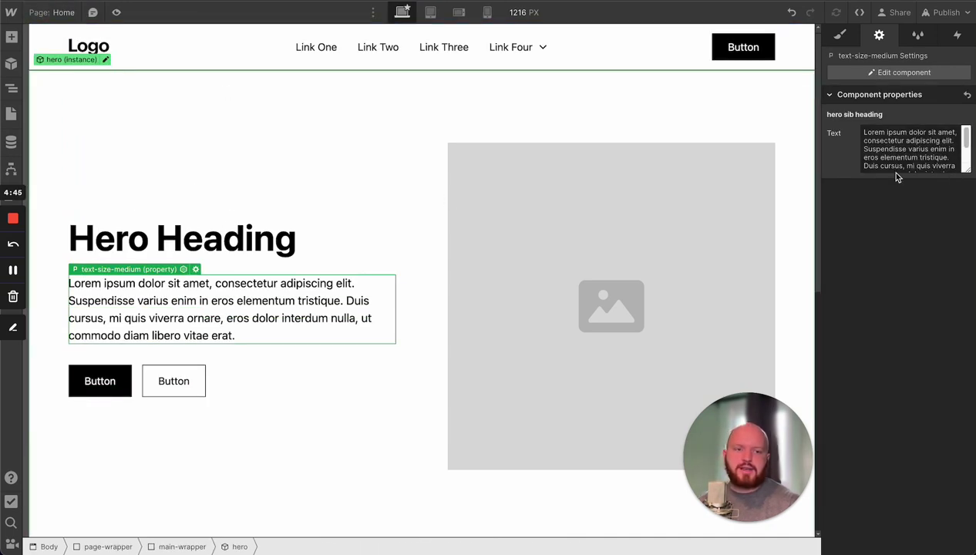
left_click(276, 339)
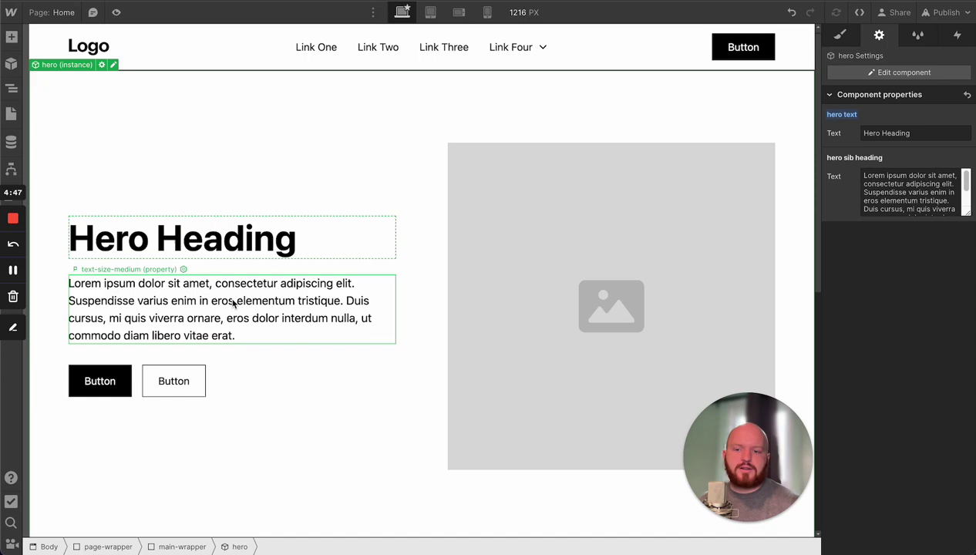
double_click(275, 171)
Step: Connect the hero's placeholder image (header1_image) to a new component property named 'hero image'
left_click(497, 188)
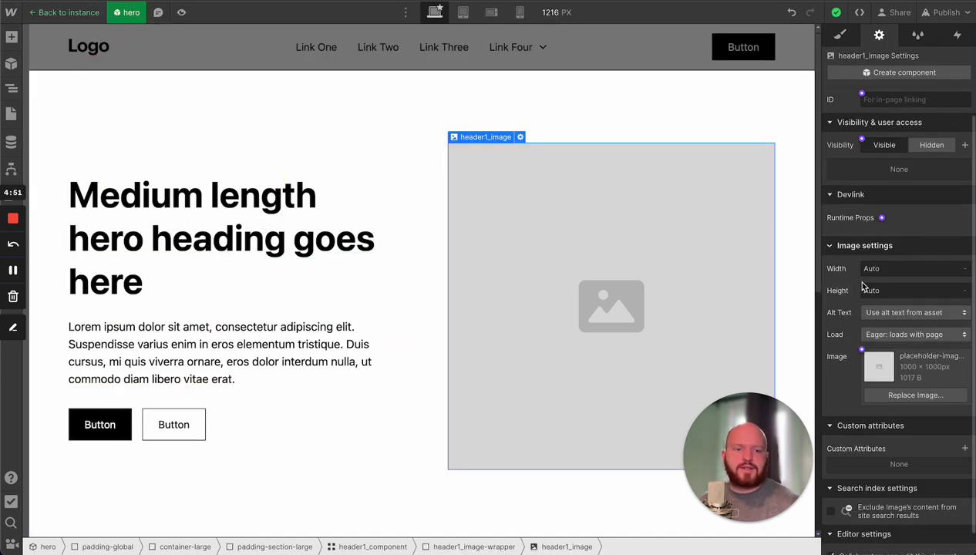
left_click(862, 351)
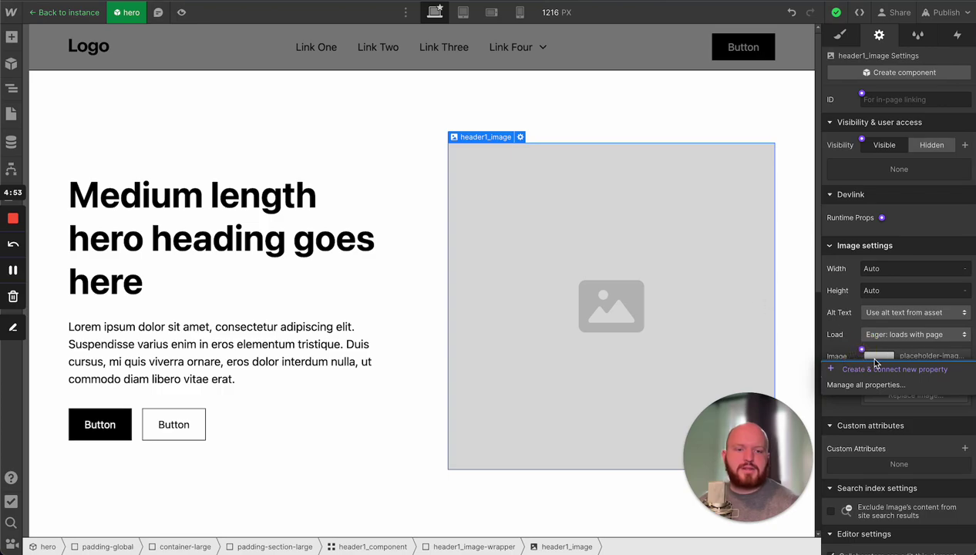
left_click(871, 368)
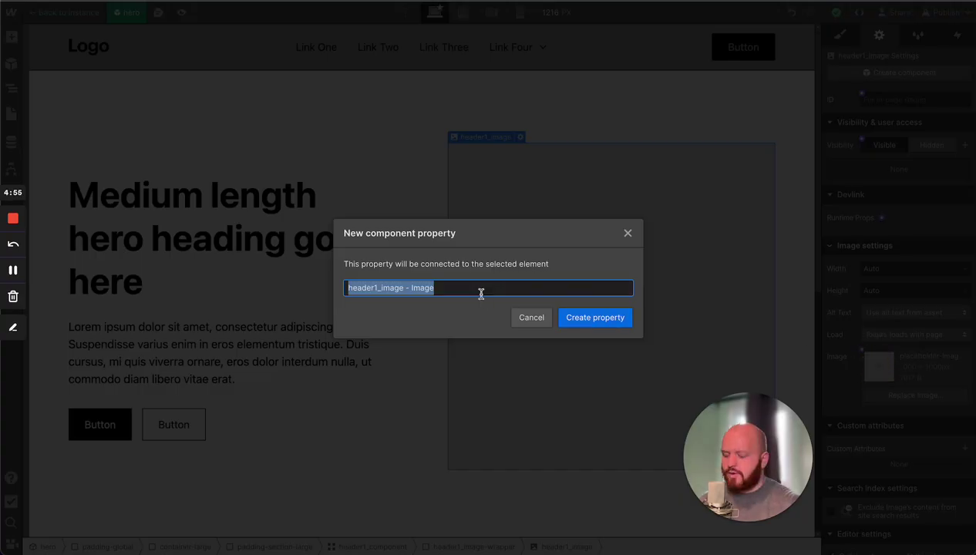
key("BackSpace")
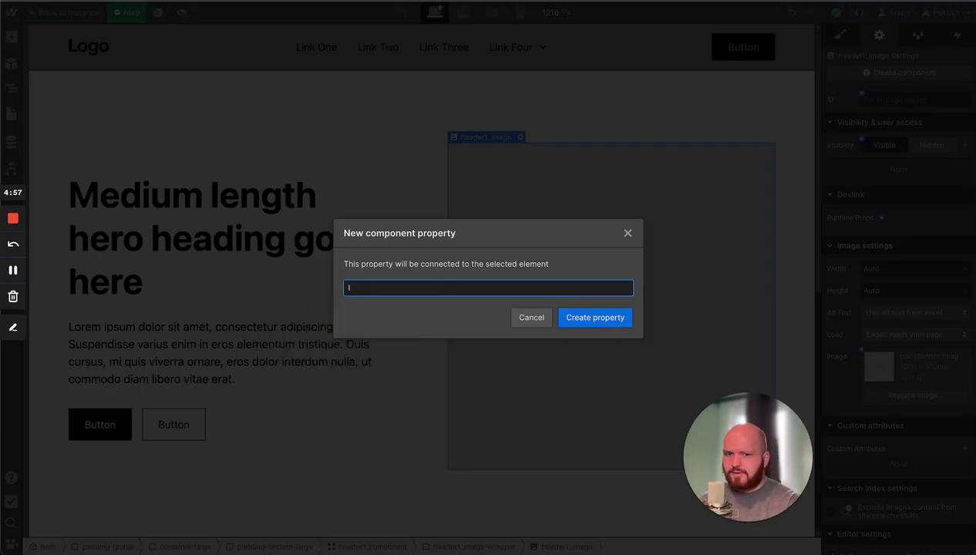
type("HERO")
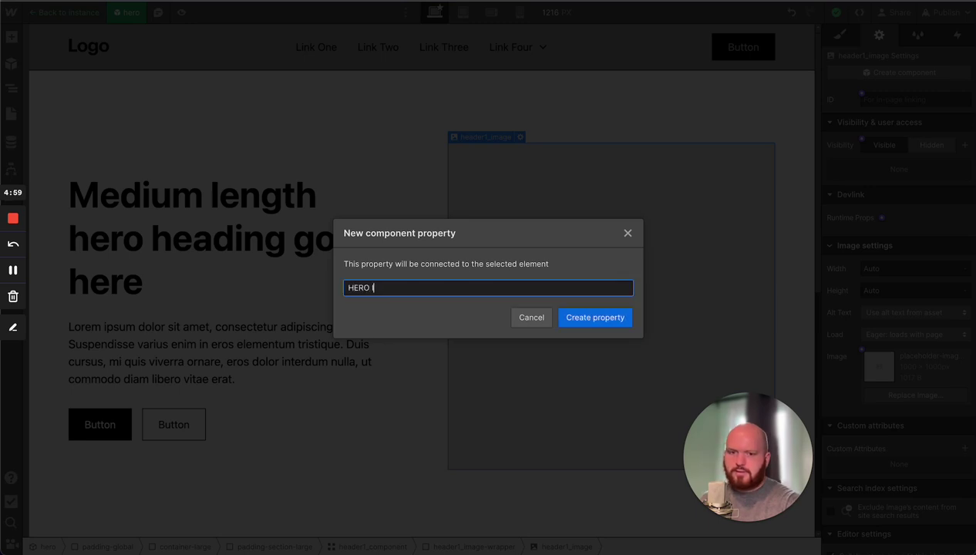
type(" (")
key("BackSpace")
key("BackSpace")
key("BackSpace")
key("BackSpace")
key("BackSpace")
key("BackSpace")
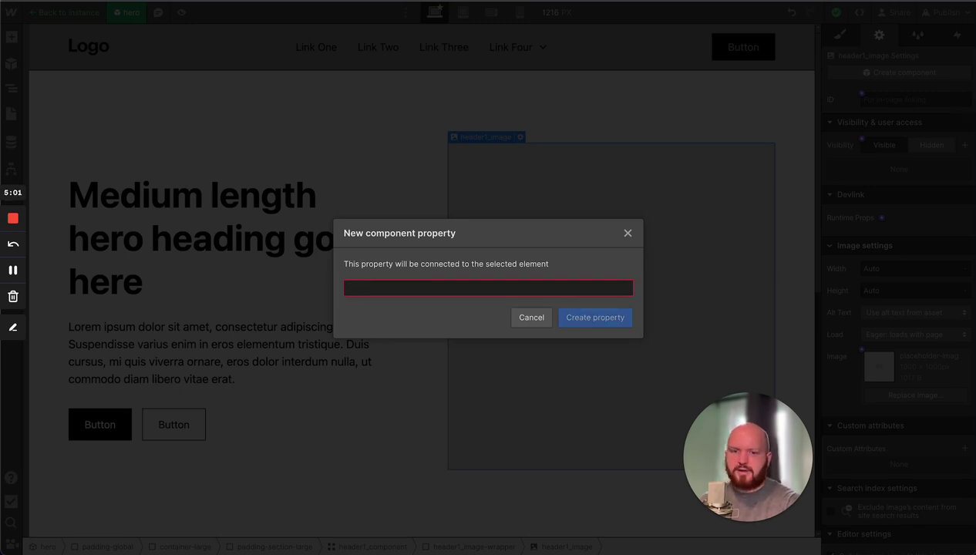
type("hero image")
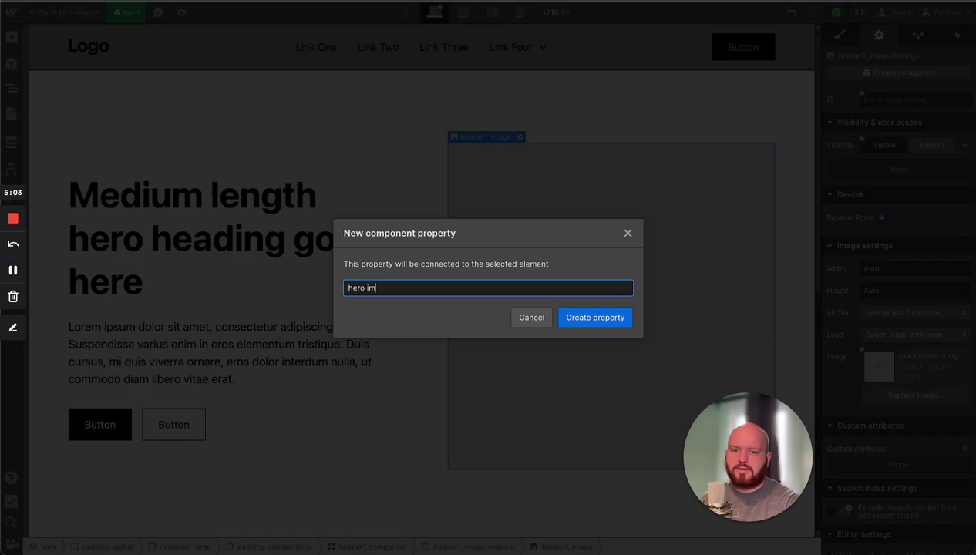
key("Return")
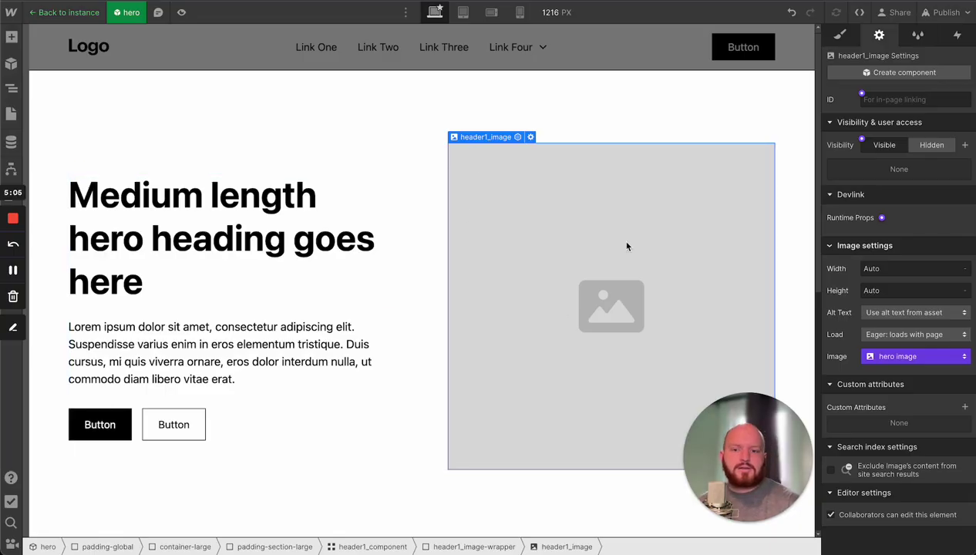
Step: Create a new 'LEFT button' link property from the hero's first button
left_click(99, 422)
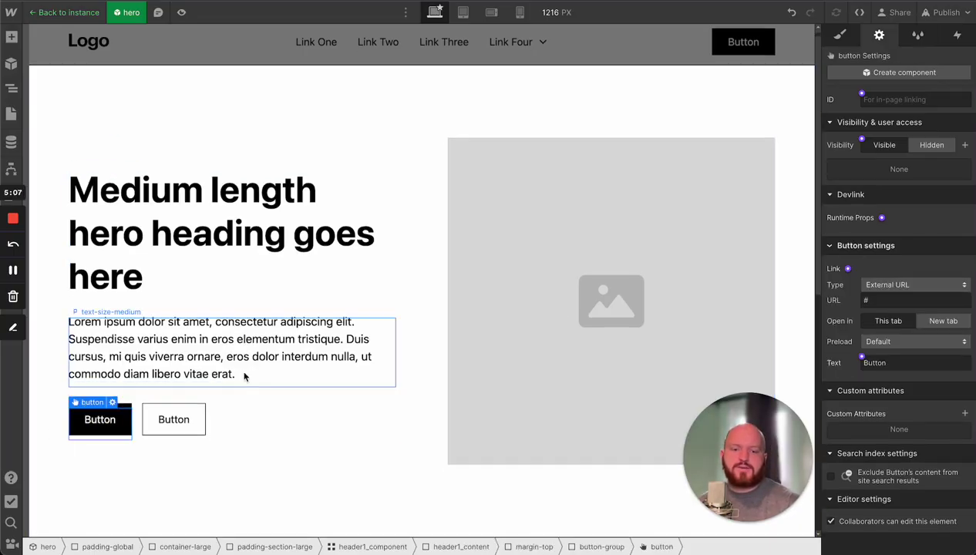
scroll(245, 375, "down", 1)
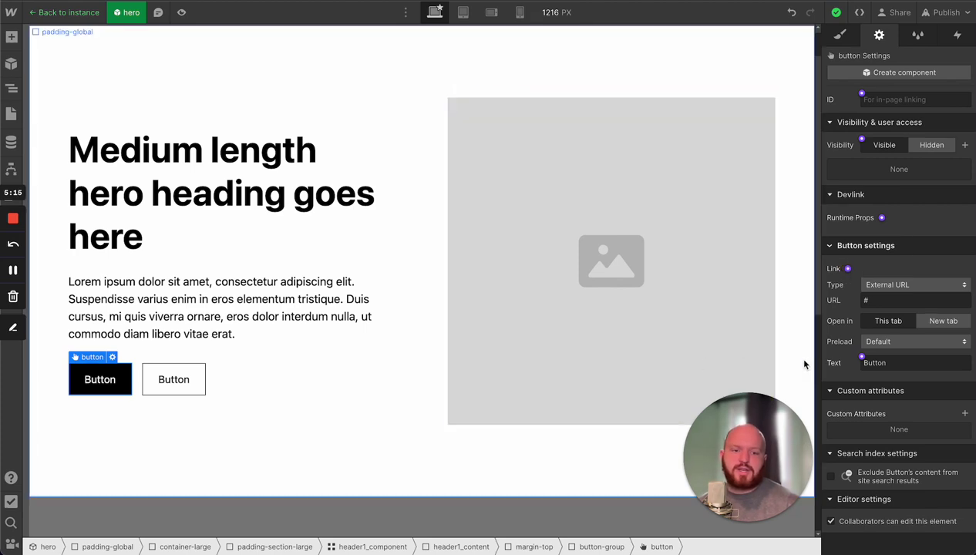
left_click(847, 269)
left_click(851, 287)
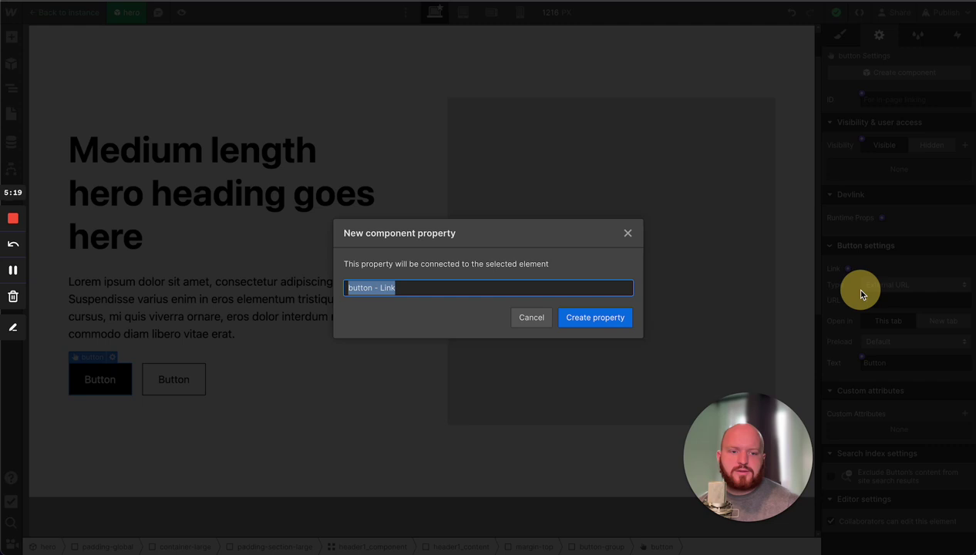
type("LEFT")
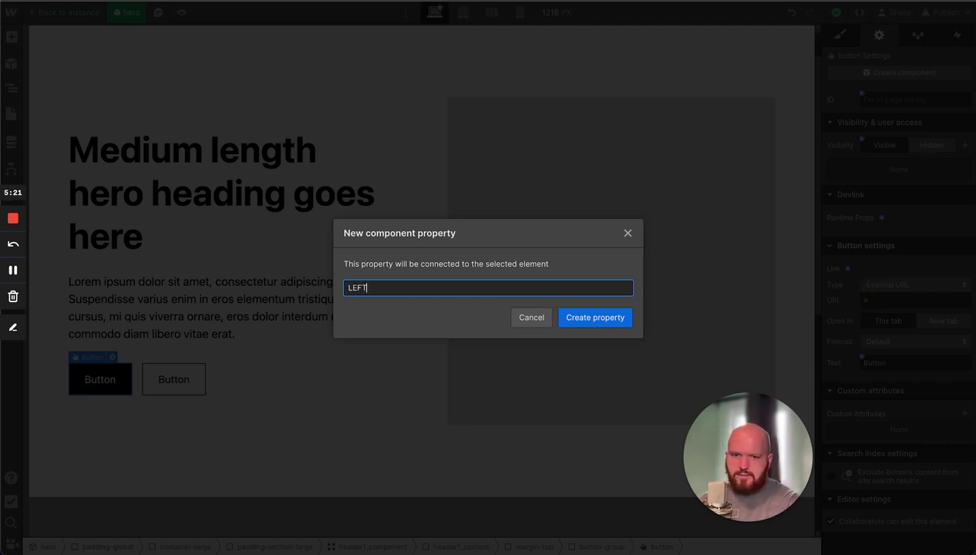
type("ion")
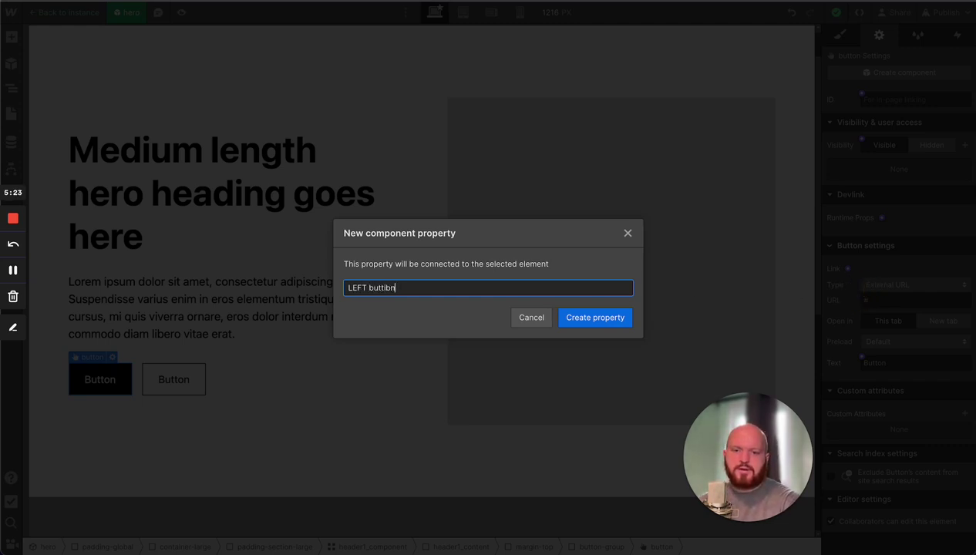
key("BackSpace")
key("BackSpace")
key("Return")
Step: Connect the first button's link to the LEFT button property and list all hero component properties
left_click(193, 377)
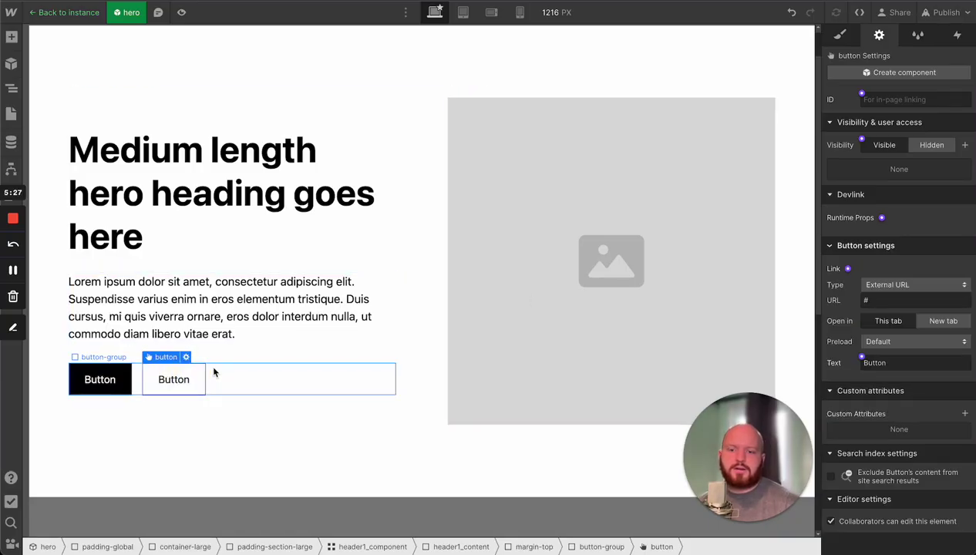
left_click(122, 381)
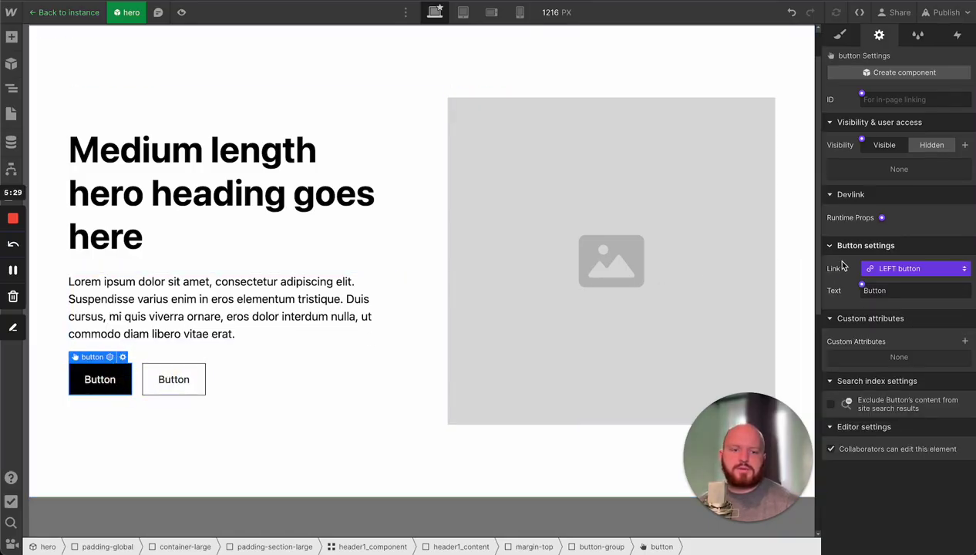
left_click(906, 268)
left_click(947, 370)
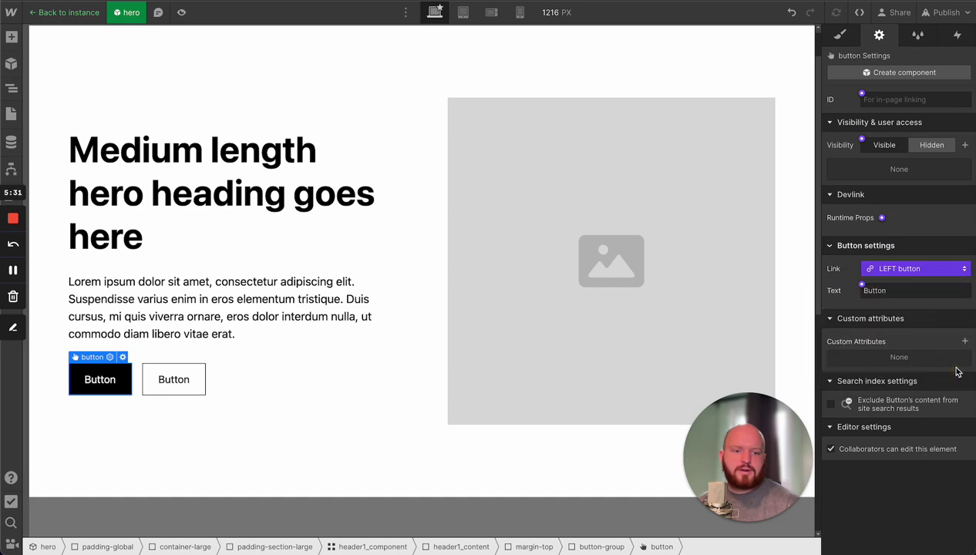
left_click(929, 269)
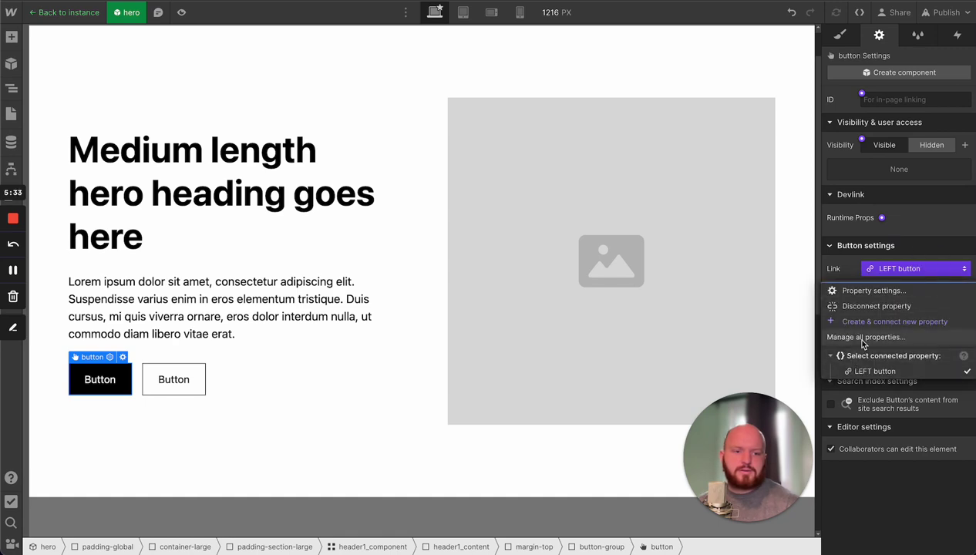
left_click(861, 341)
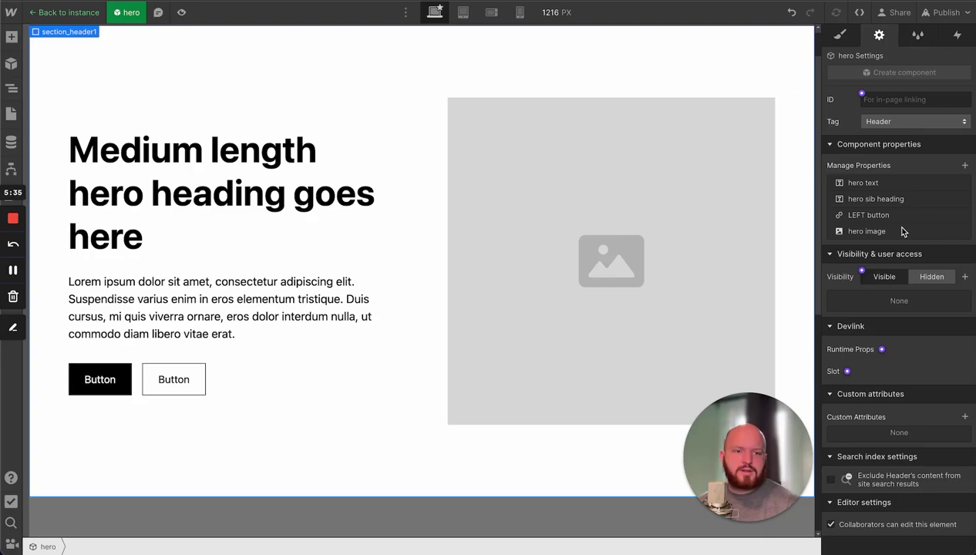
Step: Delete the LEFT button property and bind the black button's link to a new 'LEFT button link' property
left_click(962, 215)
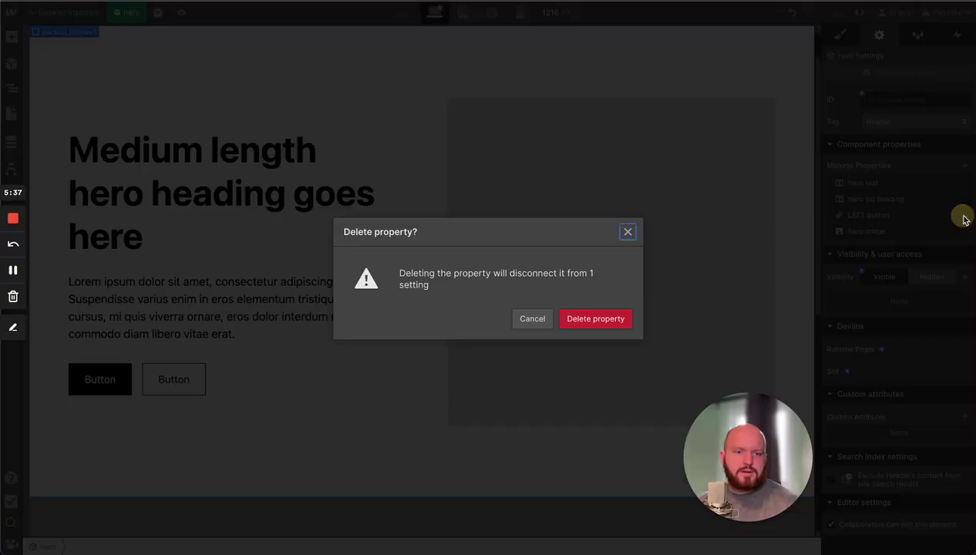
left_click(625, 320)
left_click(98, 379)
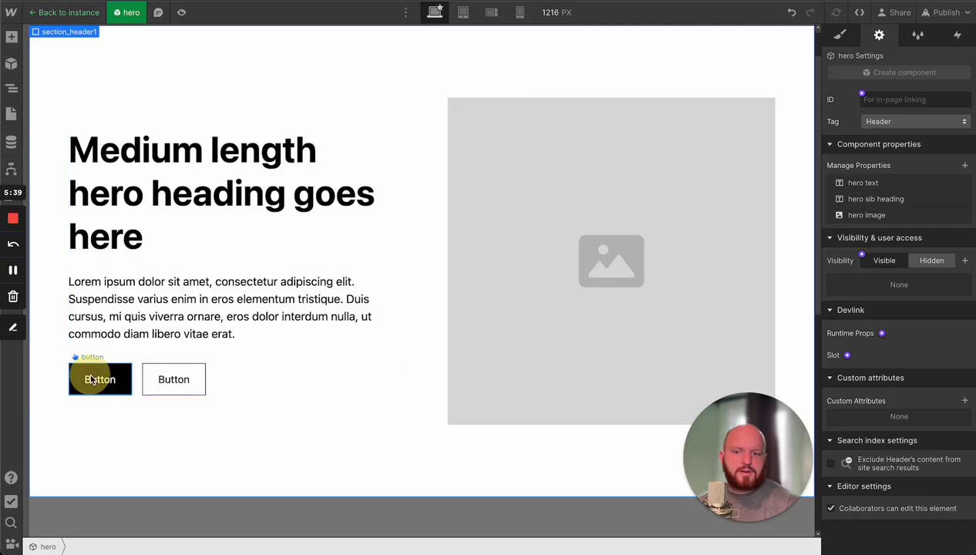
left_click(847, 268)
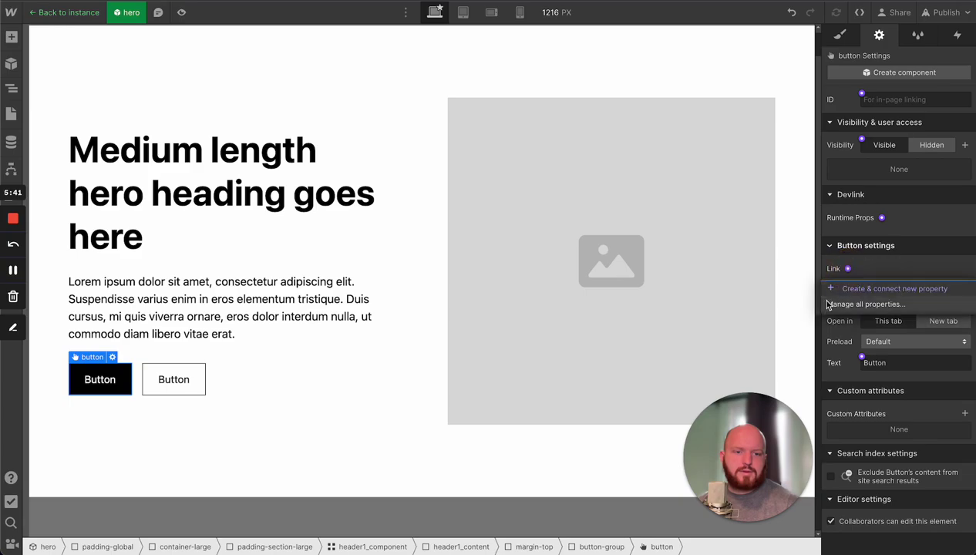
left_click(868, 288)
type("LEFT")
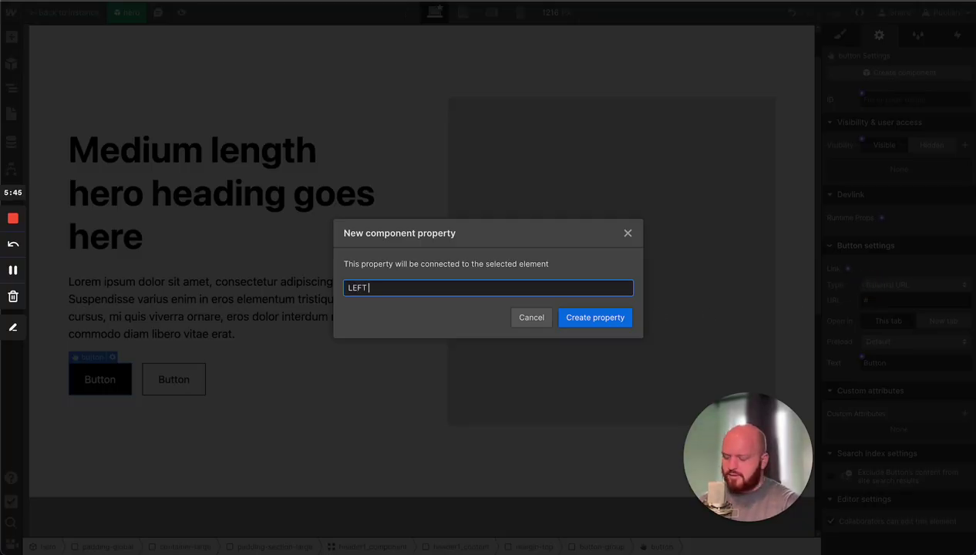
type(" button")
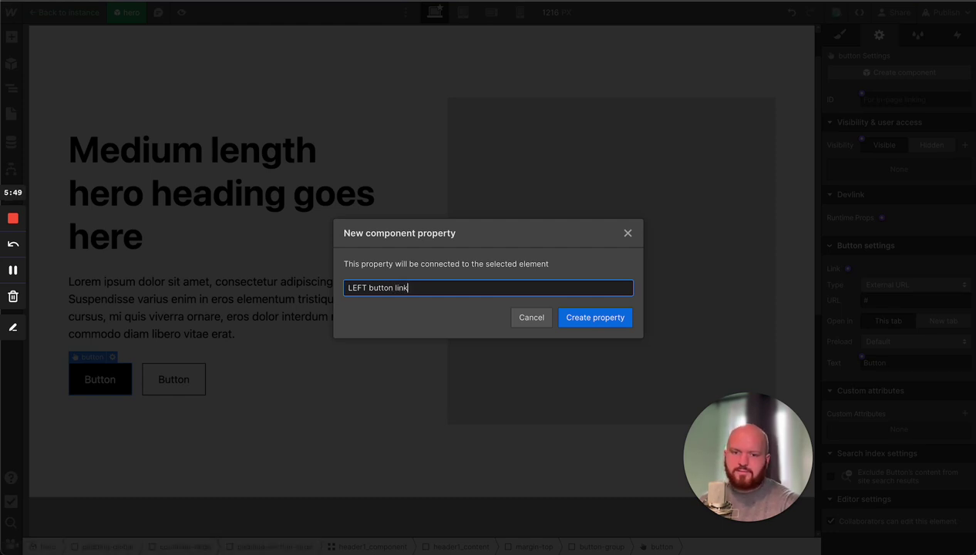
type(" link")
key("Return")
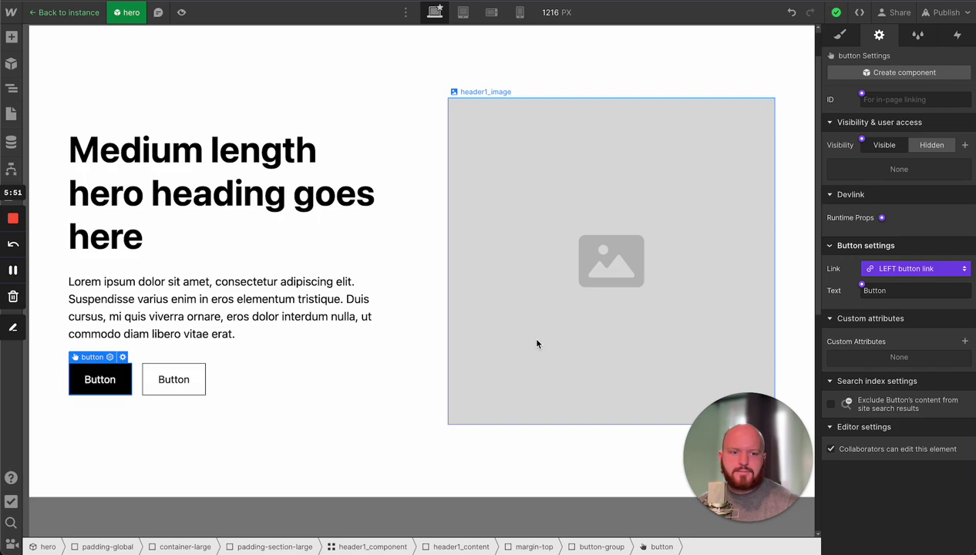
Step: Bind the black button's text to a new 'LEFT button text' property
left_click(862, 284)
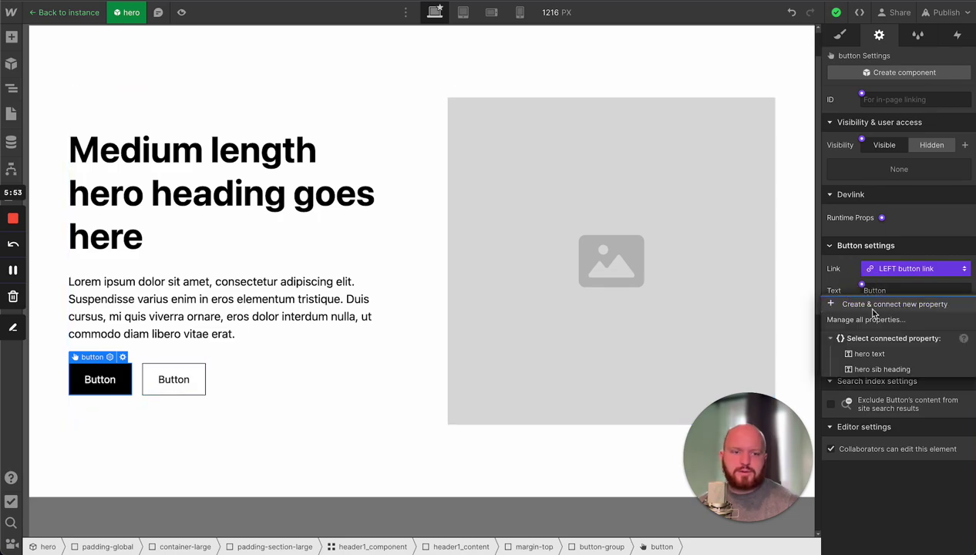
left_click(867, 305)
type("LEFT")
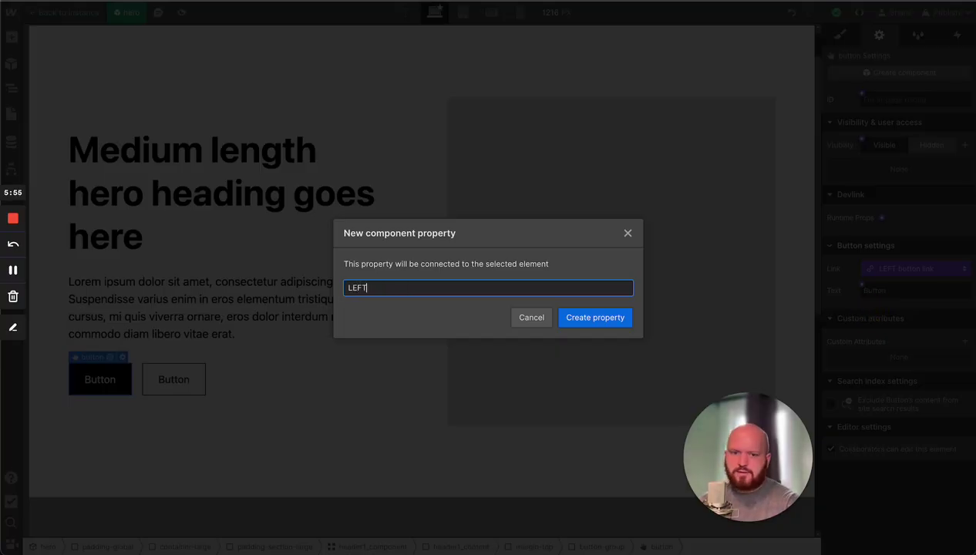
type(" button text")
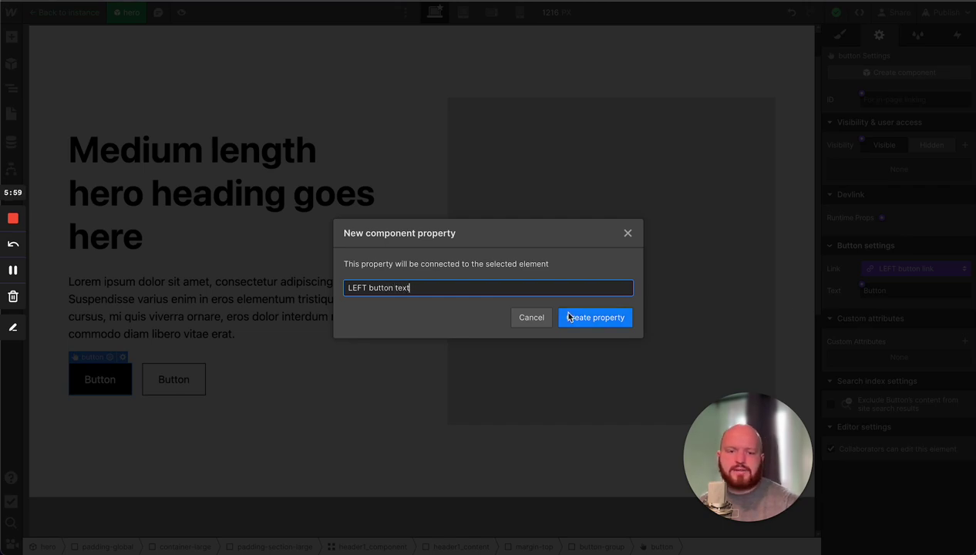
left_click(600, 318)
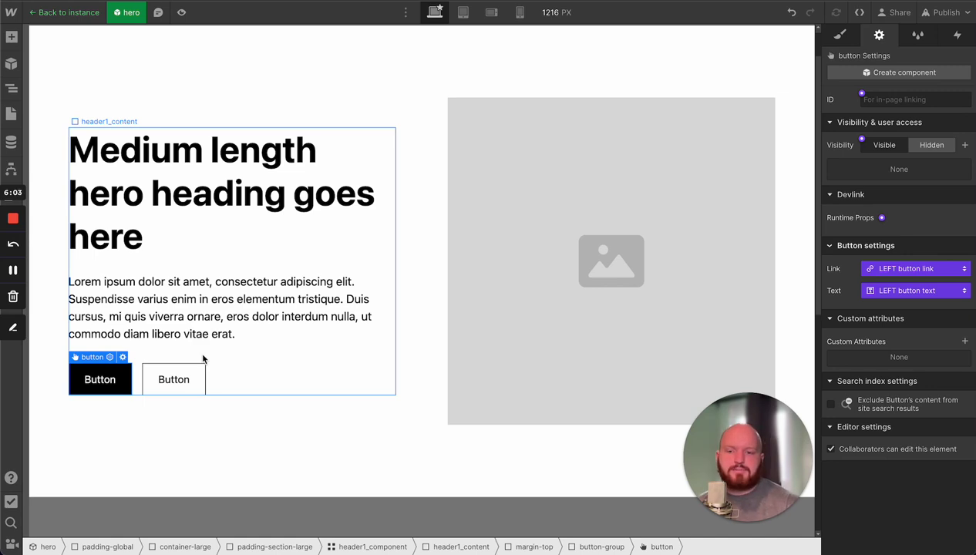
left_click(198, 372)
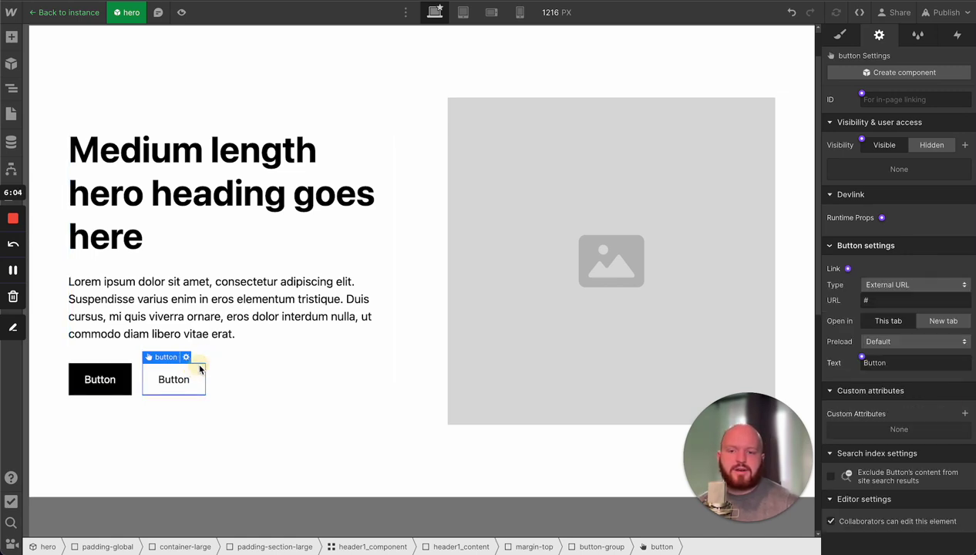
Step: Bind the outline button's link to a new 'RIGHT button link' property
left_click(848, 268)
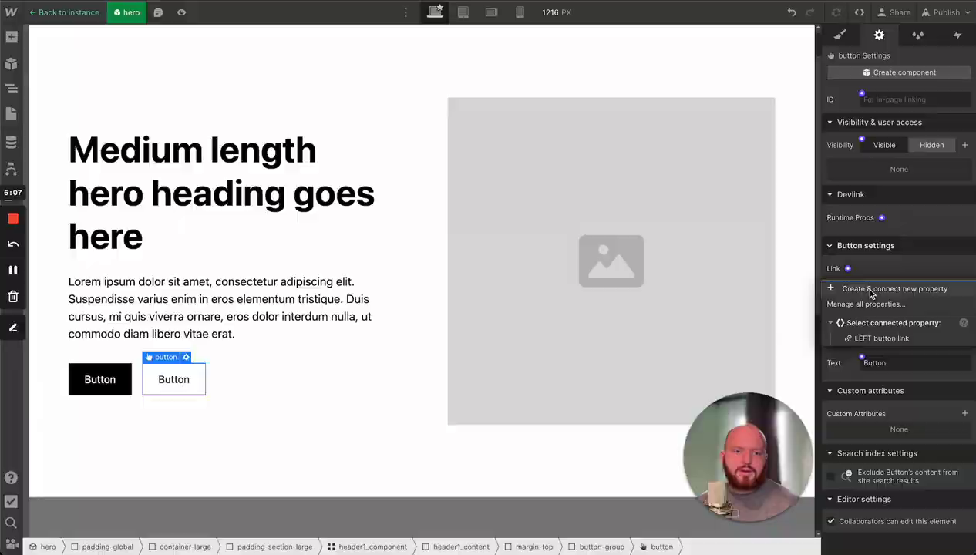
left_click(860, 287)
type("Right")
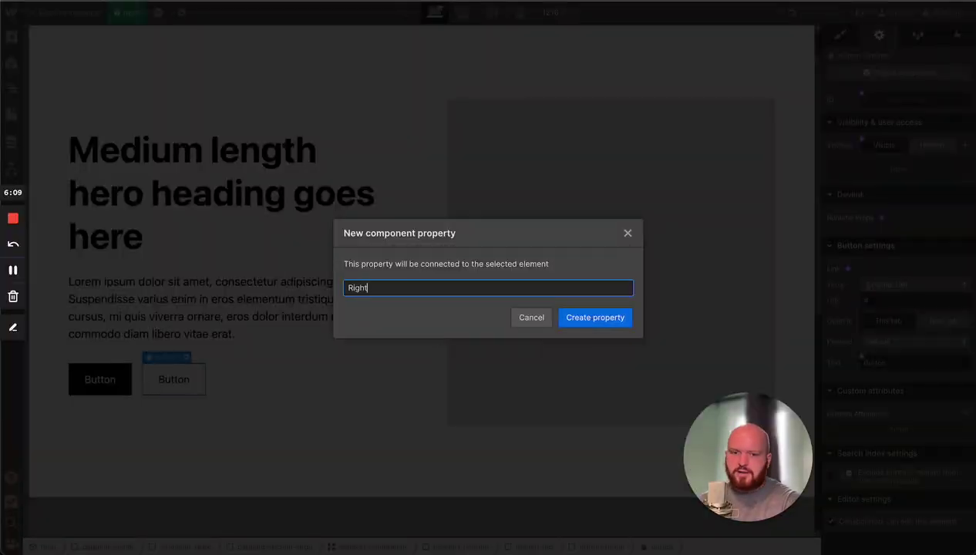
key("BackSpace")
key("BackSpace")
key("BackSpace")
key("BackSpace")
key("BackSpace")
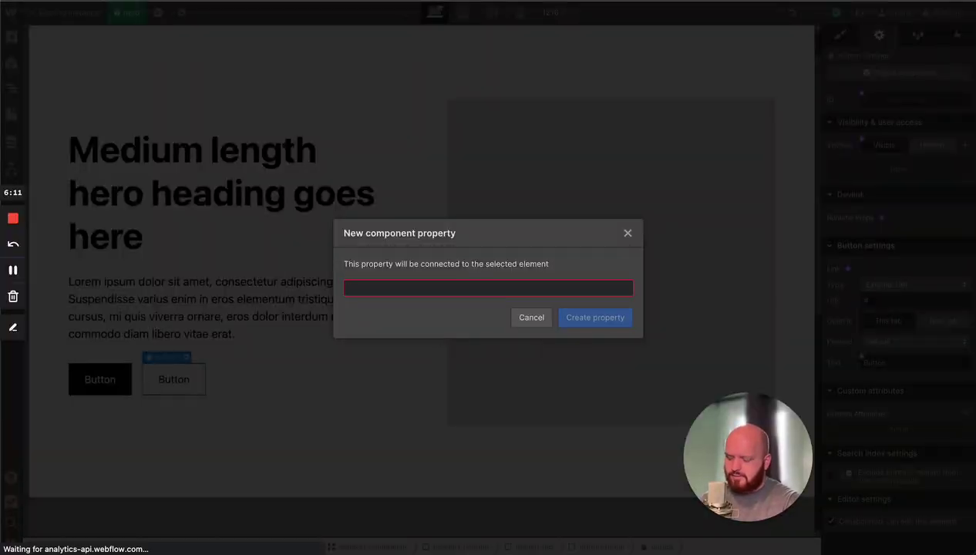
type("RIGHT")
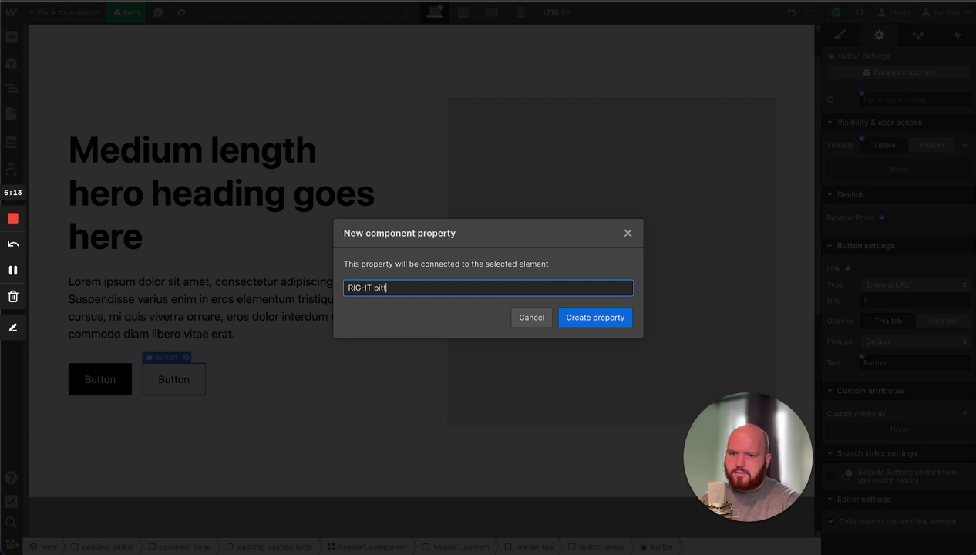
type(" button ")
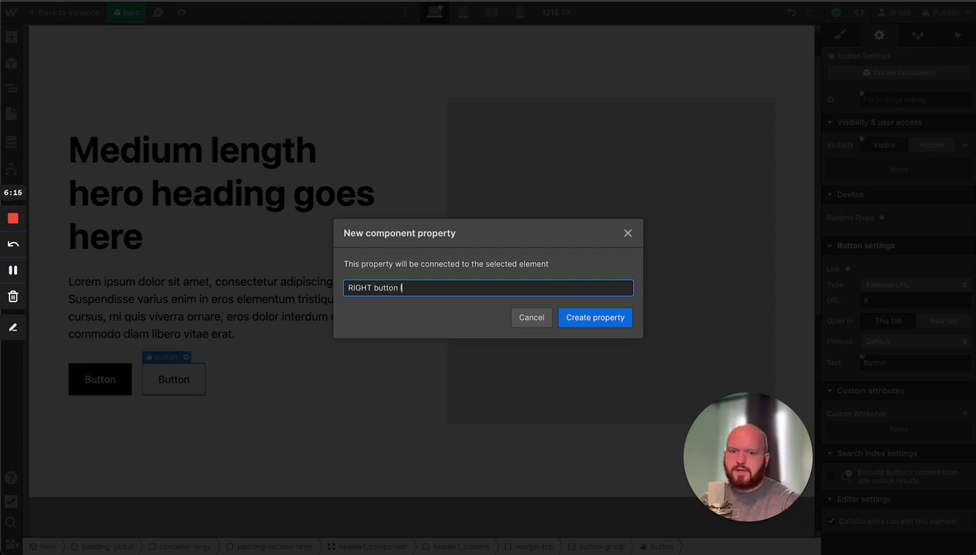
type("link")
key("Return")
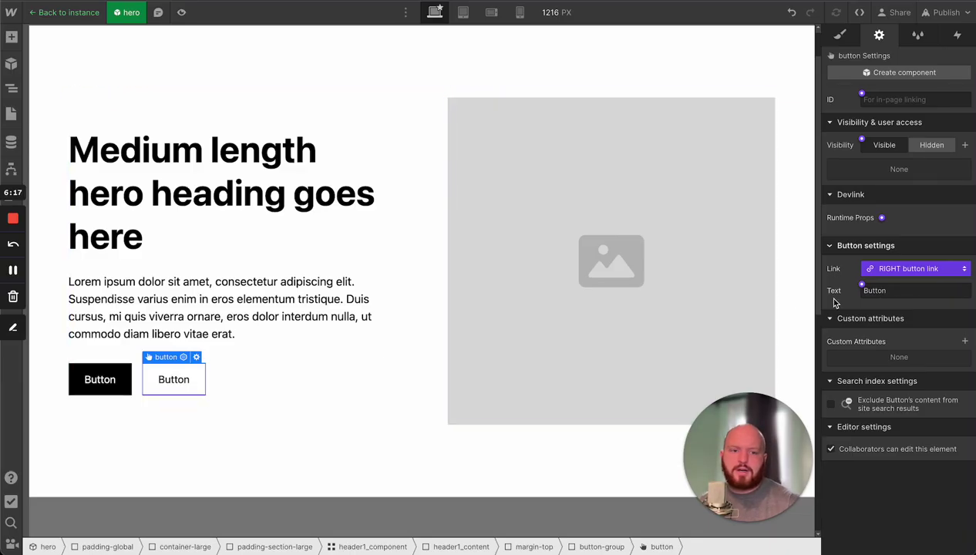
Step: Bind the outline button's text to a new 'RIGHT button text' property
left_click(862, 285)
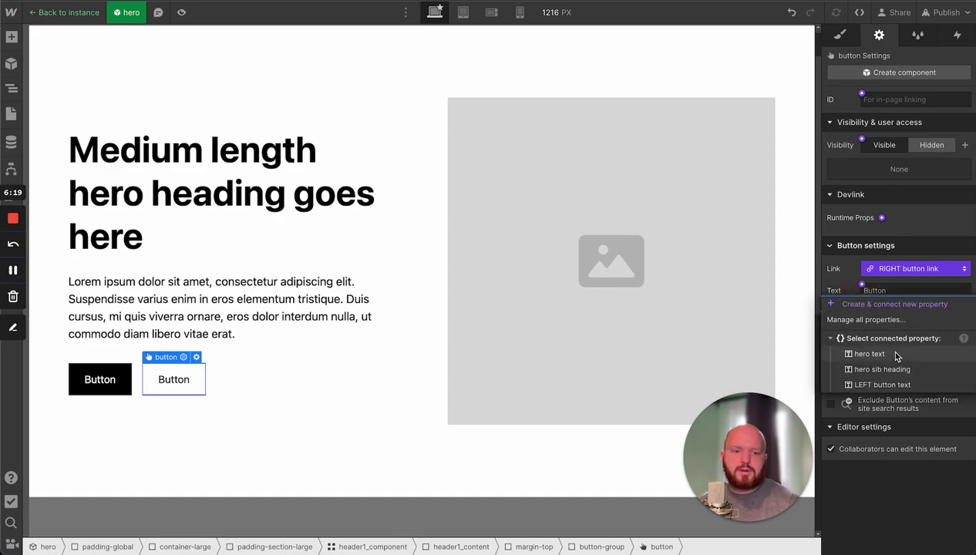
left_click(887, 303)
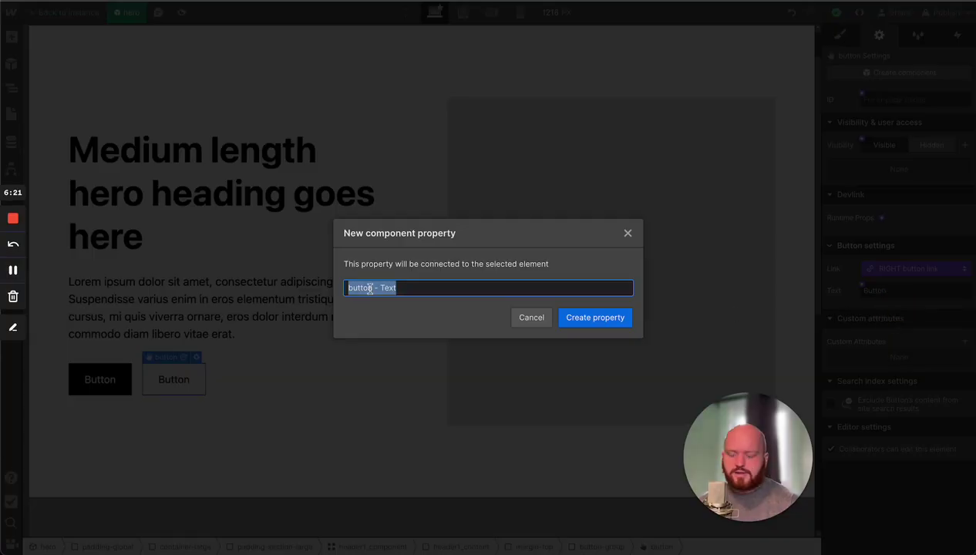
type("RIGHT")
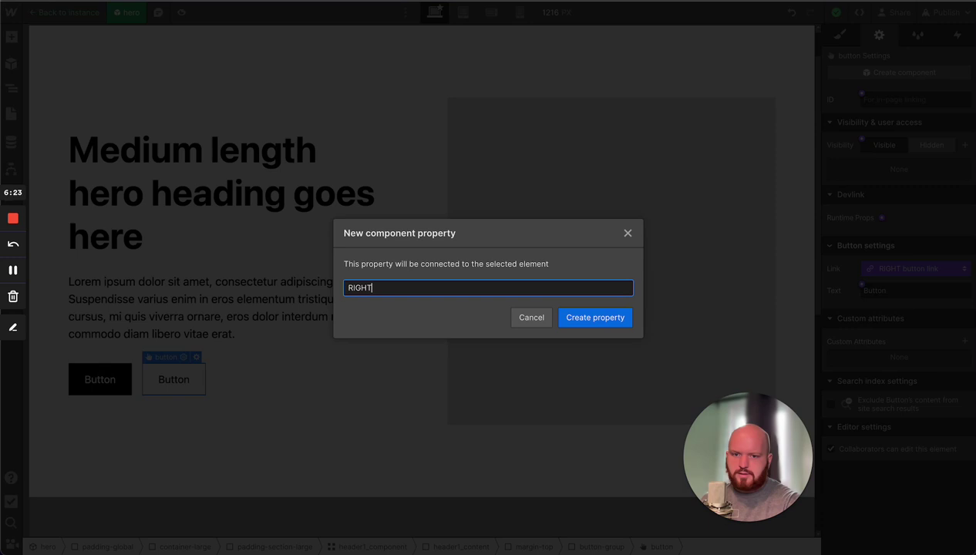
type(" button ")
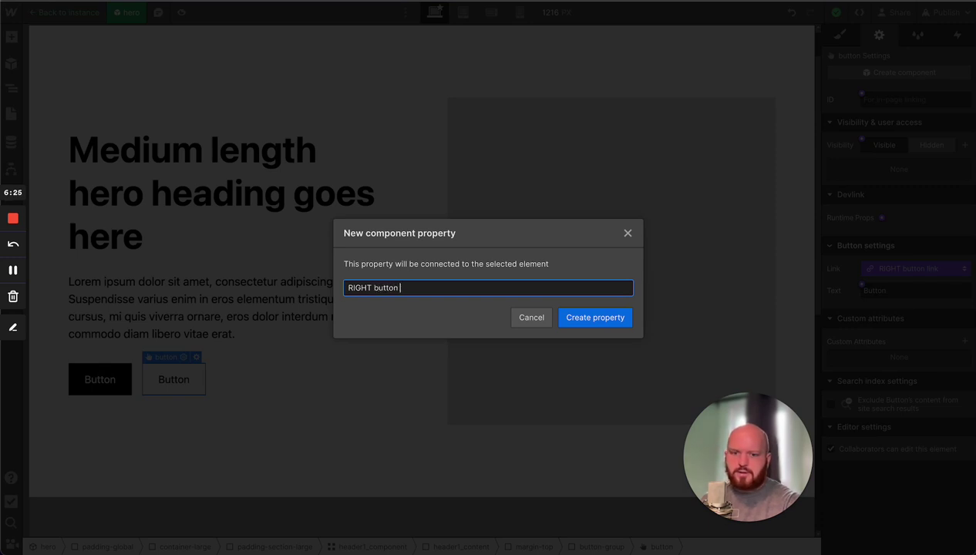
type("te")
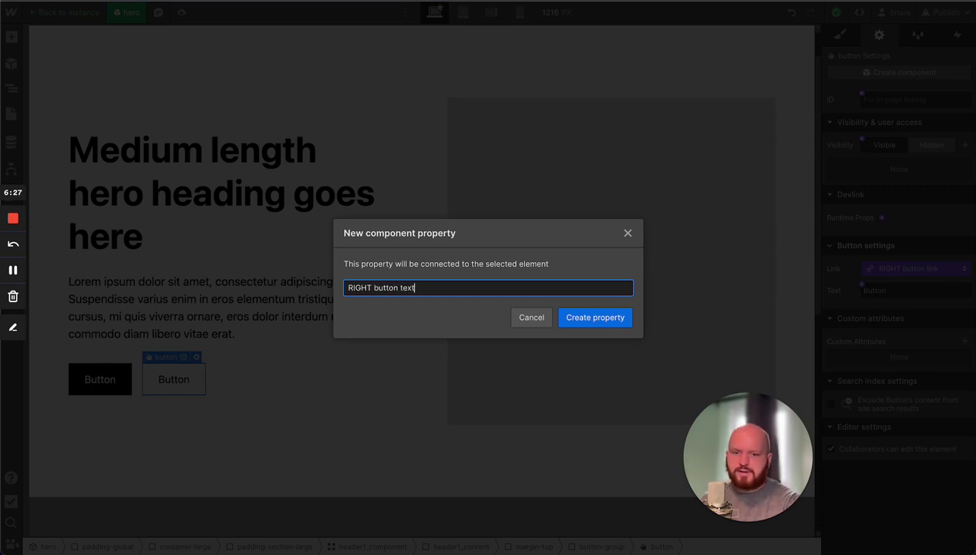
type("xt")
key("Return")
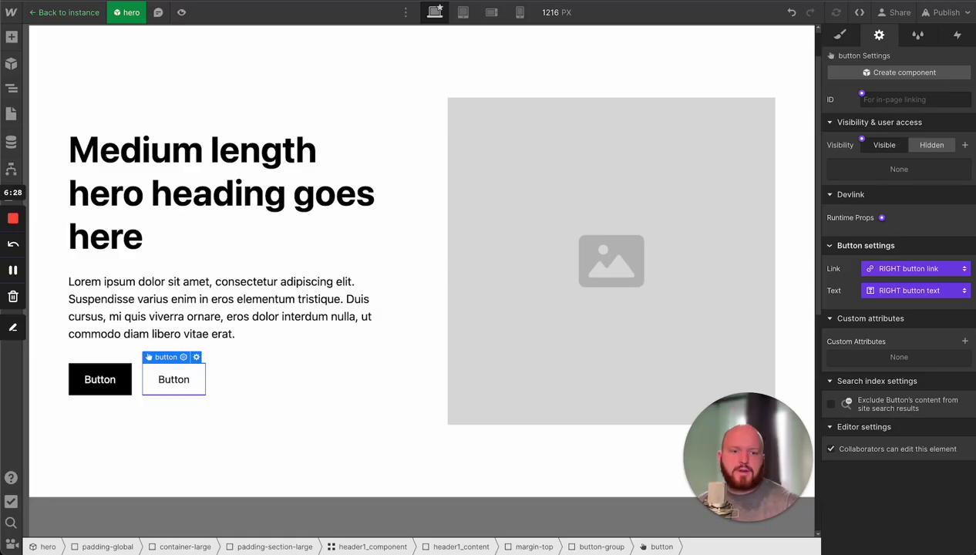
Step: Verify the bindings on both buttons, paragraph, heading and image, then go back to the hero instance
left_click(123, 376)
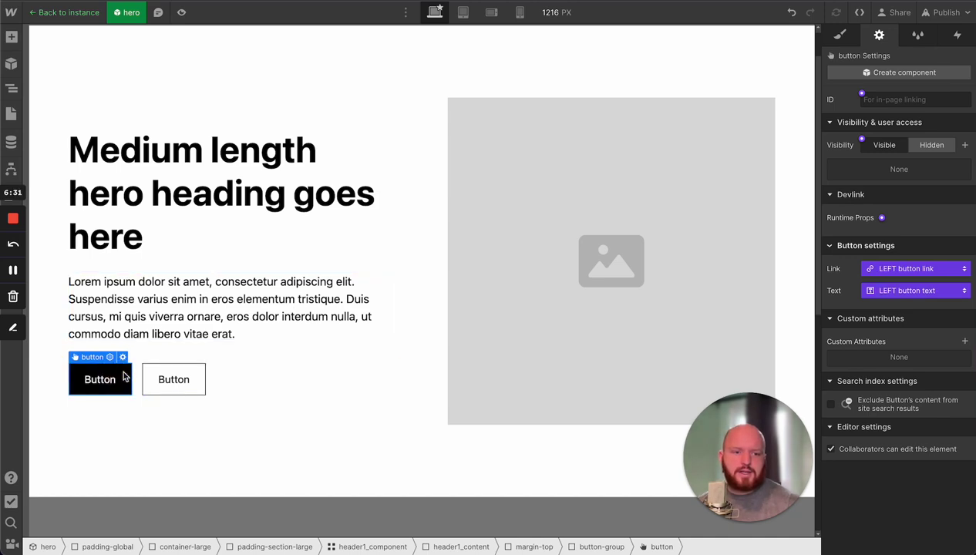
left_click(182, 379)
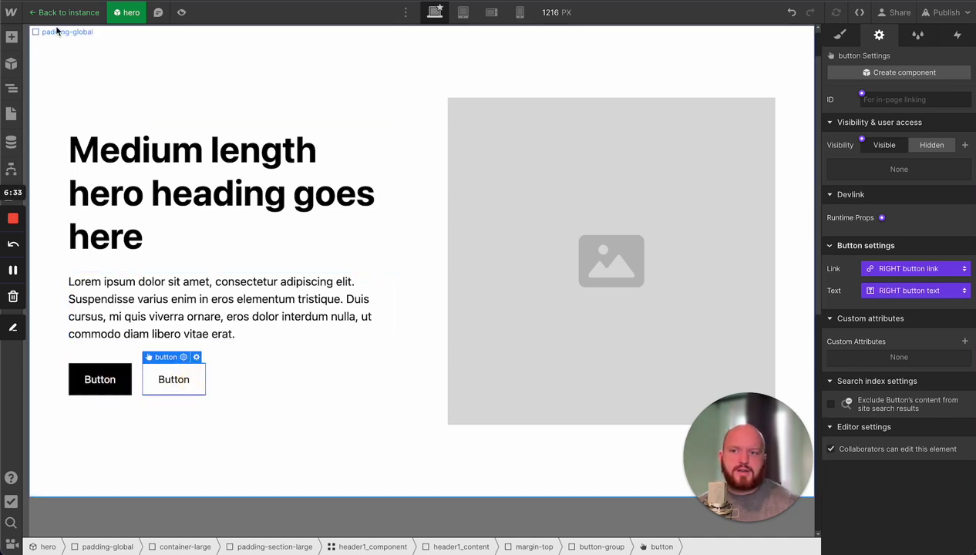
left_click(231, 297)
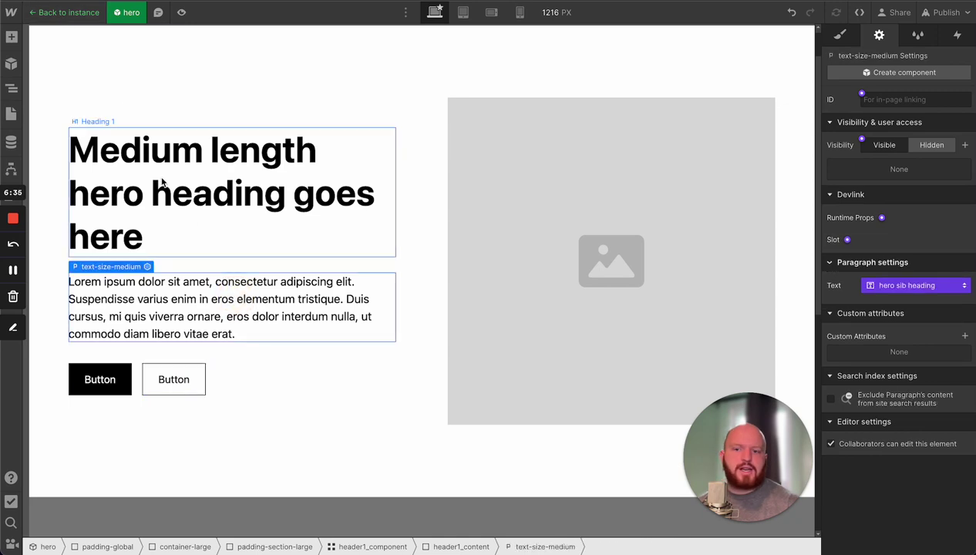
left_click(162, 181)
left_click(628, 195)
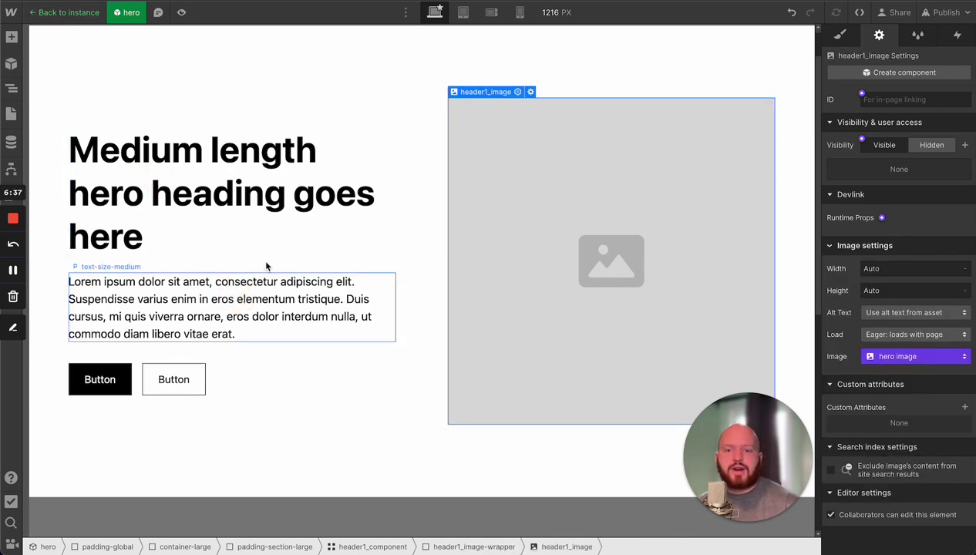
left_click(52, 17)
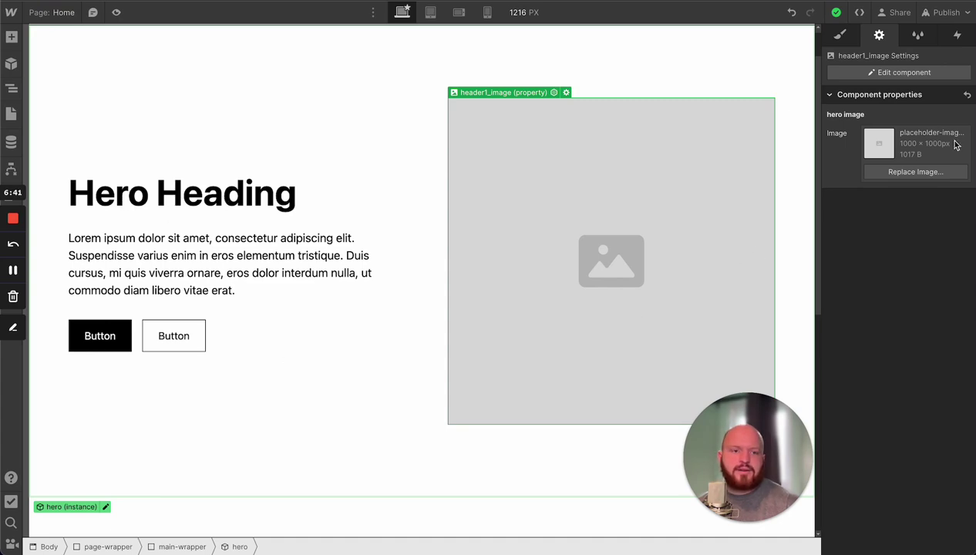
Step: Compare the Home hero's 'Hero Heading' with the Landing Page hero, then reselect the Home hero
left_click(597, 219)
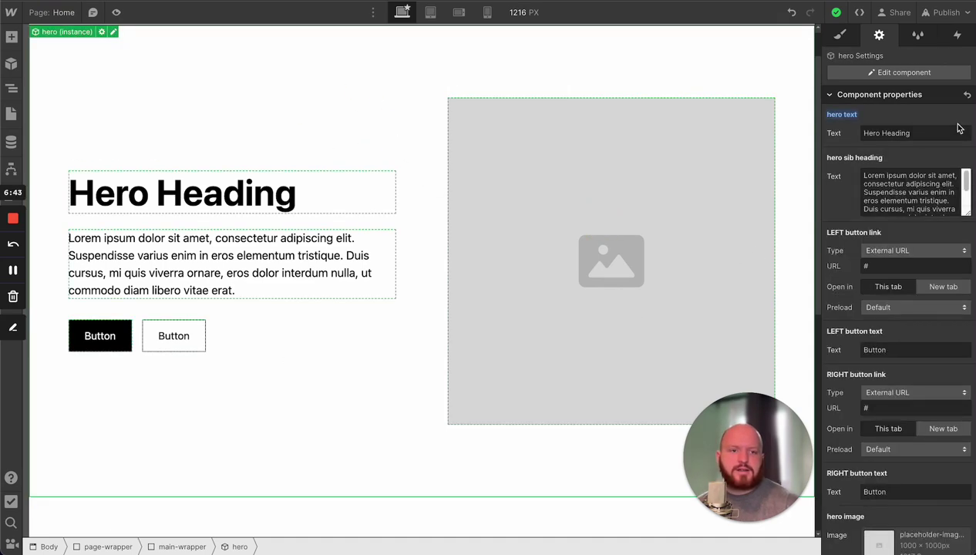
scroll(868, 275, "down", 1)
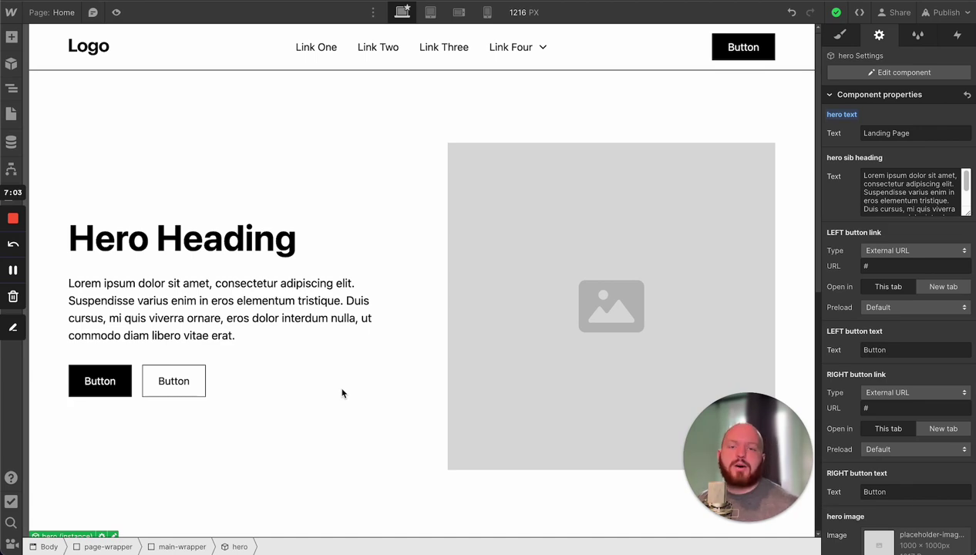
scroll(497, 381, "down", 4)
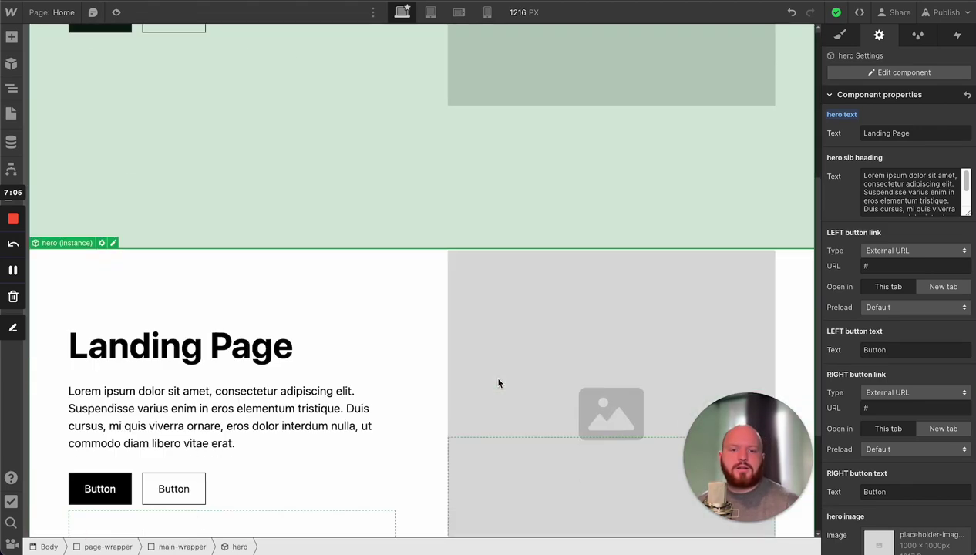
scroll(493, 382, "up", 4)
left_click(80, 378)
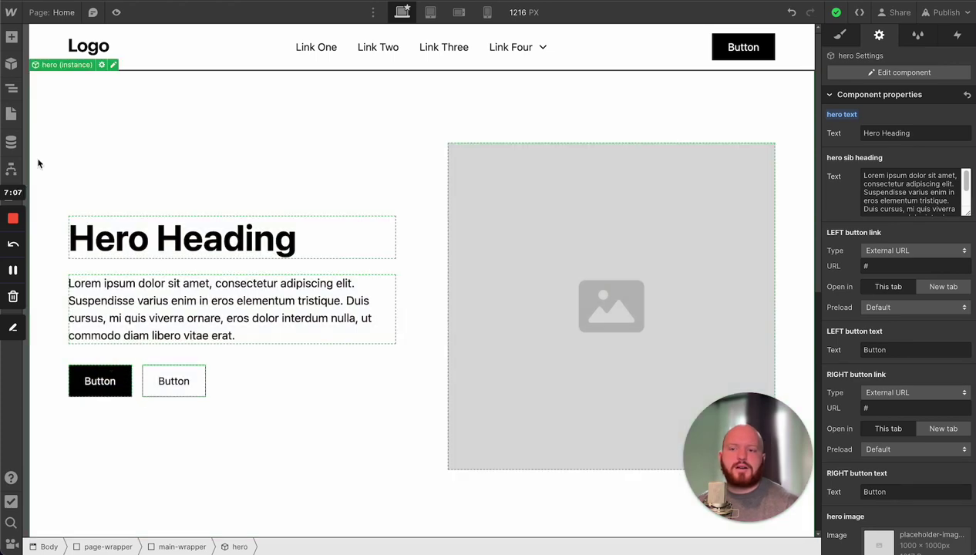
Step: Link the hero's left button to the about page and change its text to 'About'
left_click(42, 12)
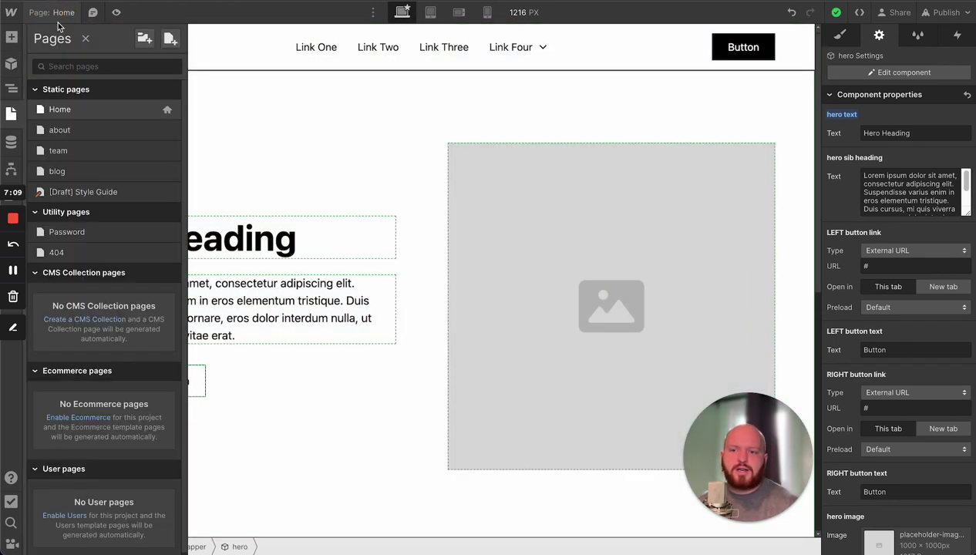
left_click(12, 116)
left_click(122, 374)
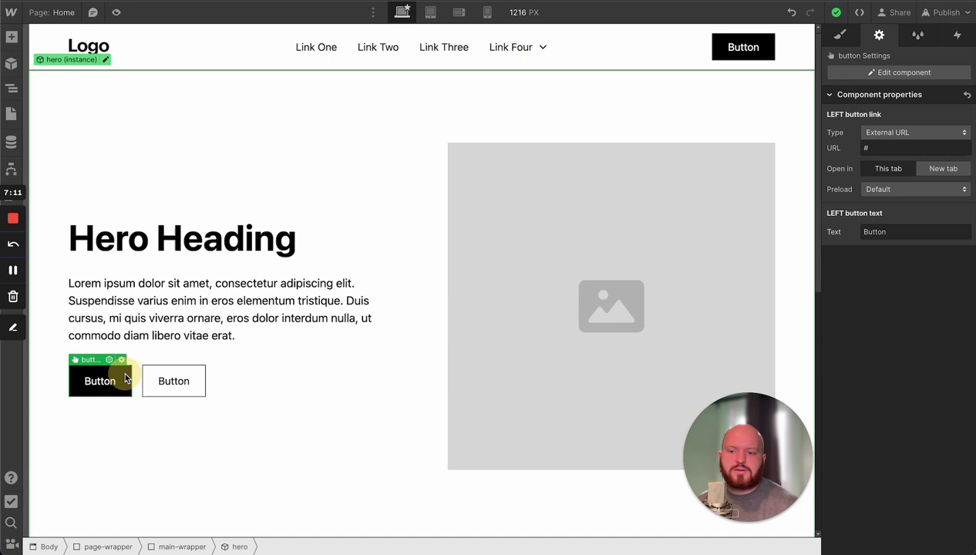
left_click(900, 137)
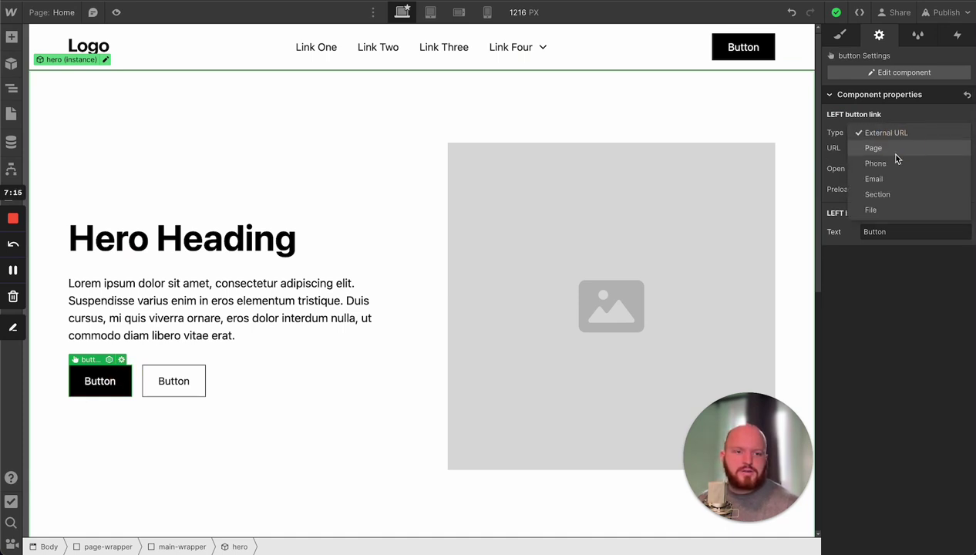
left_click(891, 151)
left_click(884, 151)
left_click(885, 169)
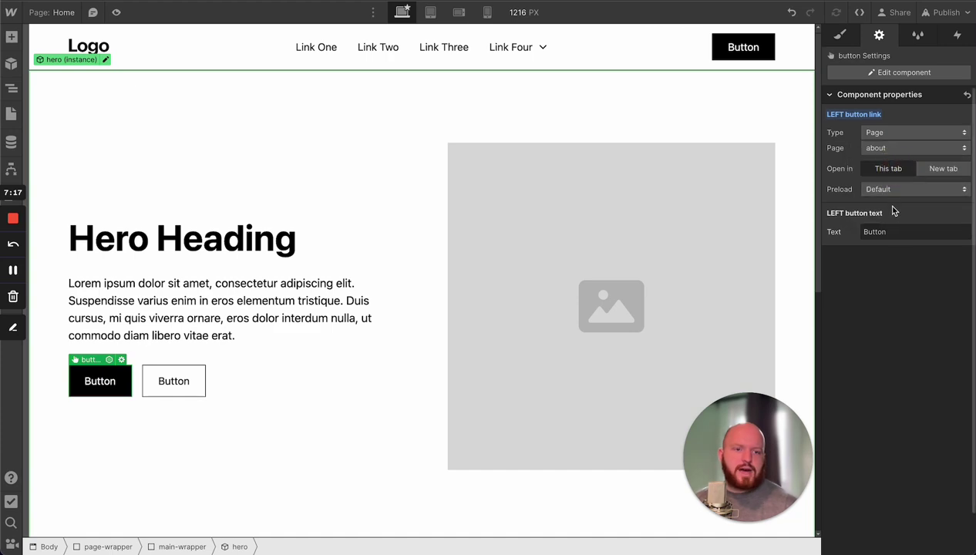
left_click(891, 232)
double_click(891, 232)
type("About")
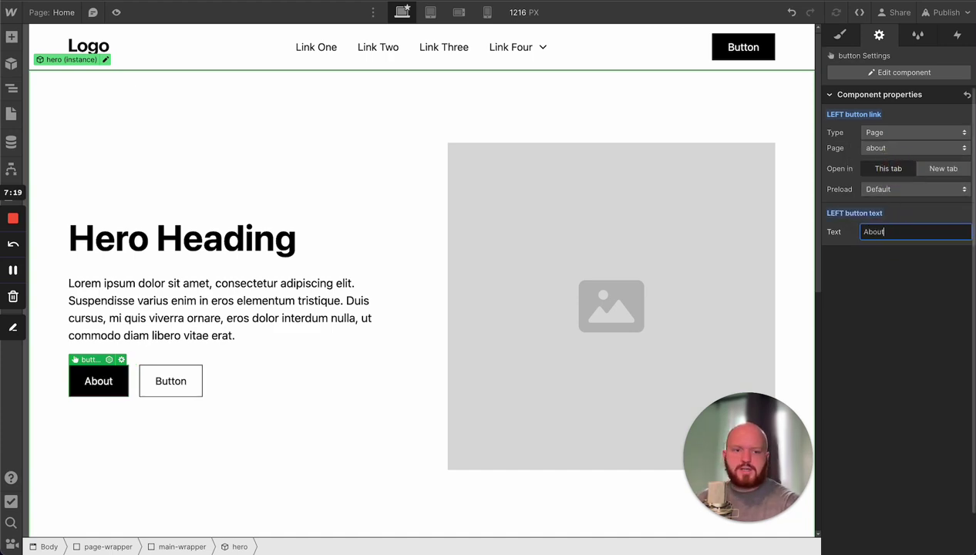
Step: Link the hero's right button to the team page and change its text to 'Team'
left_click(196, 382)
left_click(195, 380)
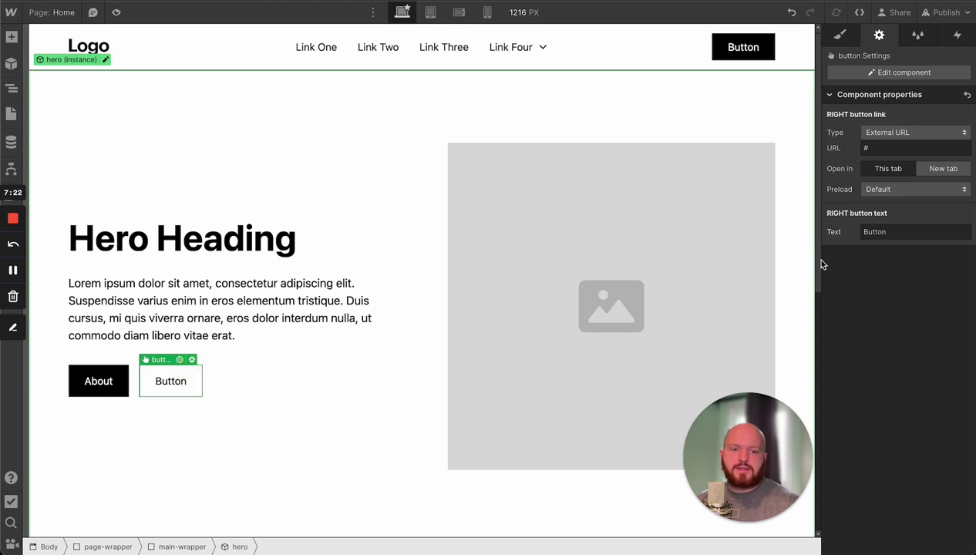
left_click(881, 134)
left_click(876, 160)
left_click(880, 132)
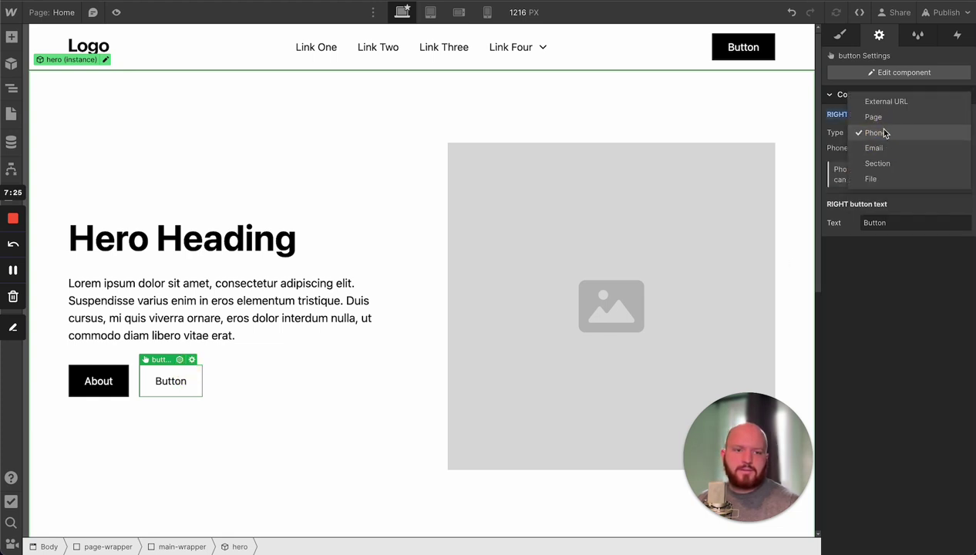
left_click(880, 118)
left_click(889, 148)
left_click(886, 181)
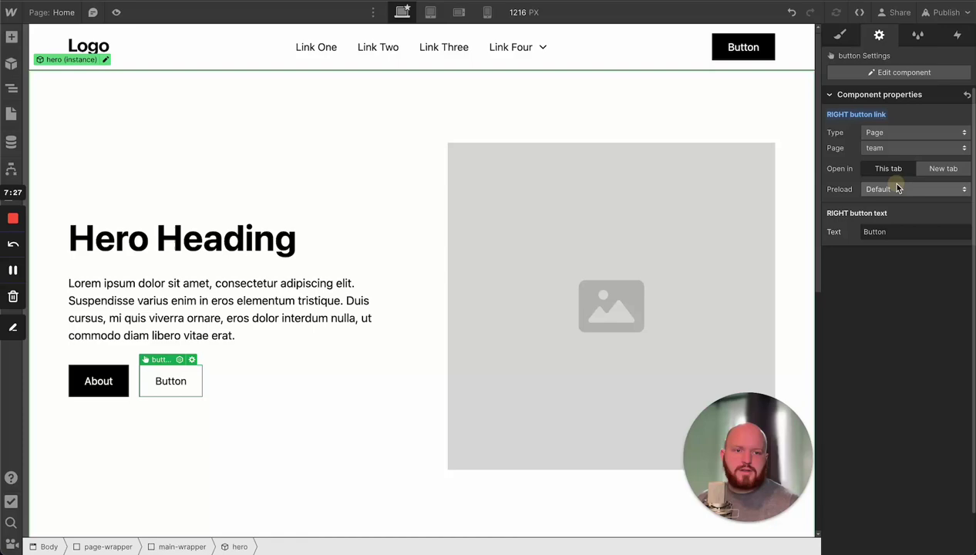
left_click(893, 233)
left_click_drag(893, 233, 864, 232)
type("Team")
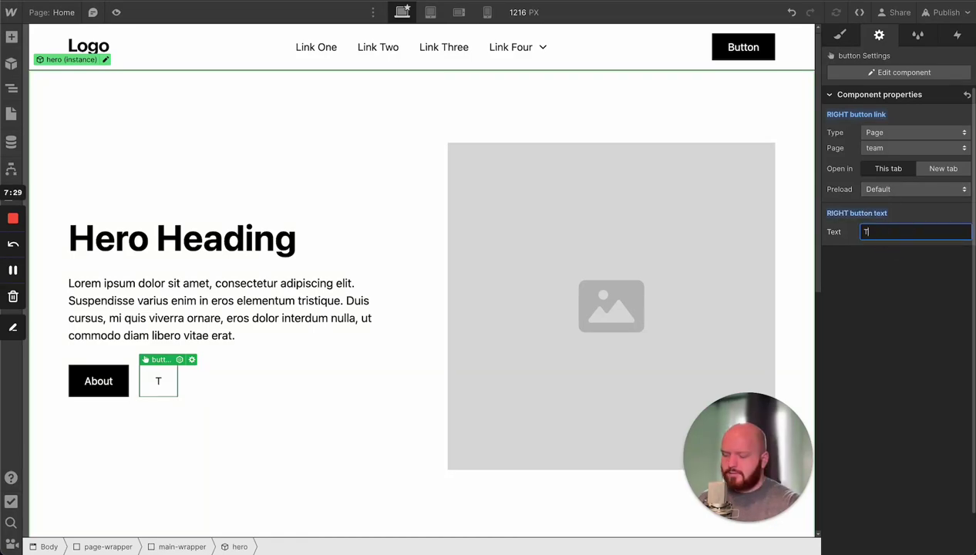
left_click(888, 313)
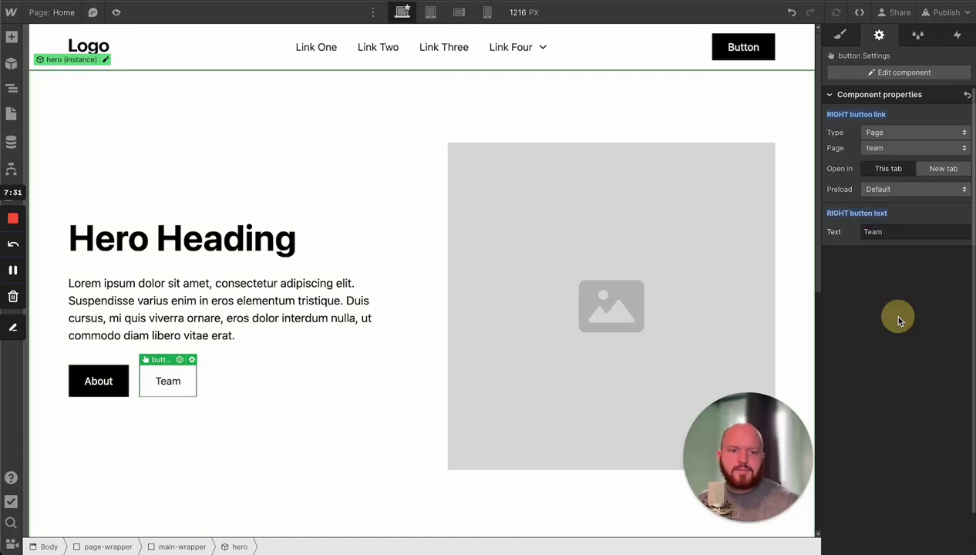
double_click(305, 314)
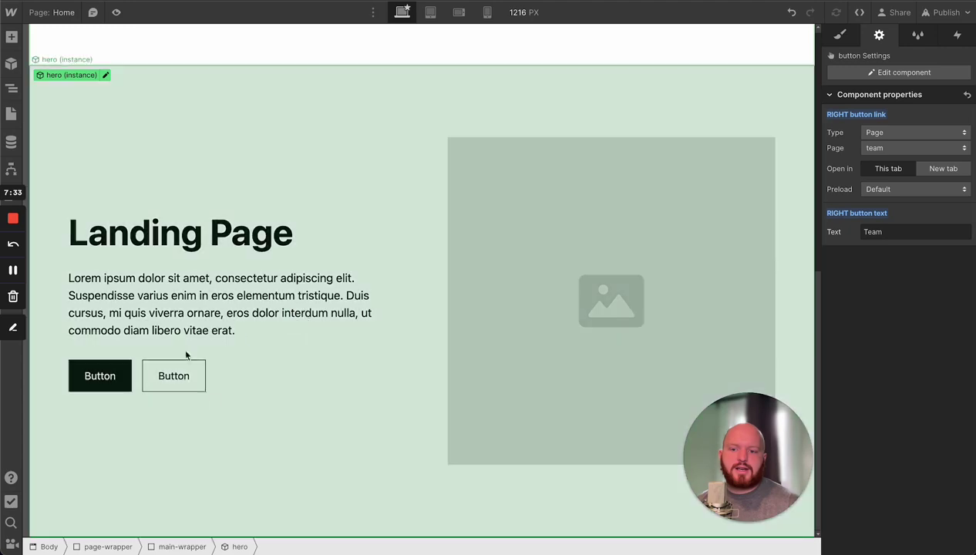
Step: Exit hero component editing and select the Home hero instance to review its About and Team button properties
left_click(124, 370)
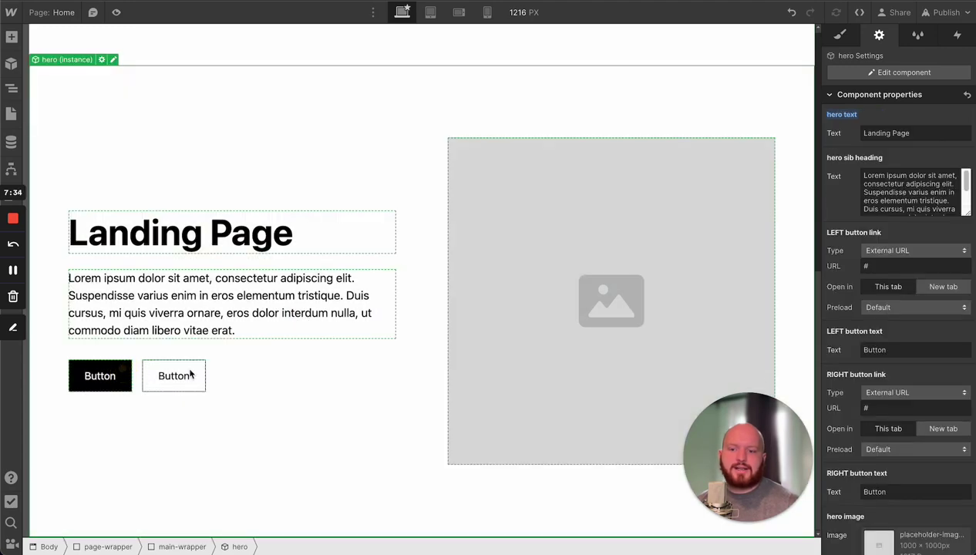
left_click(120, 378)
key("Escape")
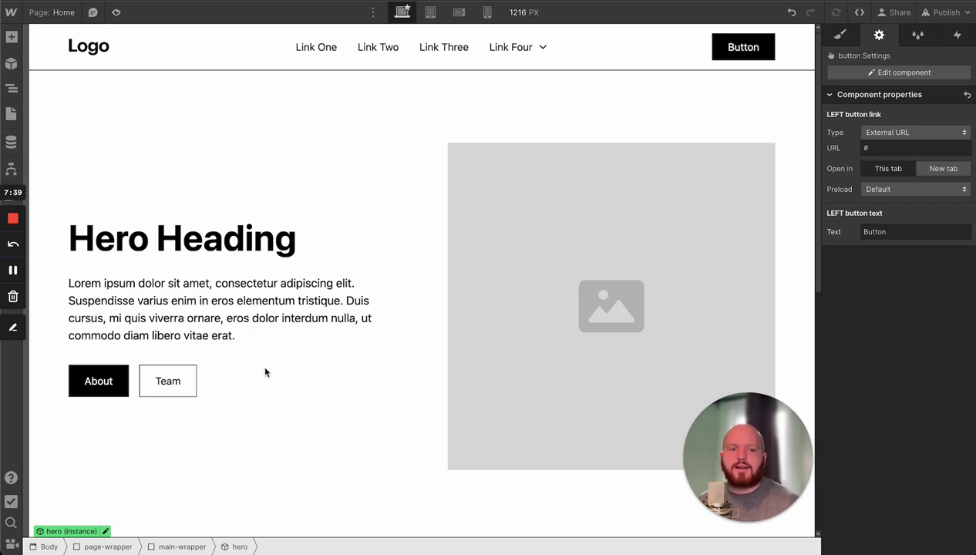
double_click(248, 375)
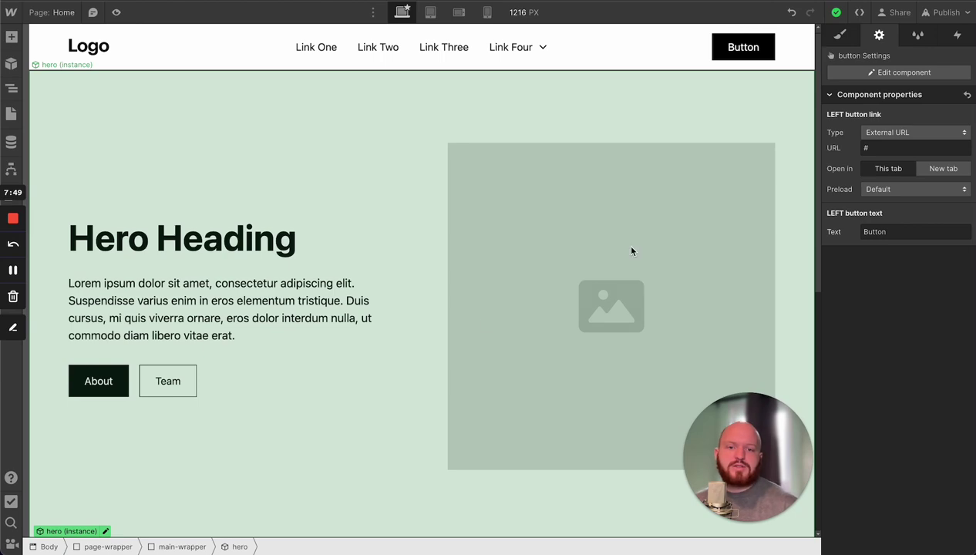
left_click(628, 226)
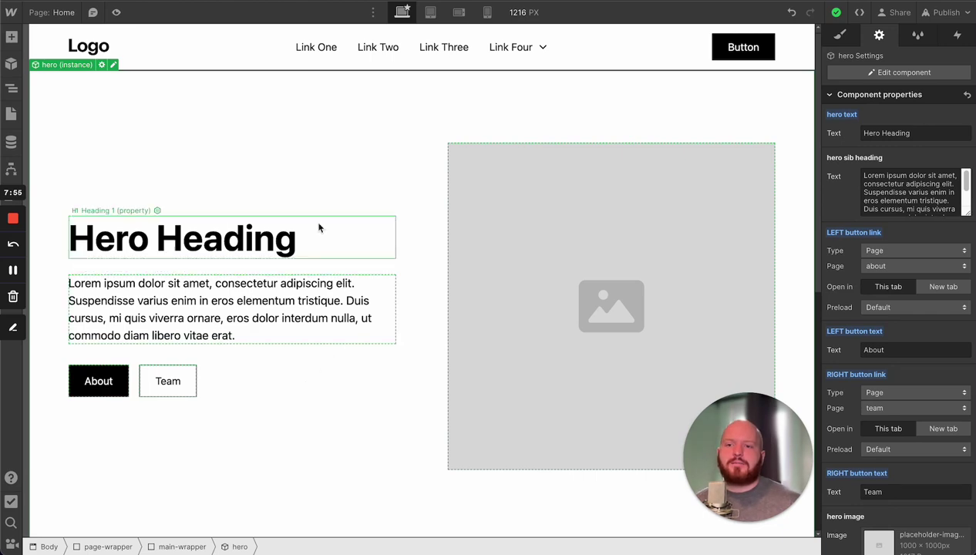
Step: Switch to the about page and insert a hero component instance through Ctrl+E quick find 'her'
left_click(60, 12)
left_click(87, 128)
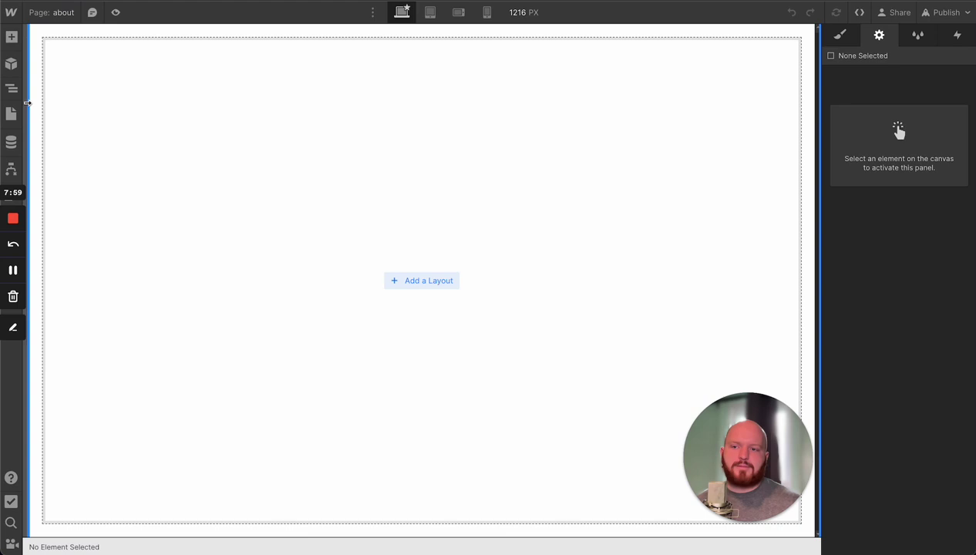
left_click(11, 62)
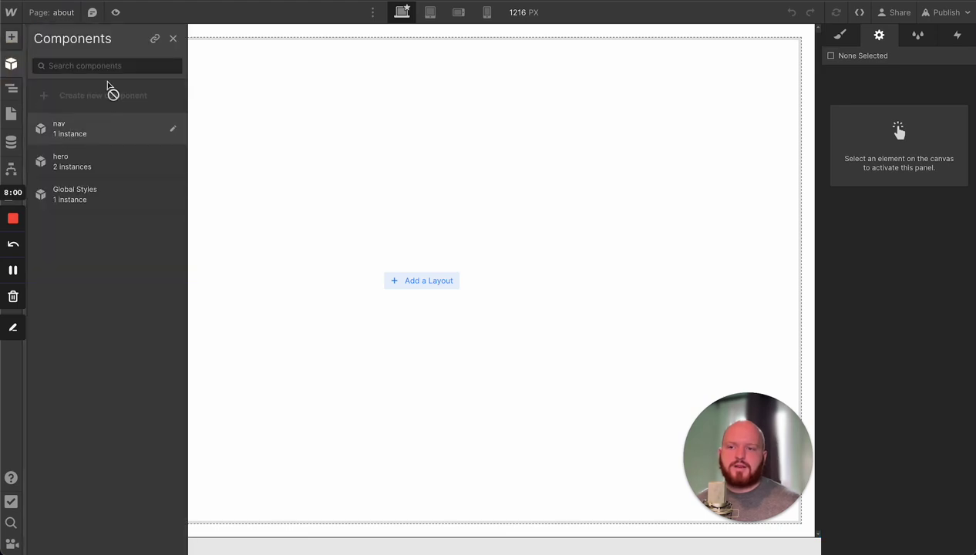
left_click(11, 63)
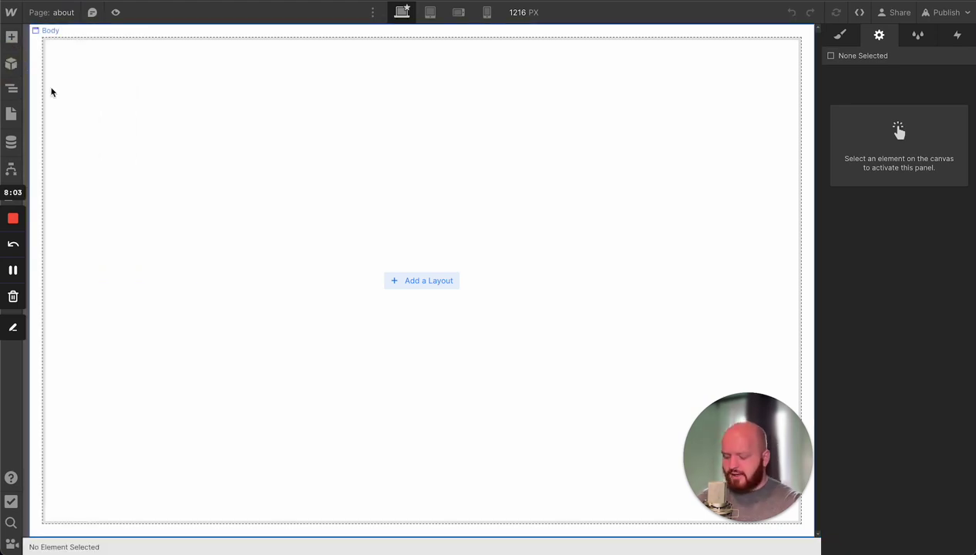
key("ctrl+e")
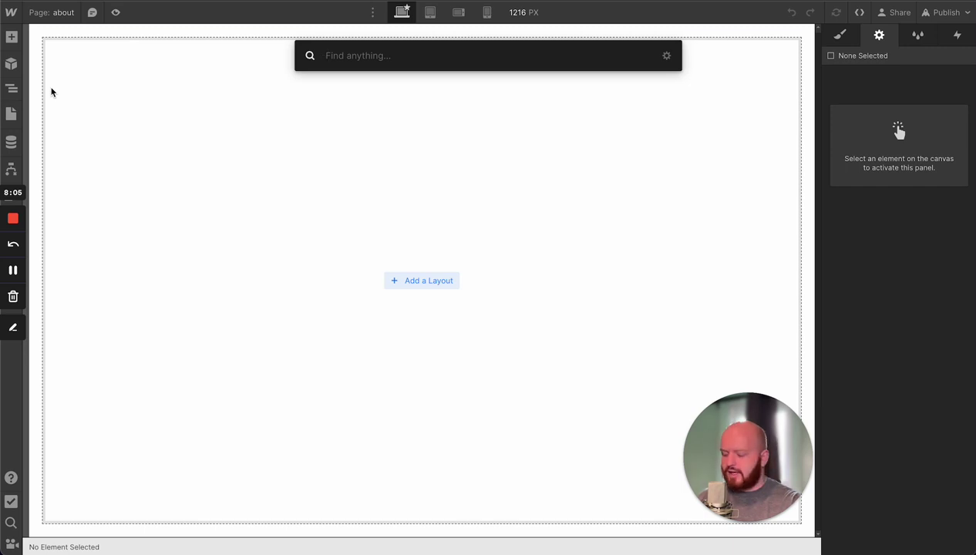
type("hero")
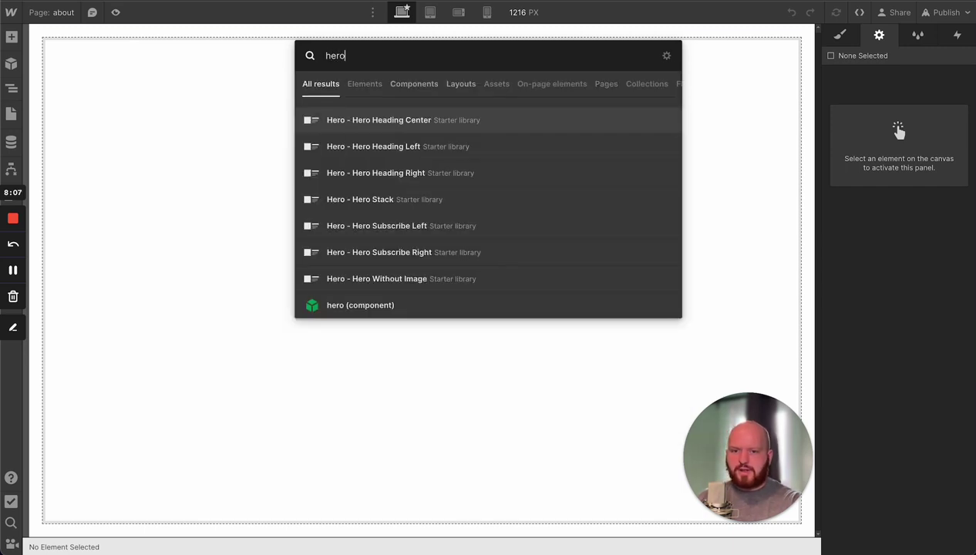
left_click(380, 304)
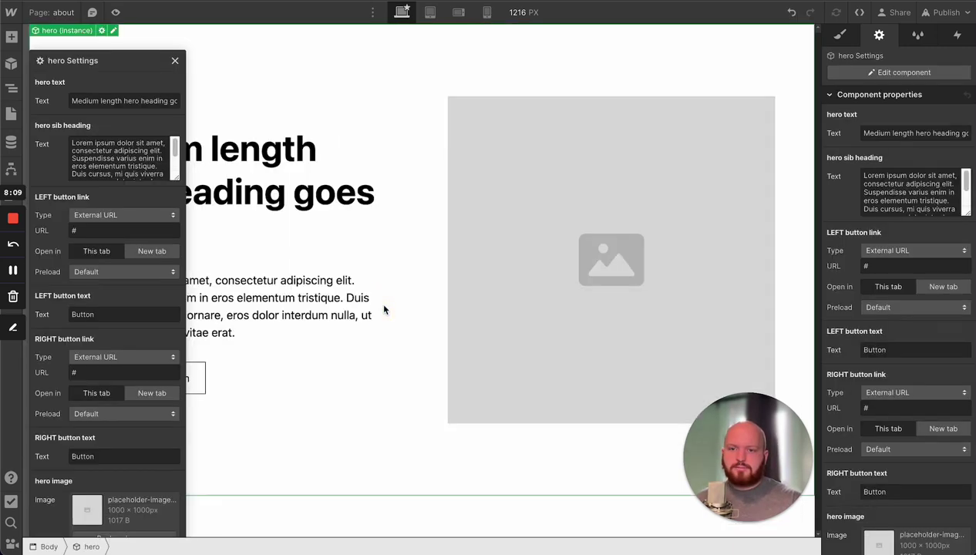
left_click(177, 61)
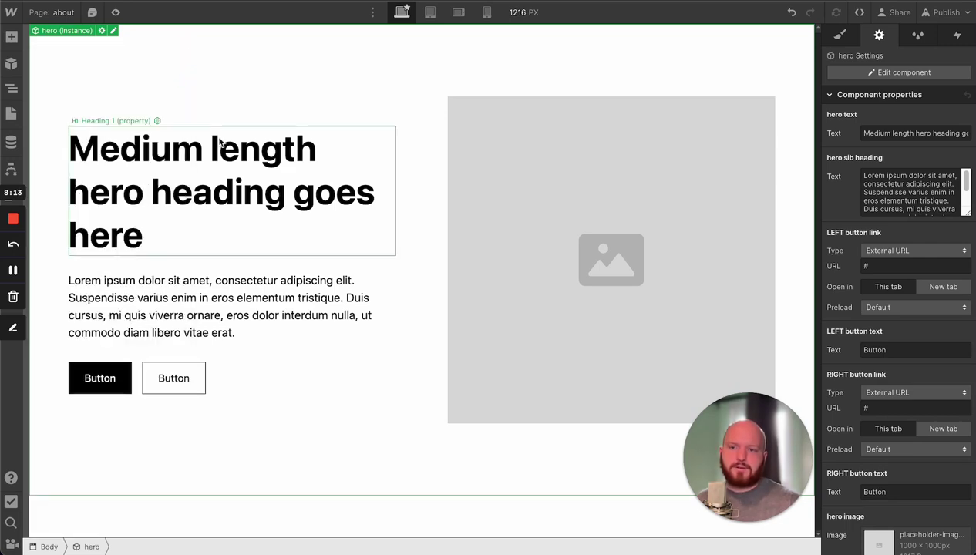
Step: Switch to the team page and look over its 'Our team' section
left_click(52, 12)
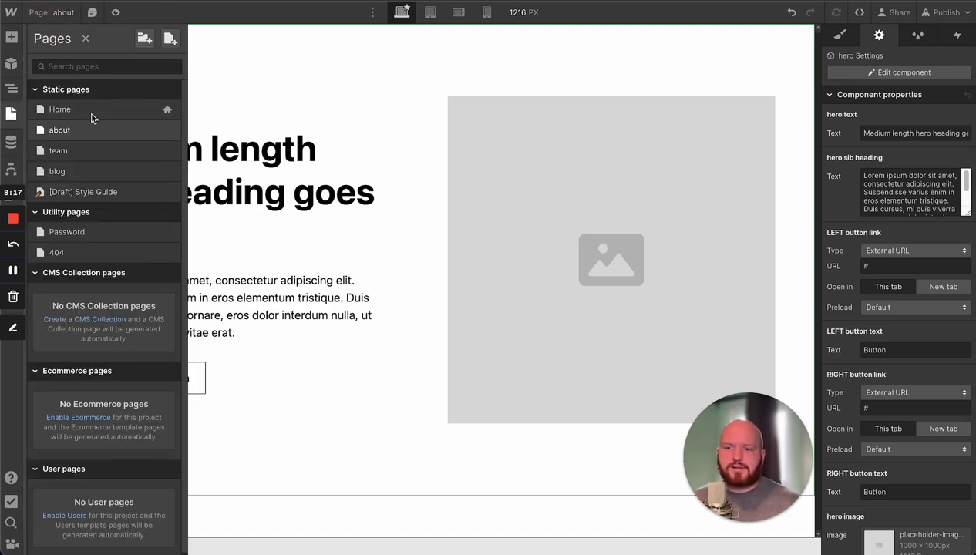
left_click(92, 151)
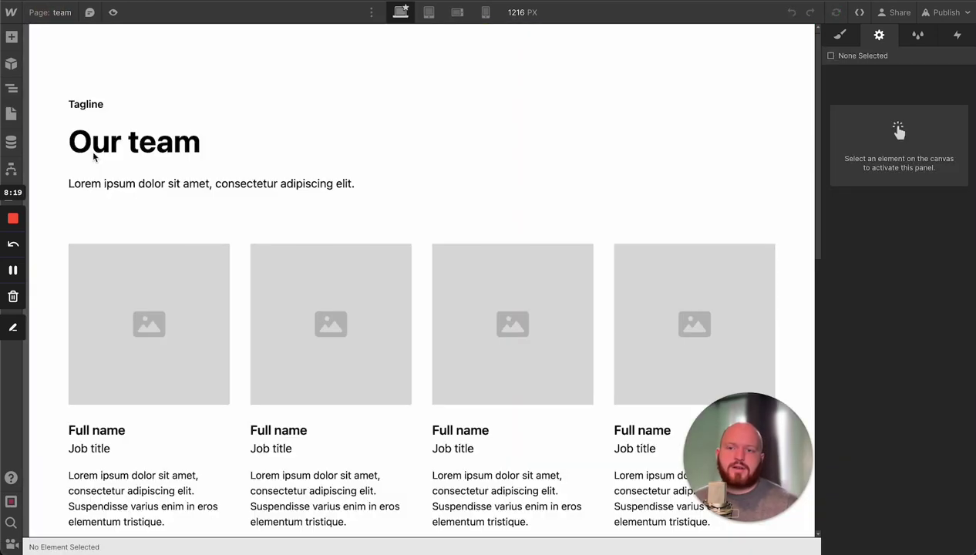
scroll(205, 200, "down", 3)
scroll(205, 200, "up", 3)
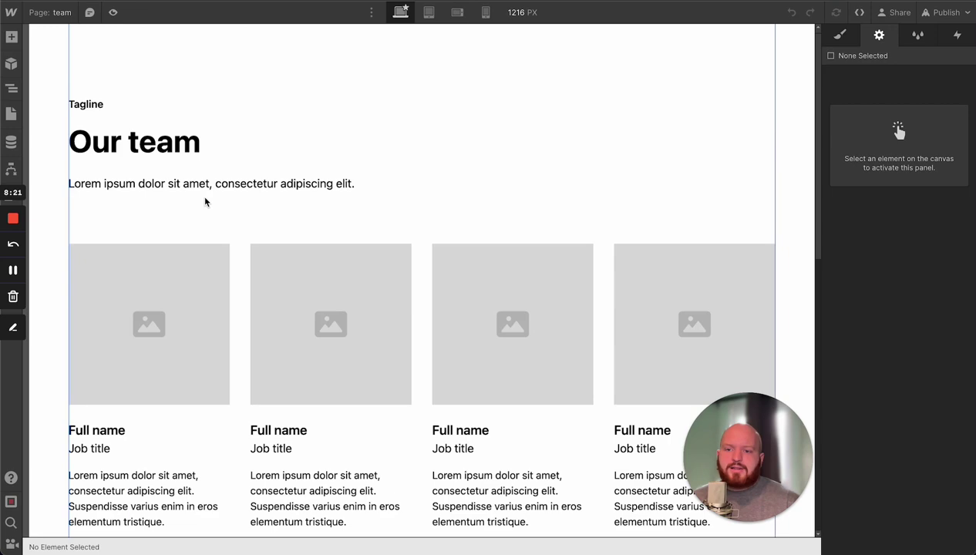
Step: Select the first team member card (team4_item) in the Navigator, then hide the Navigator panel
left_click(134, 274)
key("z")
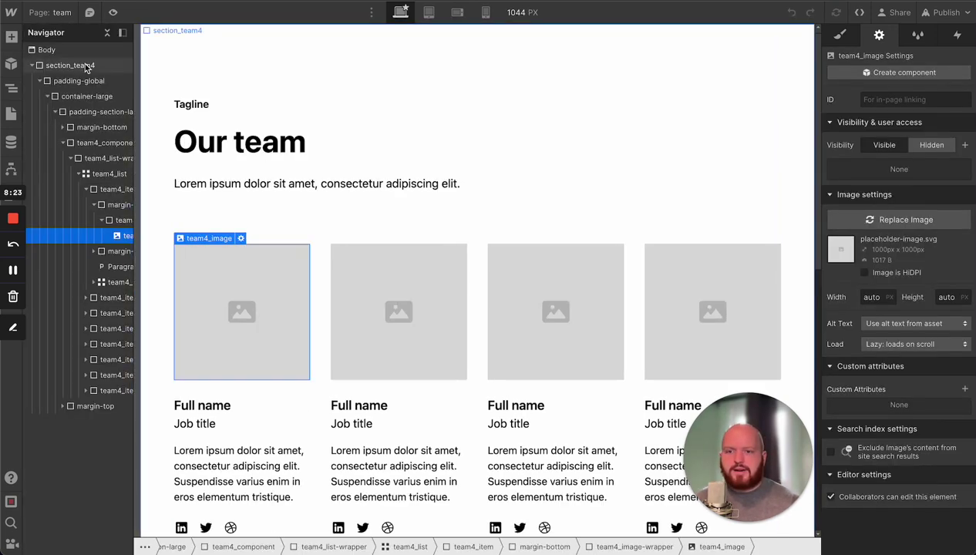
scroll(186, 244, "down", 2)
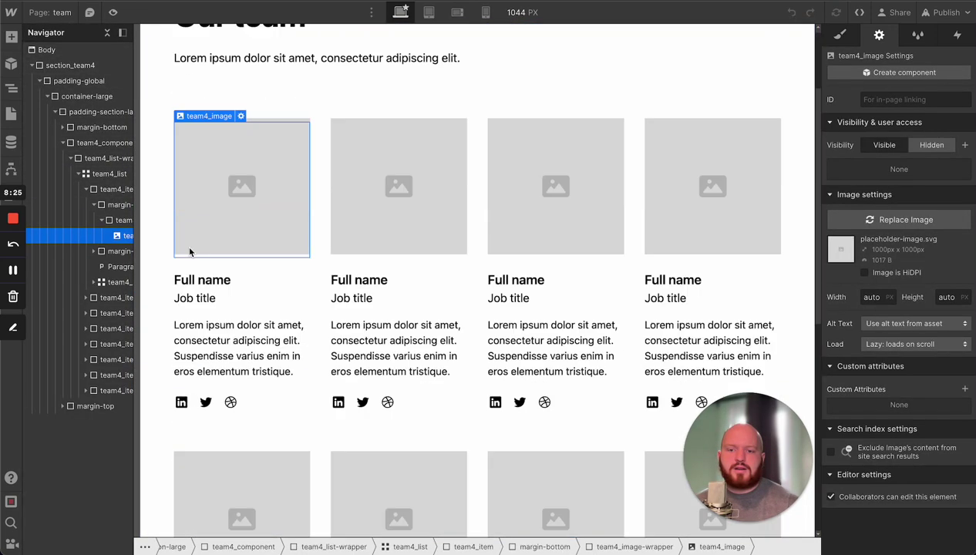
scroll(189, 252, "down", 1)
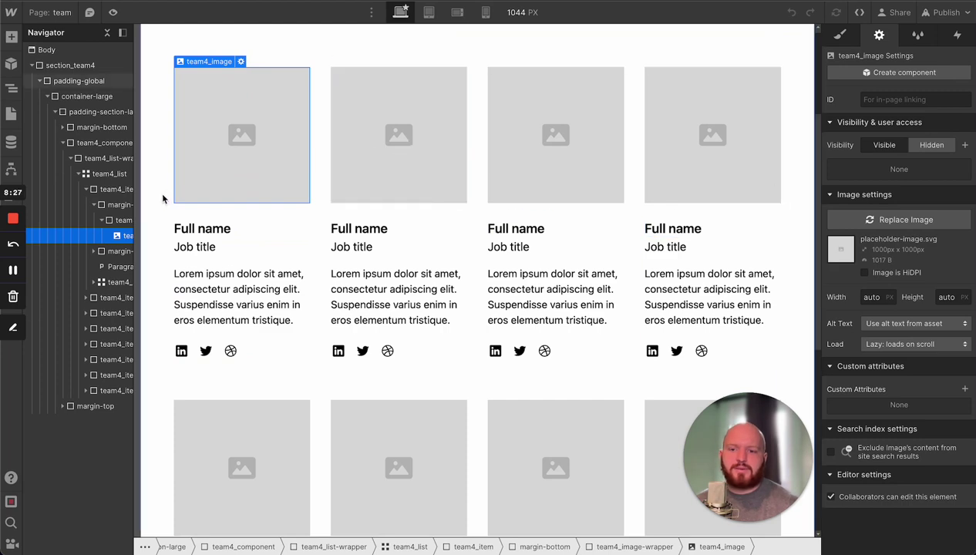
left_click(63, 173)
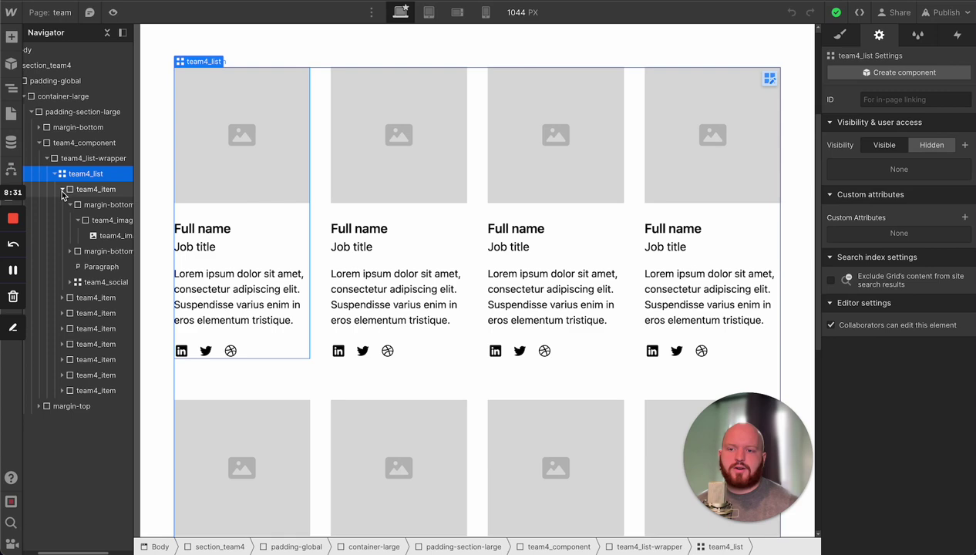
left_click(62, 189)
left_click(84, 195)
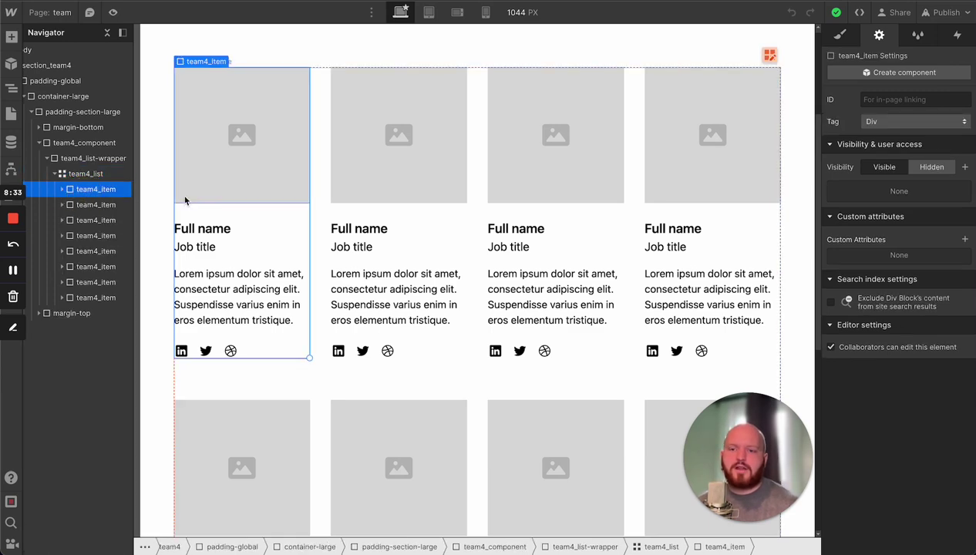
key("z")
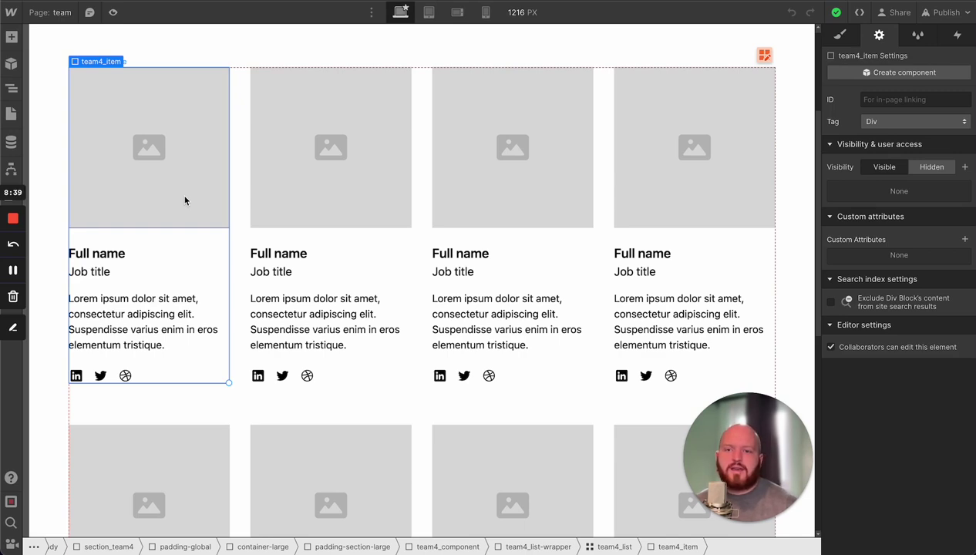
Step: Turn the first team card into a component named 'team member'
left_click(908, 72)
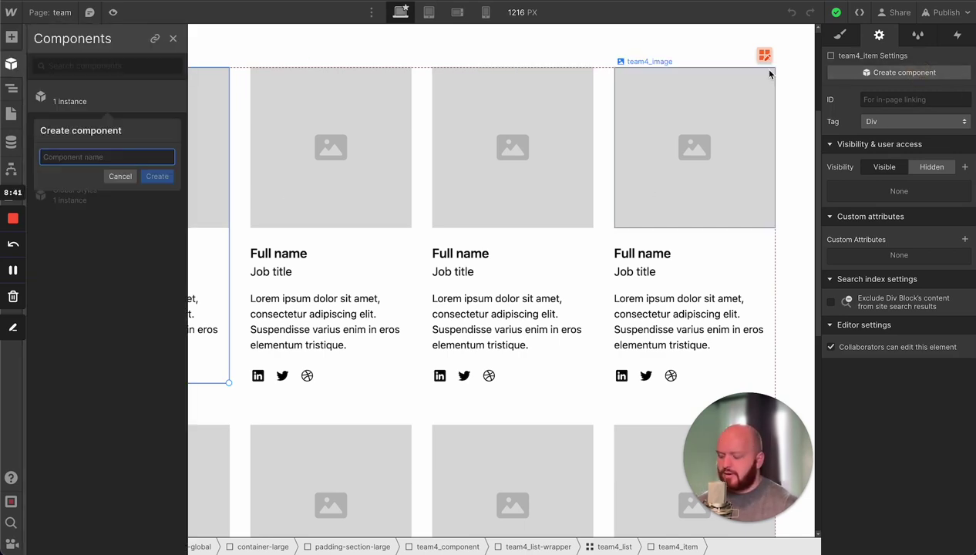
type("team member")
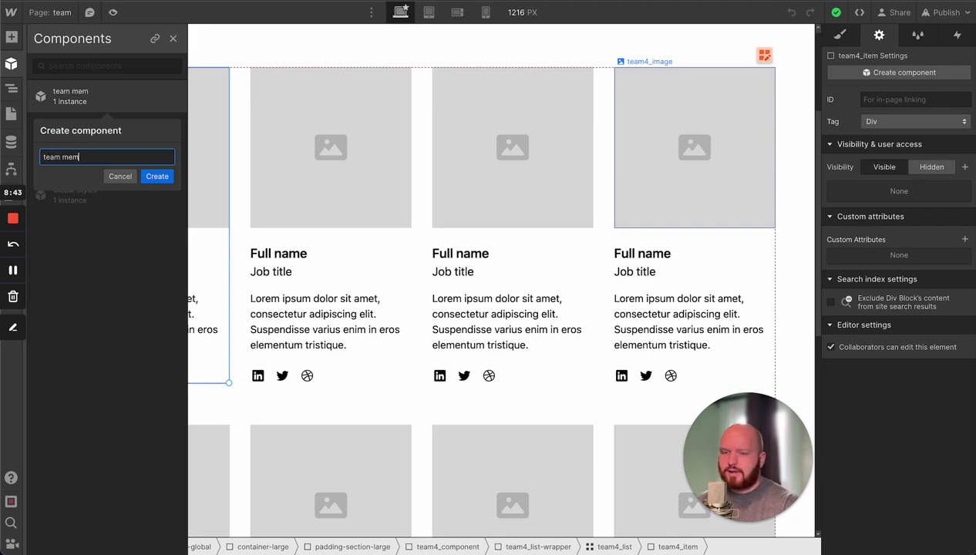
key("Return")
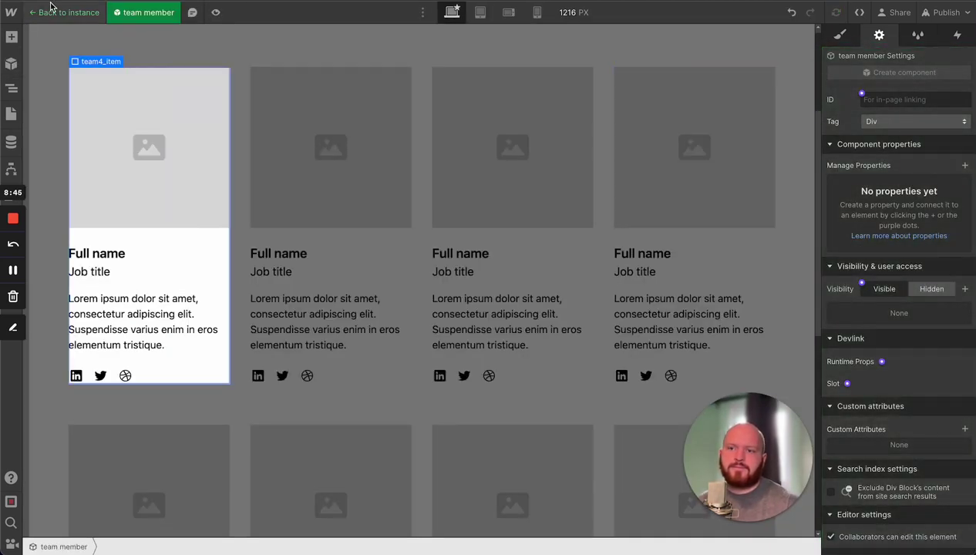
Step: Bind the card's placeholder image to a new image property named 'iamge'
left_click(154, 134)
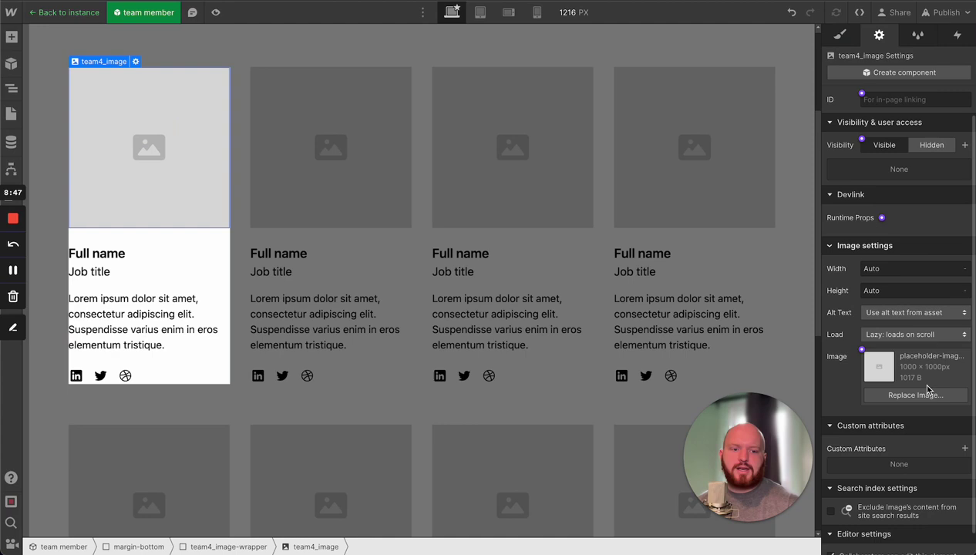
left_click(862, 350)
left_click(844, 369)
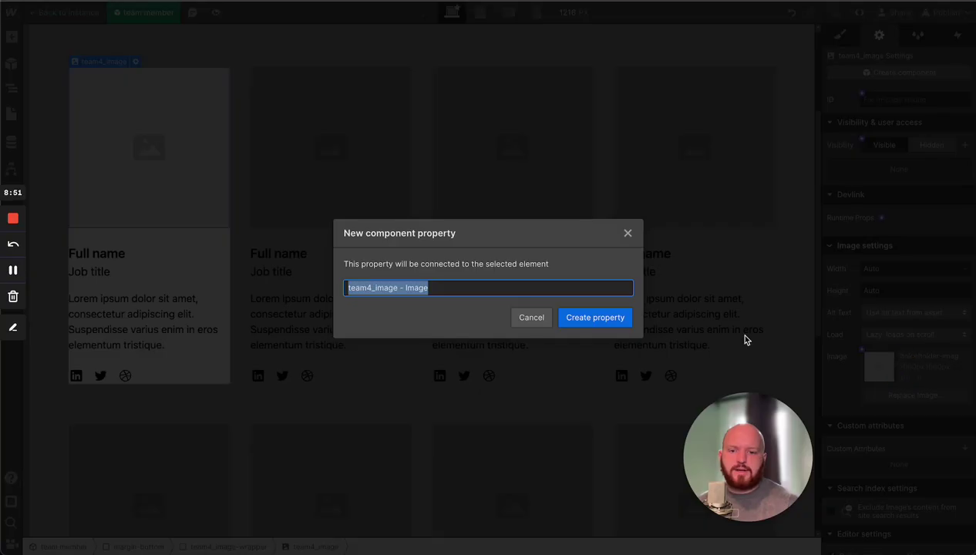
type("iamge")
key("Return")
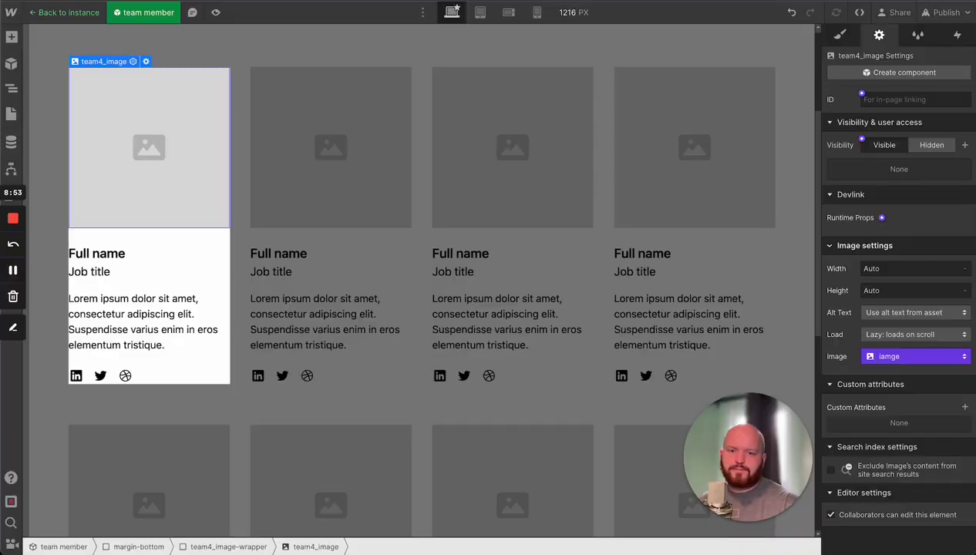
Step: Bind the Full name and Job title texts to new 'name' and 'title' properties
left_click(113, 252)
left_click(862, 279)
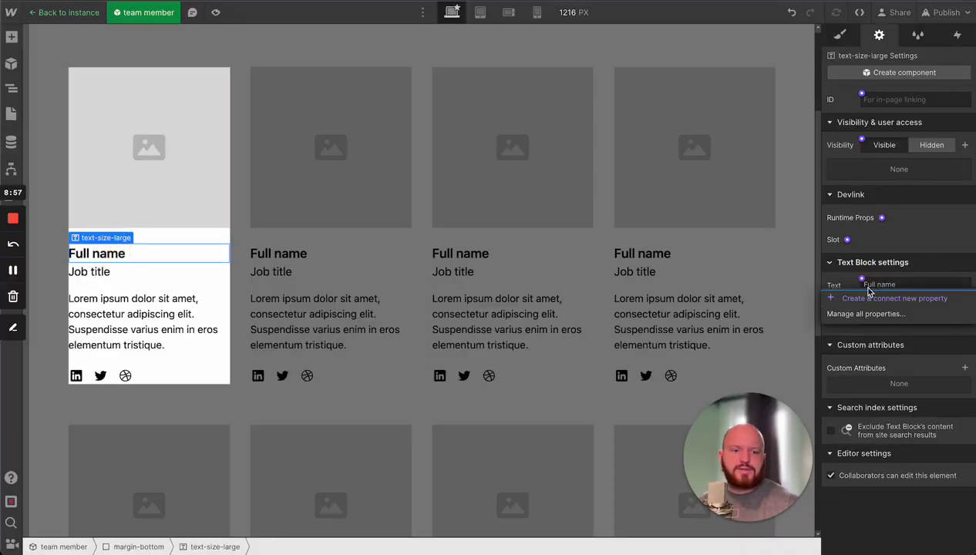
left_click(867, 296)
type("name")
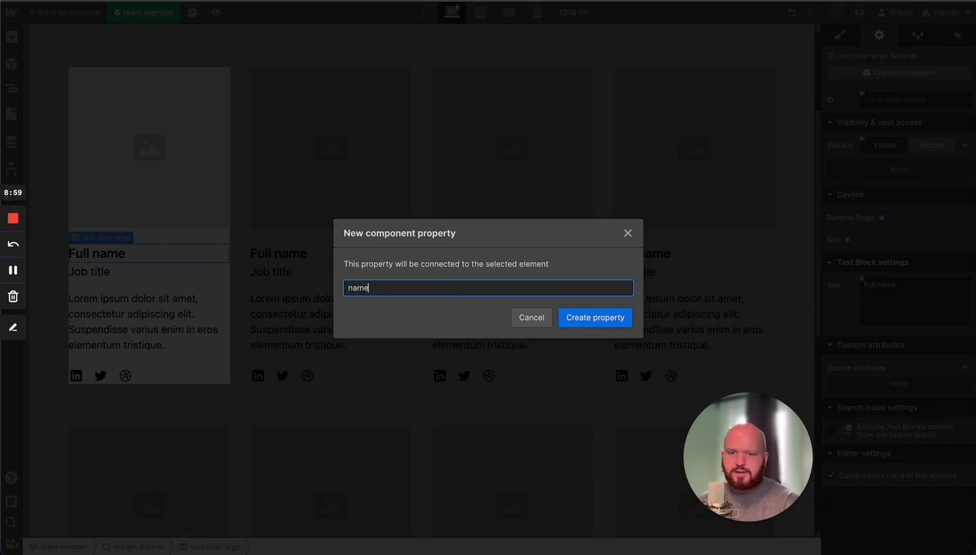
key("Return")
left_click(98, 282)
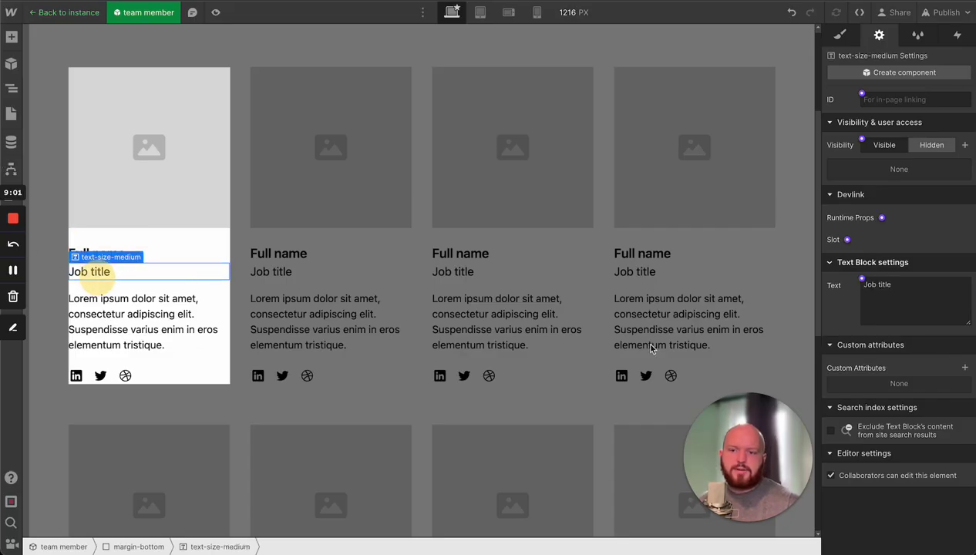
left_click(862, 284)
left_click(863, 299)
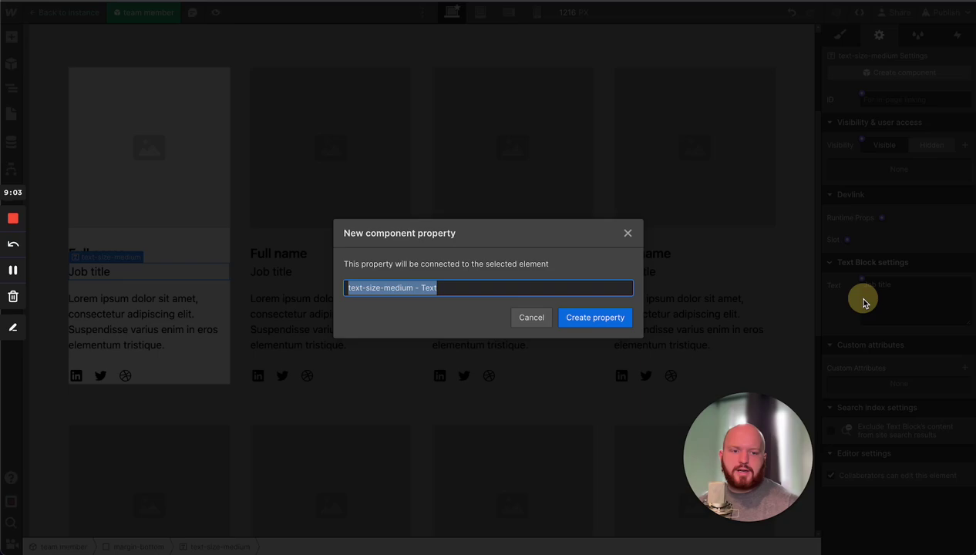
type("title")
key("Return")
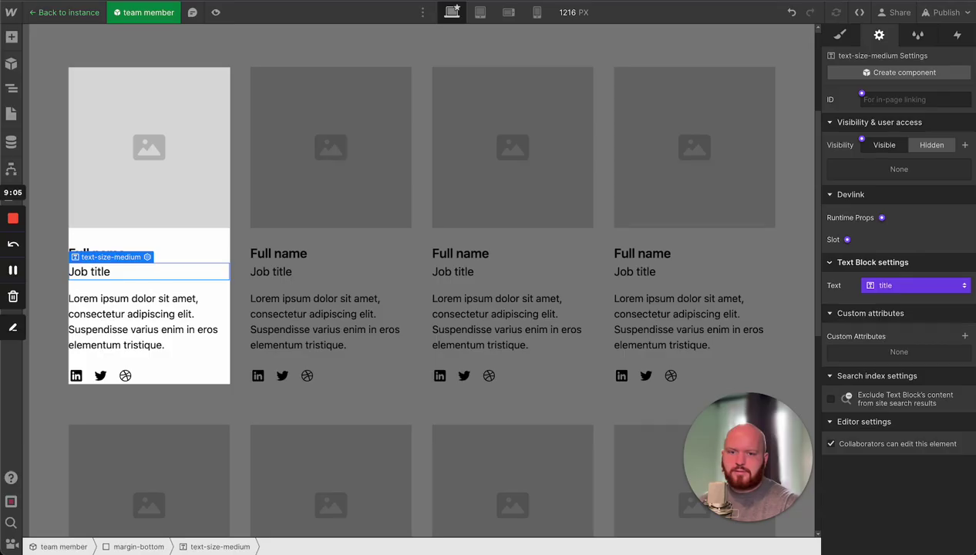
Step: Bind the bio paragraph to a new 'bio' text property
left_click(164, 313)
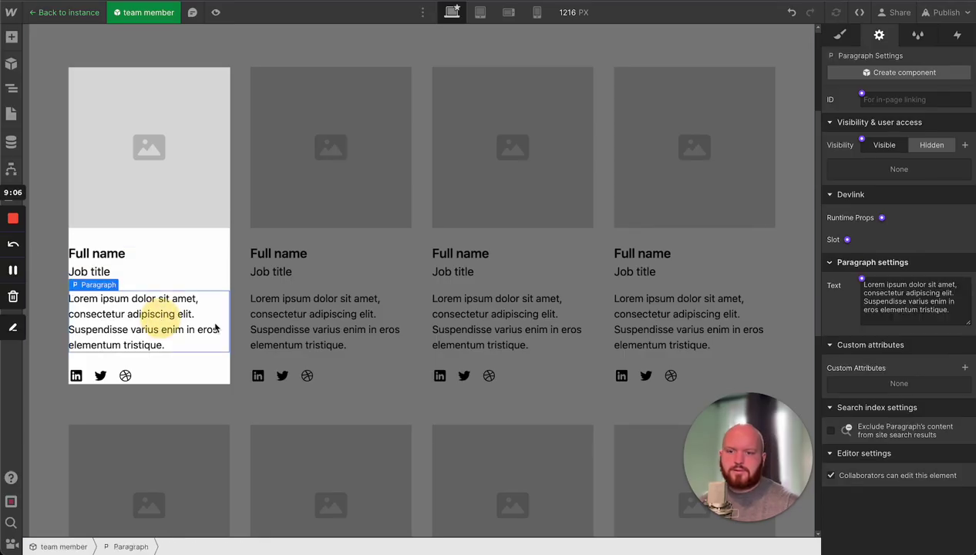
left_click(862, 280)
left_click(855, 298)
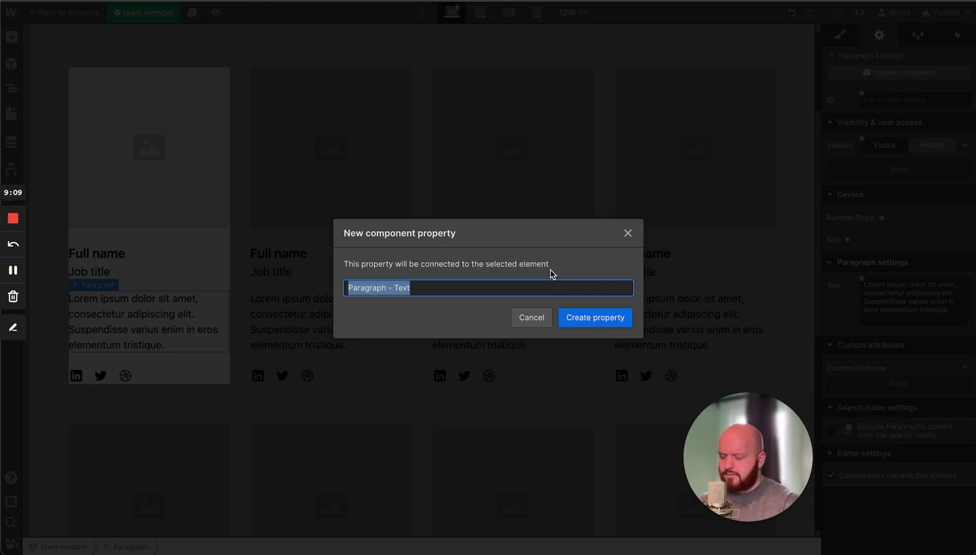
type("bio")
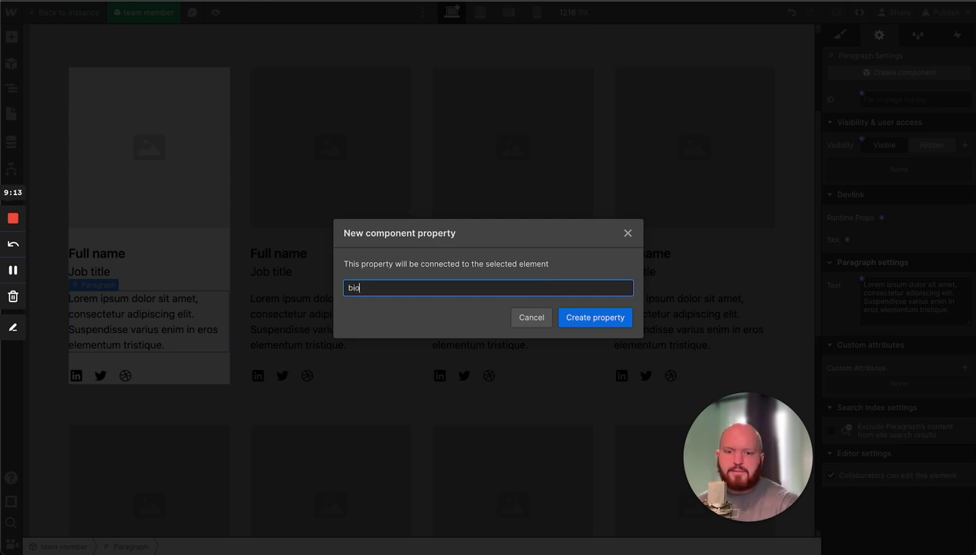
key("Return")
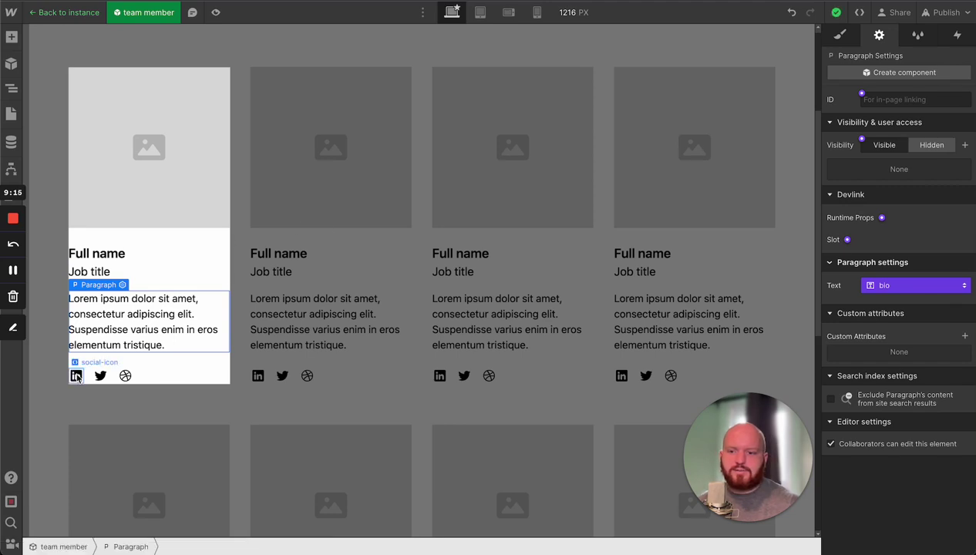
Step: Delete the Dribbble social link from the card, using the Navigator
left_click(76, 377)
key("z")
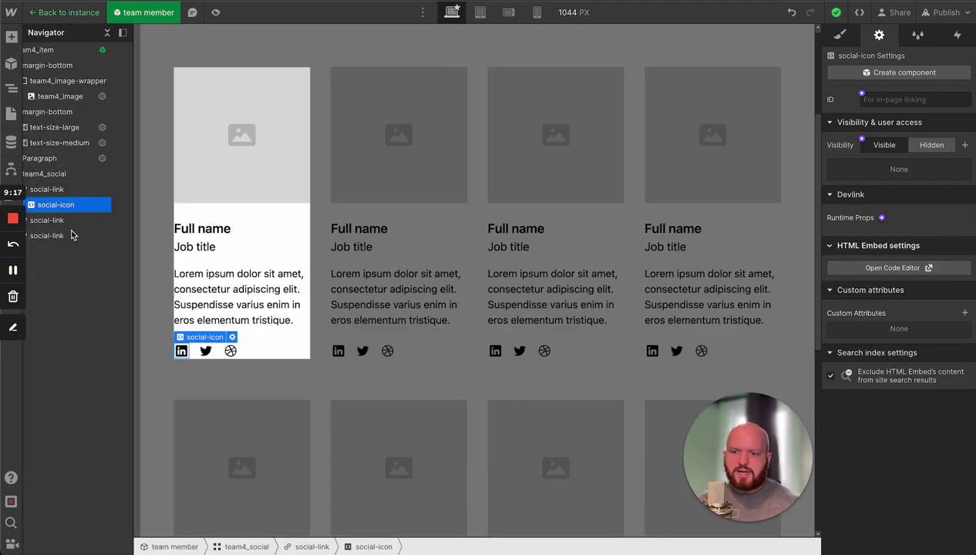
left_click(62, 190)
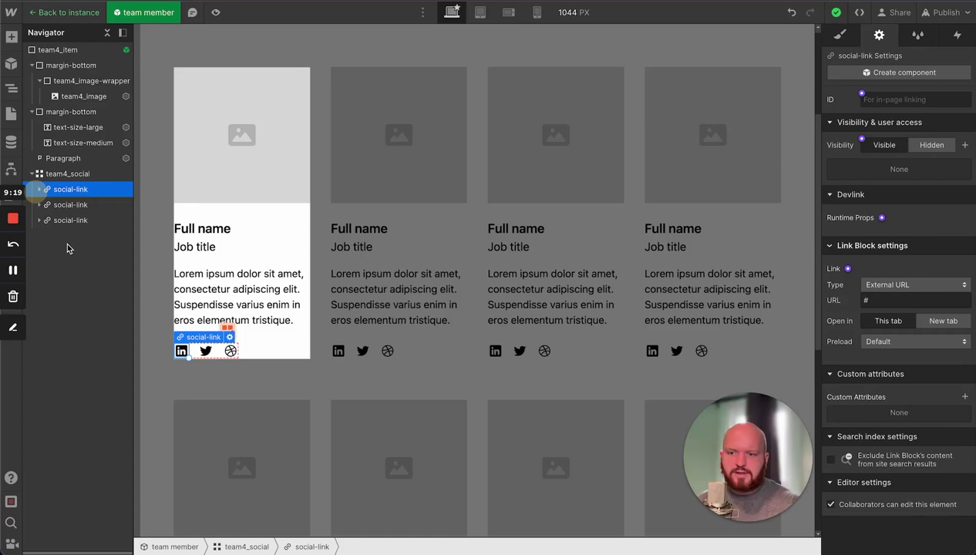
left_click(68, 219)
key("Delete")
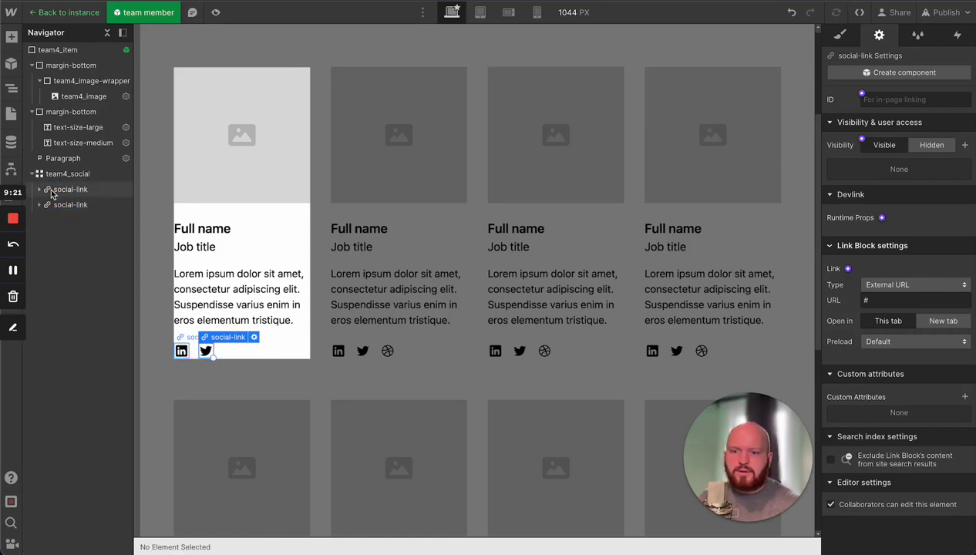
Step: Bind the LinkedIn and Twitter links to new 'linkedin' and 'twitter/x' link properties
left_click(66, 191)
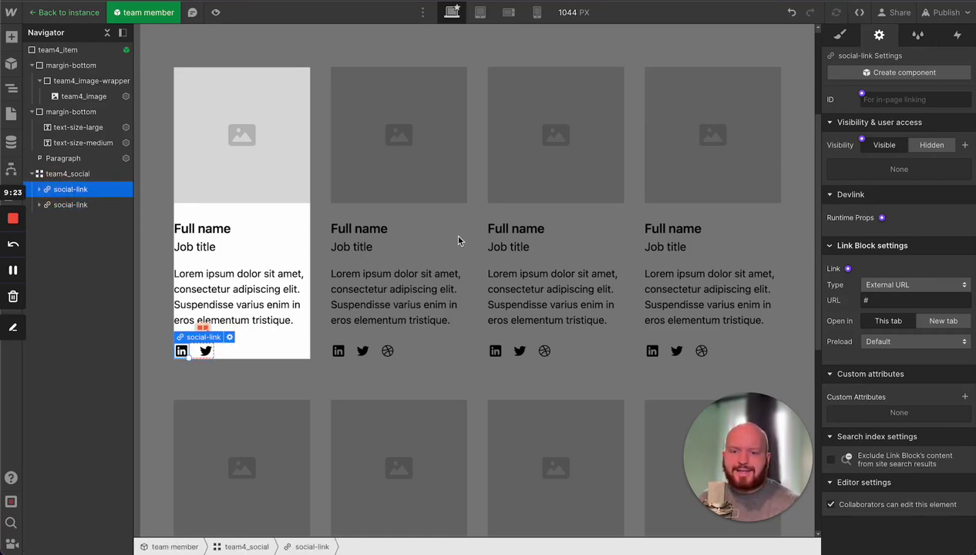
left_click(847, 269)
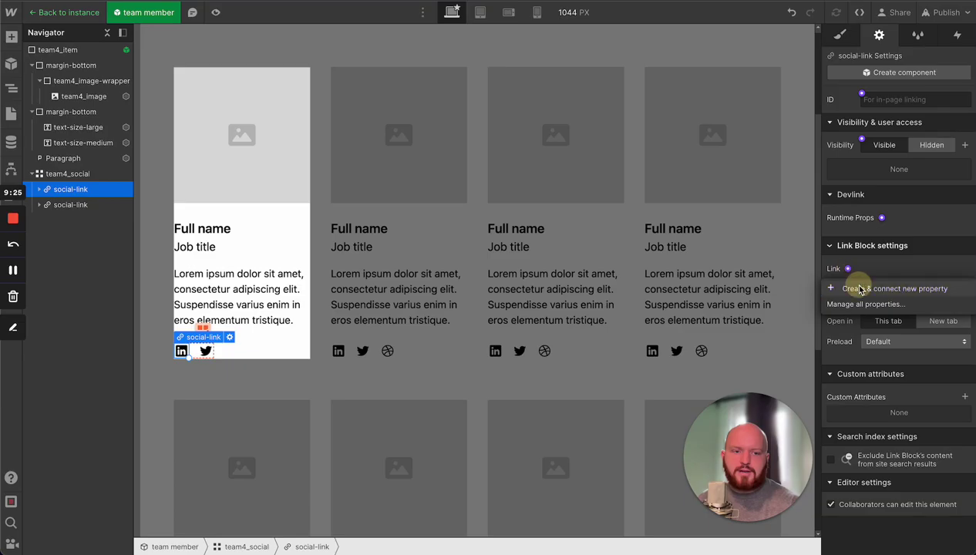
left_click(858, 286)
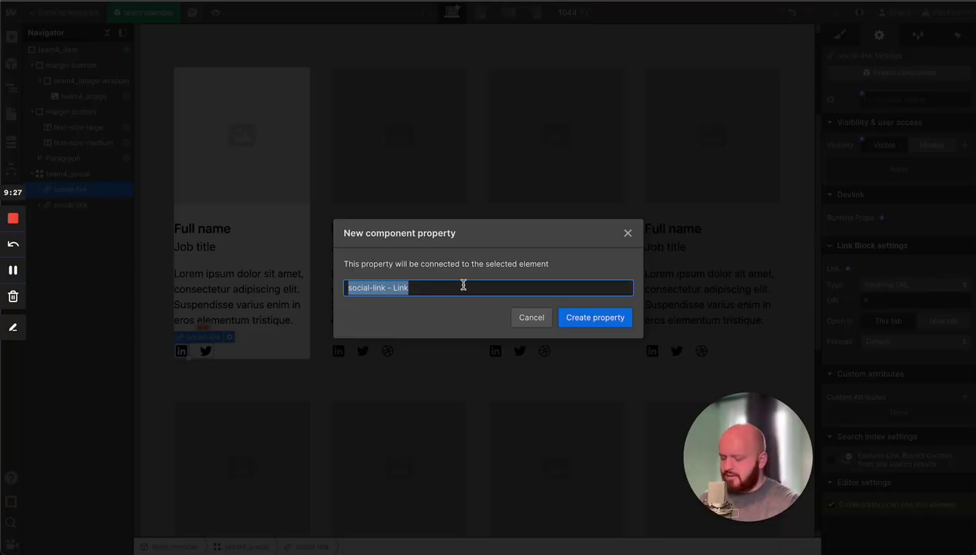
key("BackSpace")
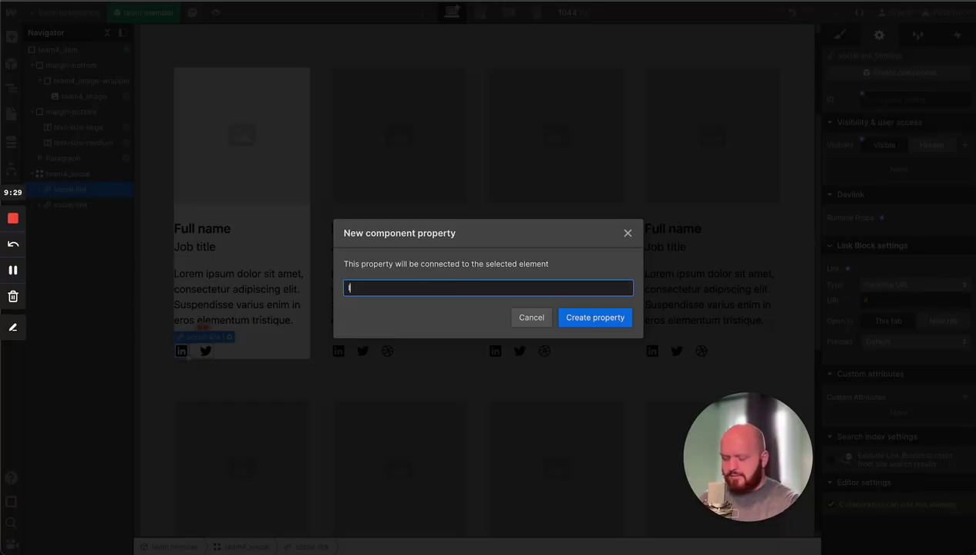
type("linkedin")
key("Return")
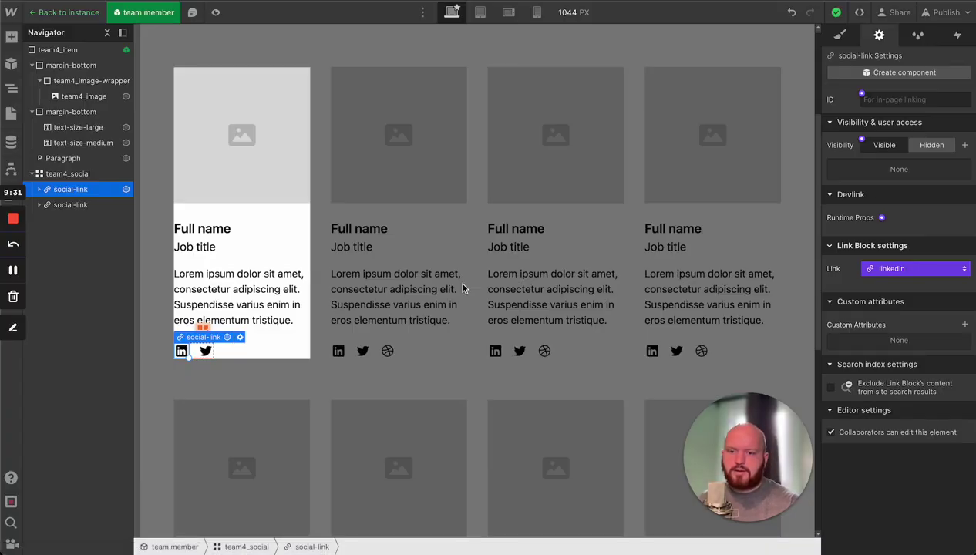
left_click(55, 205)
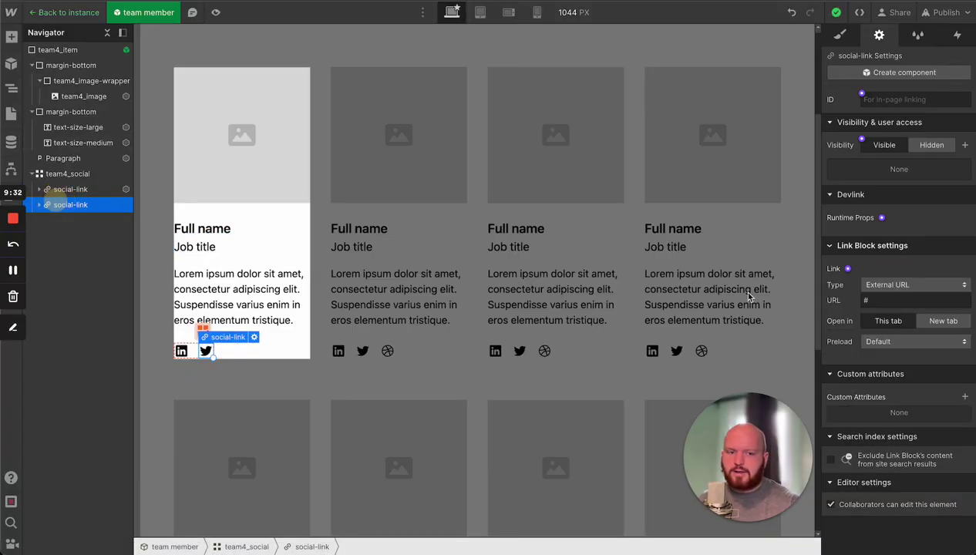
left_click(847, 269)
left_click(852, 289)
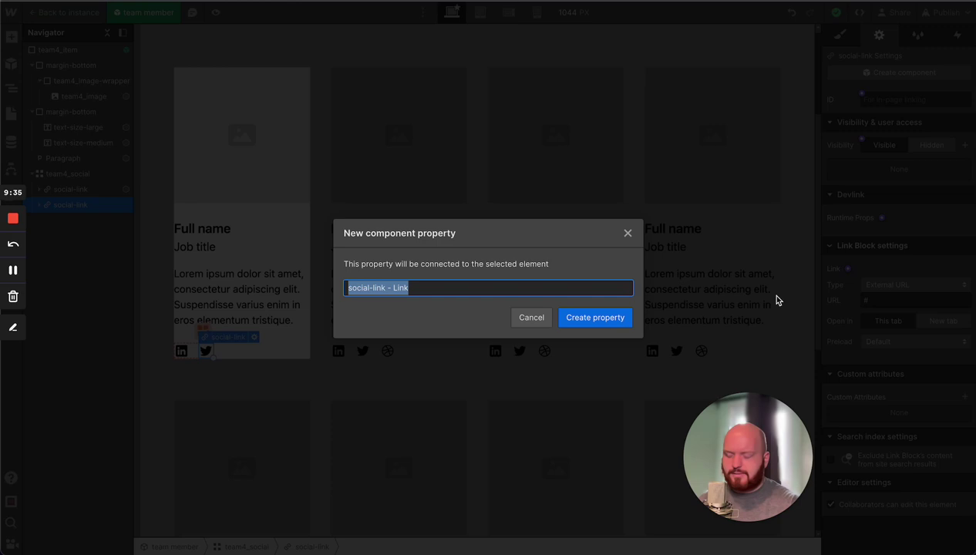
type("twitter/x")
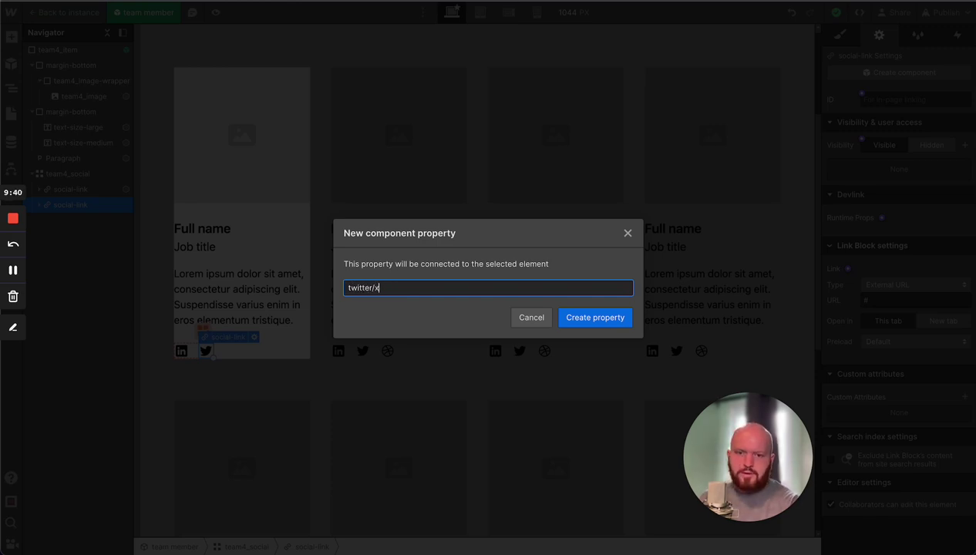
key("Return")
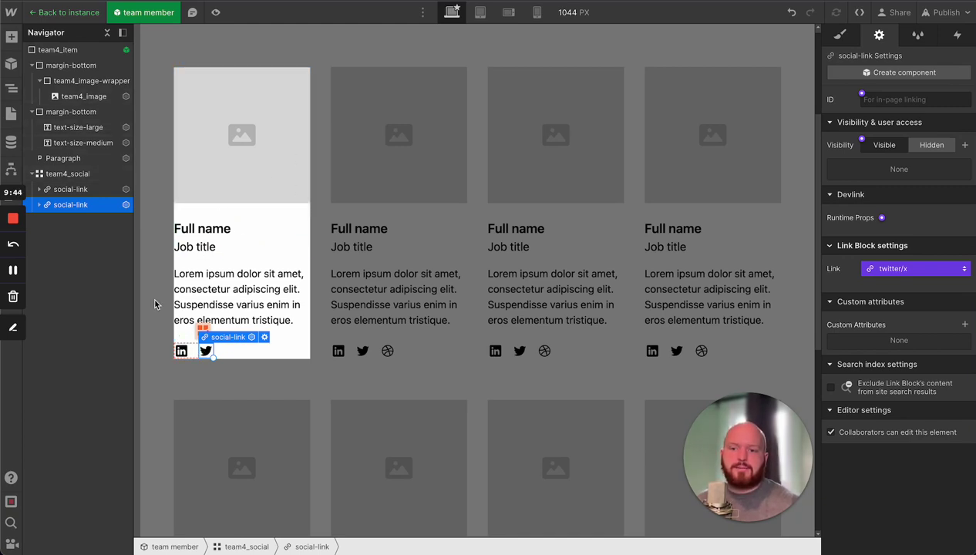
Step: Verify the bound properties on the LinkedIn link, bio, job title, full name and image
left_click(89, 191)
left_click(187, 275)
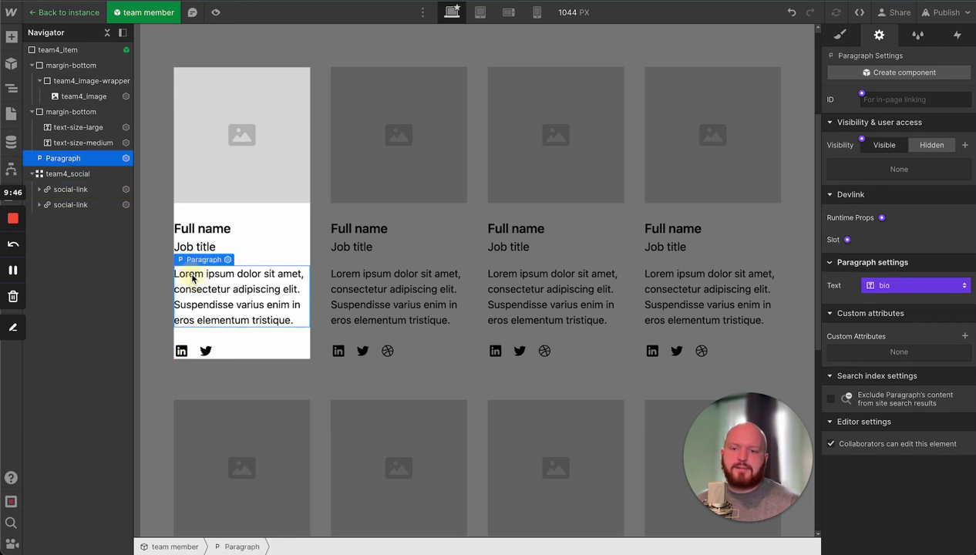
left_click(202, 247)
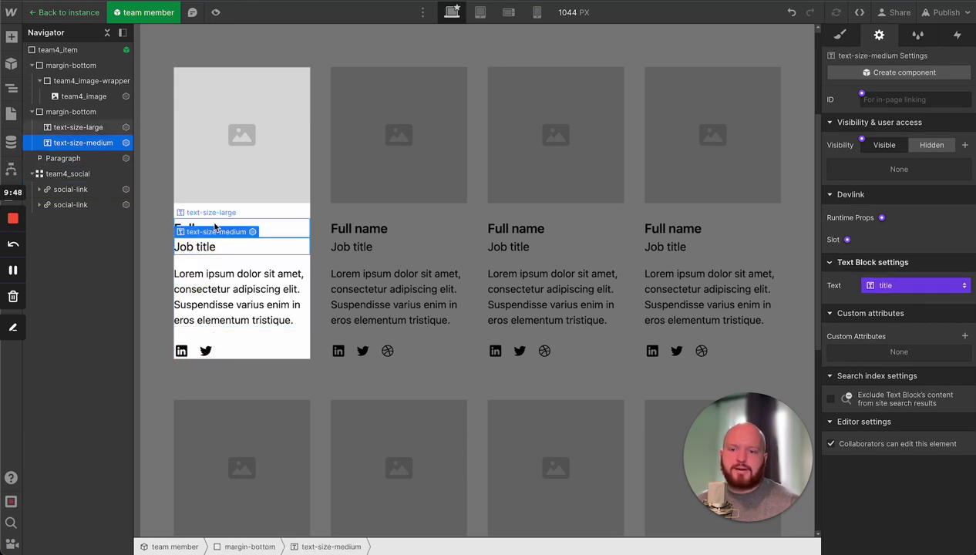
left_click(206, 229)
left_click(224, 145)
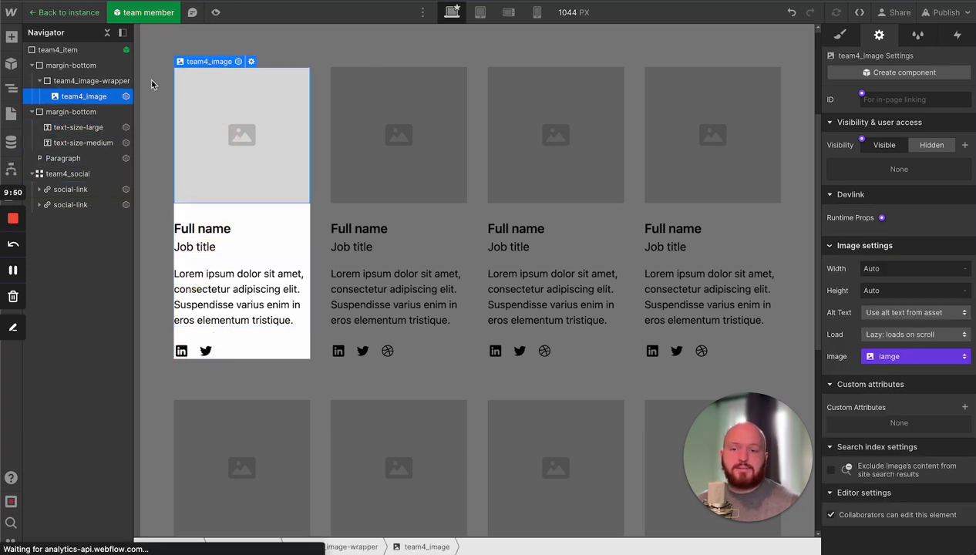
Step: Back on the instance, replace the placeholder image with webclip.png from Assets
left_click(68, 12)
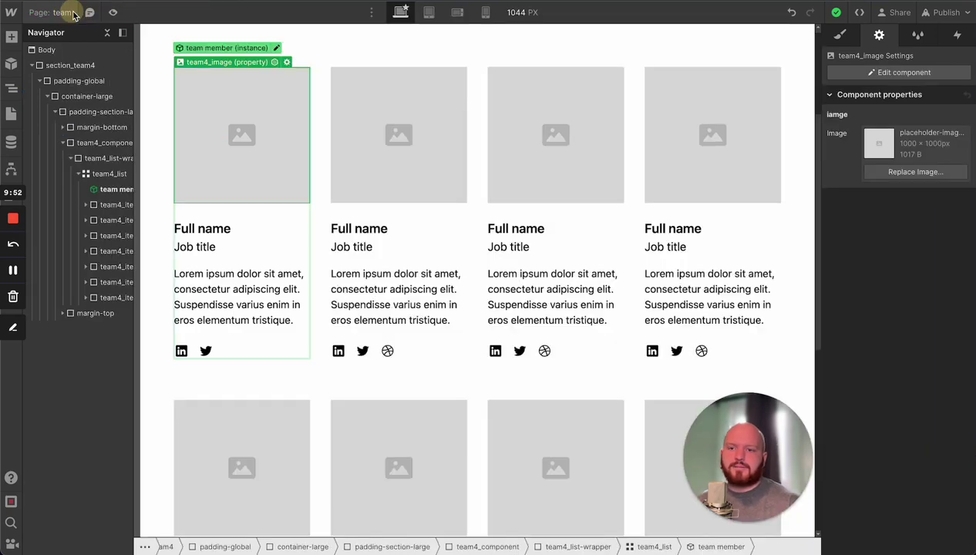
left_click(926, 172)
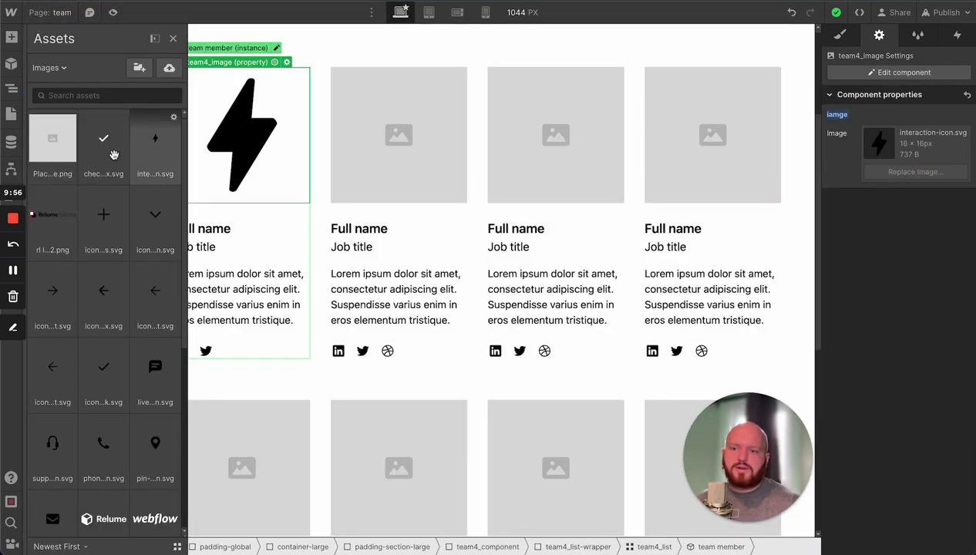
scroll(74, 236, "down", 5)
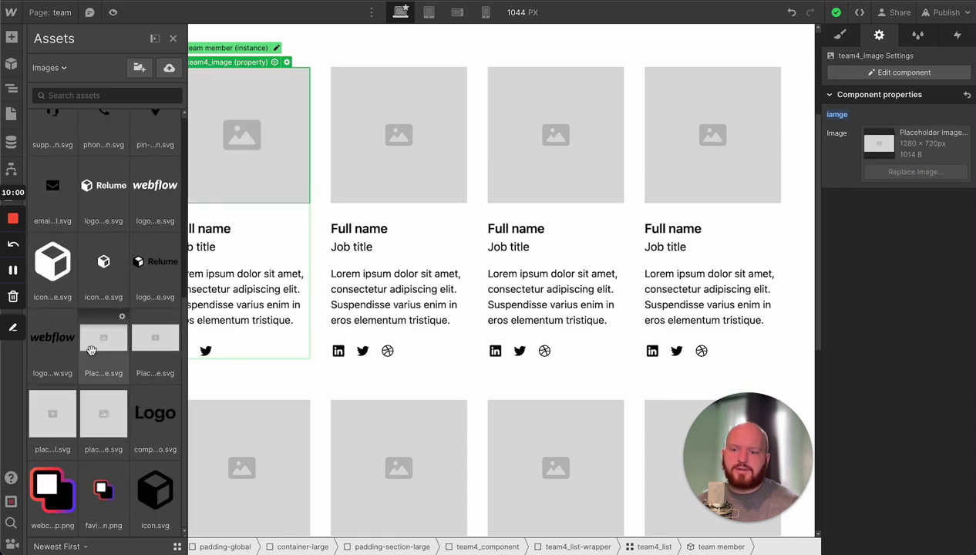
left_click(46, 485)
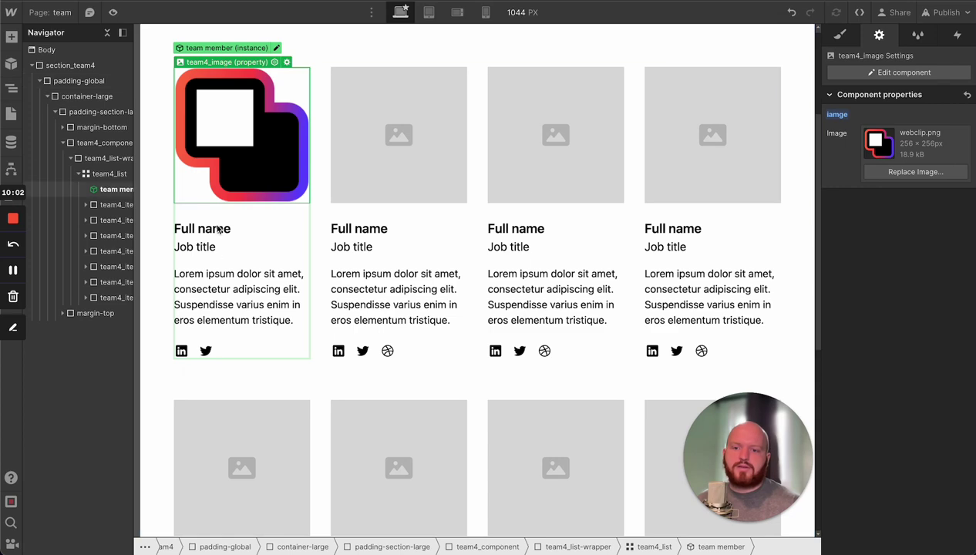
Step: Replace the Full name heading with the member's full name and set the title to 'Owner'
left_click(219, 228)
left_click(219, 228)
double_click(217, 228)
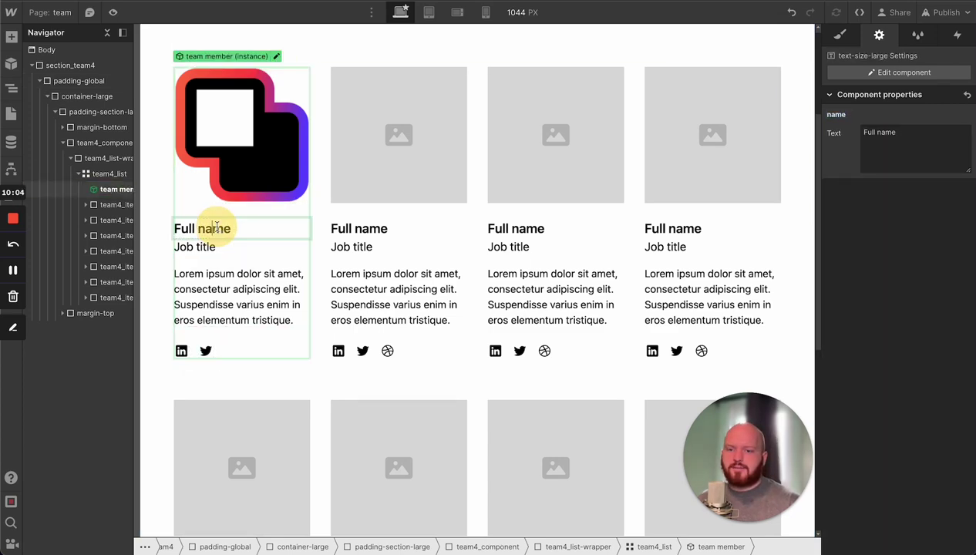
double_click(217, 228)
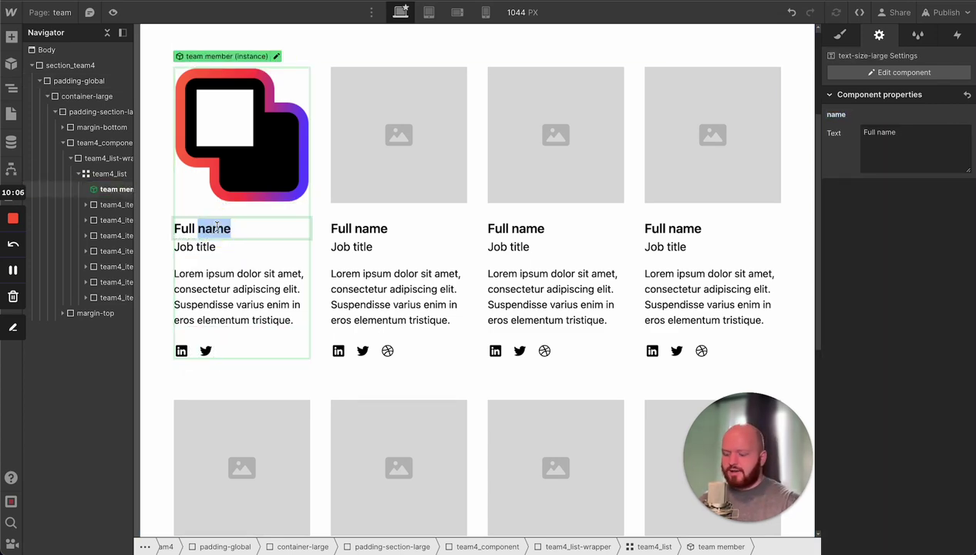
key("BackSpace")
key("BackSpace")
key("BackSpace")
key("BackSpace")
key("BackSpace")
key("BackSpace")
type("Jo")
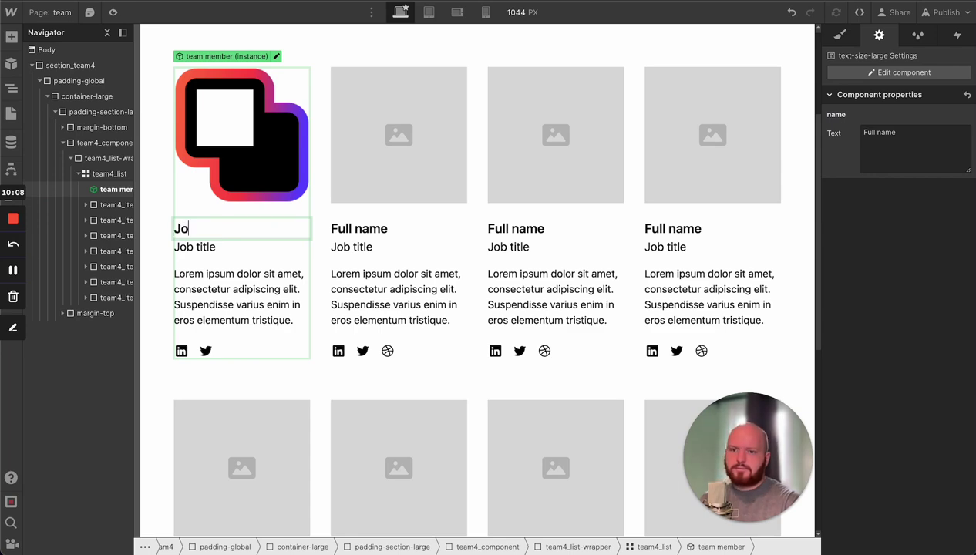
type("hn SMith")
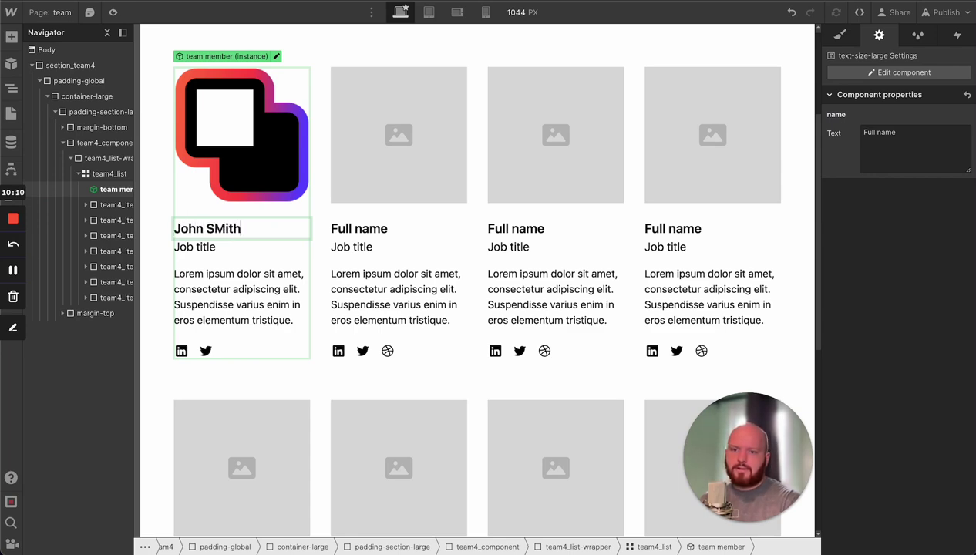
key("BackSpace")
key("BackSpace")
key("BackSpace")
key("BackSpace")
type("mith")
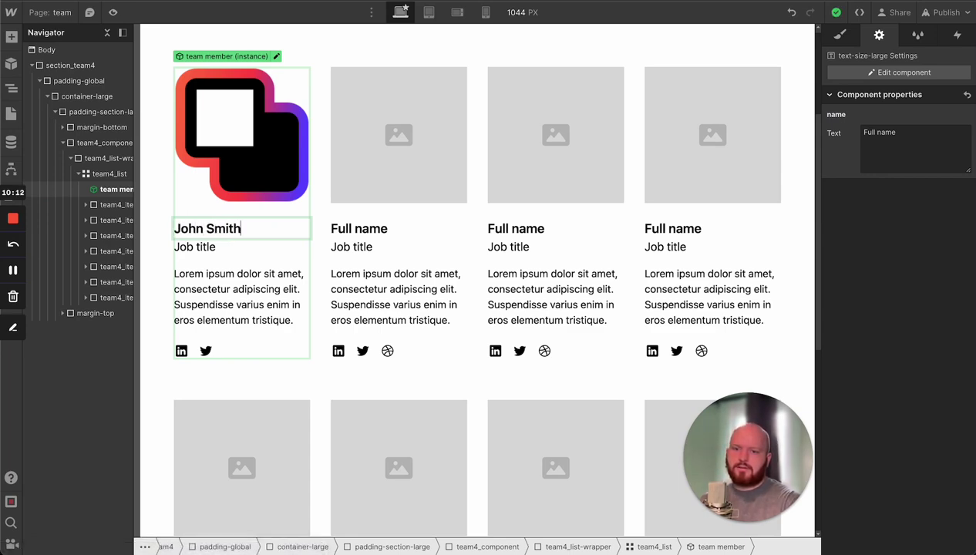
left_click(205, 248)
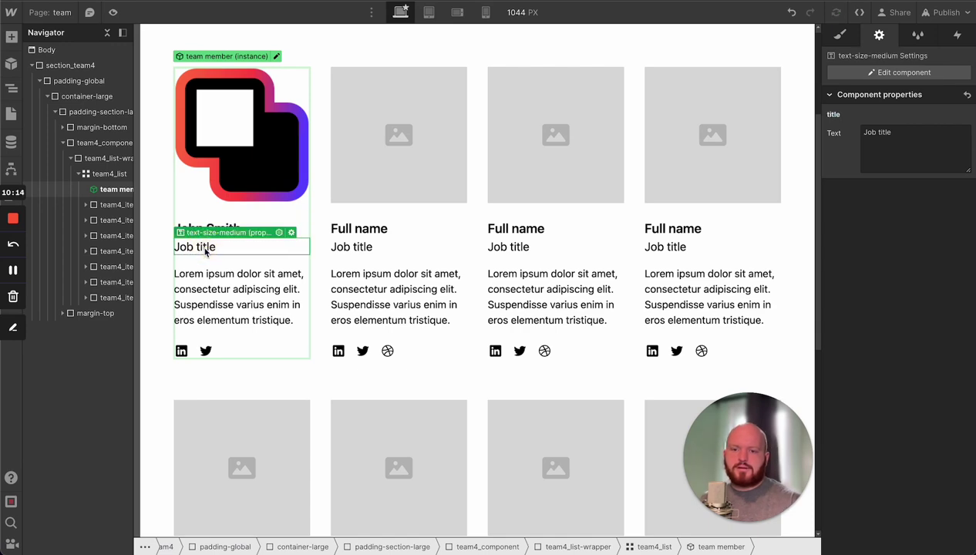
left_click(929, 155)
type("Owner")
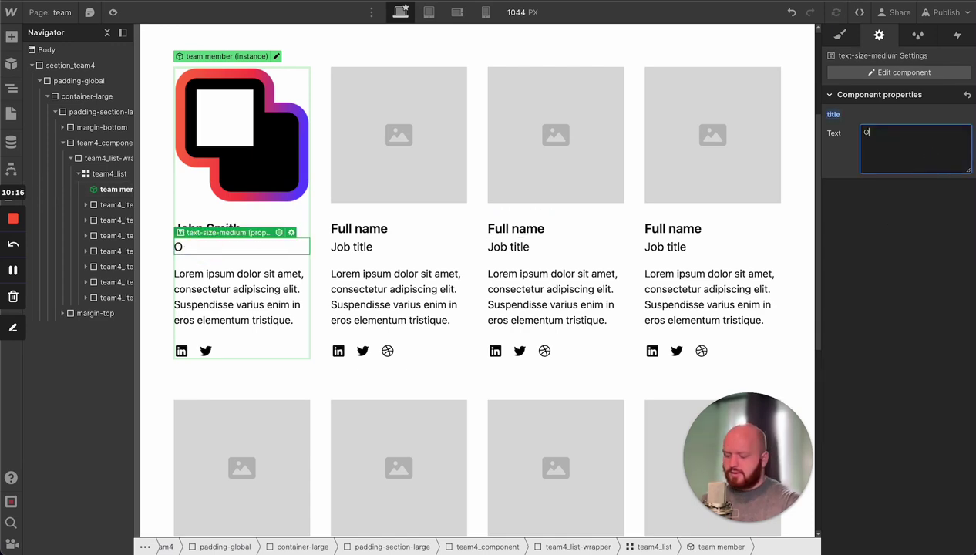
Step: Set the bio to 'He likes coffee and going to the park on the weekend with his dog'
left_click(242, 285)
left_click(247, 306)
left_click(908, 141)
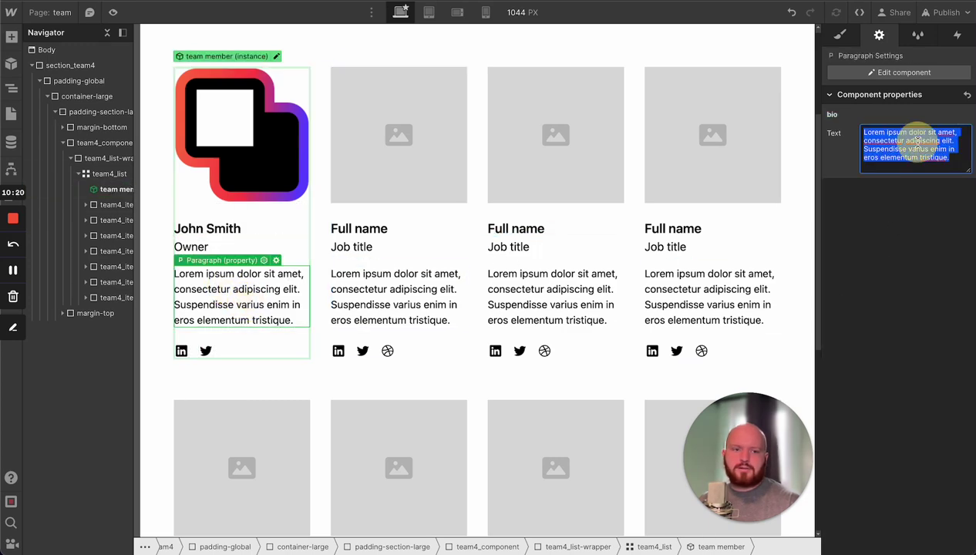
type("He li")
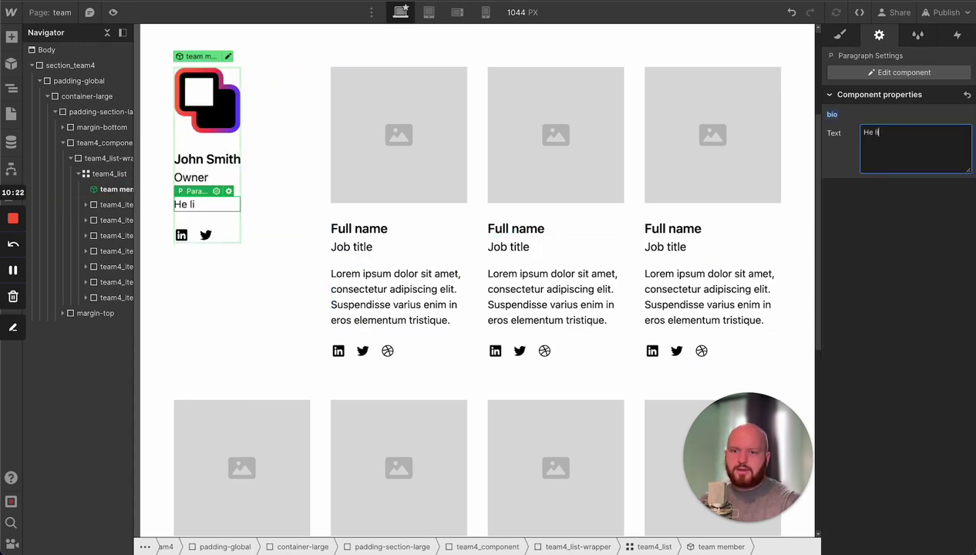
type("kes coffee ")
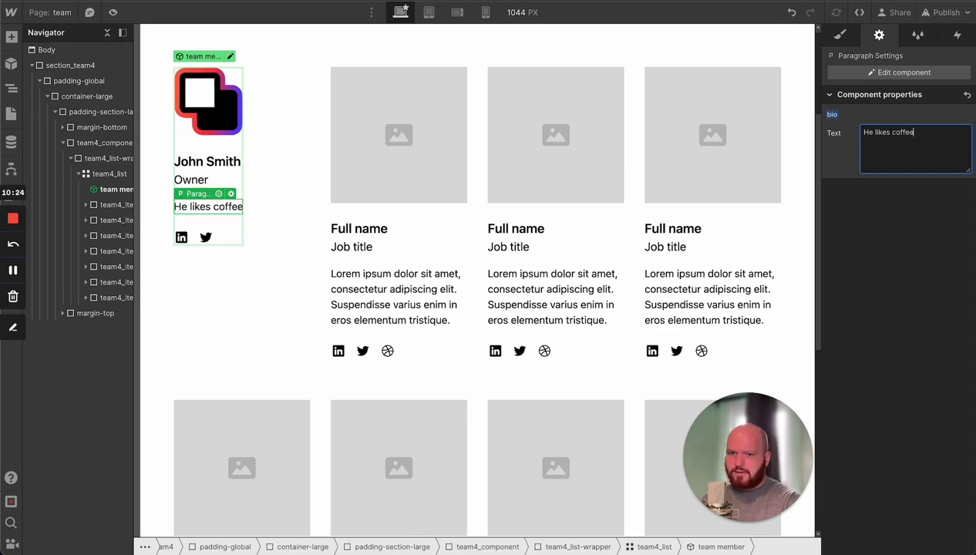
type("and p")
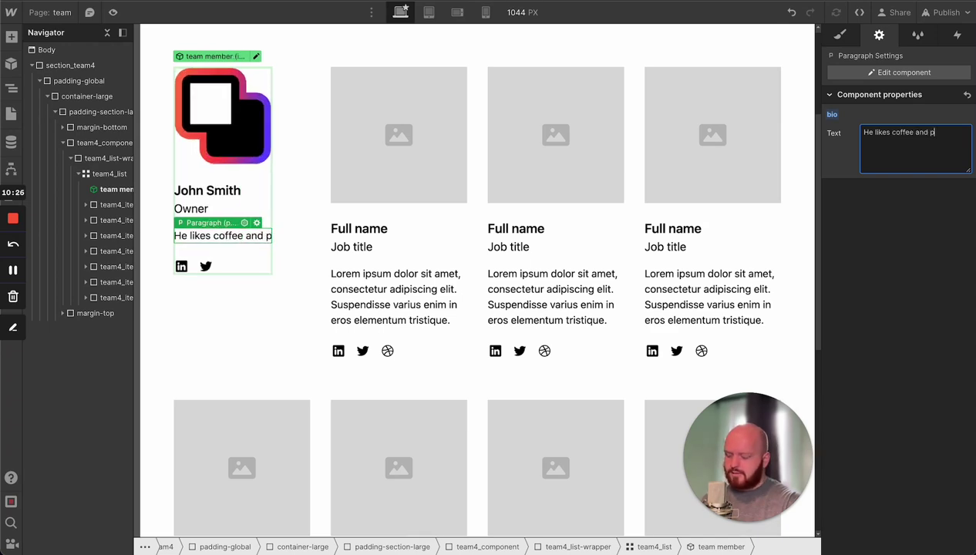
key("BackSpace")
type("going to the ")
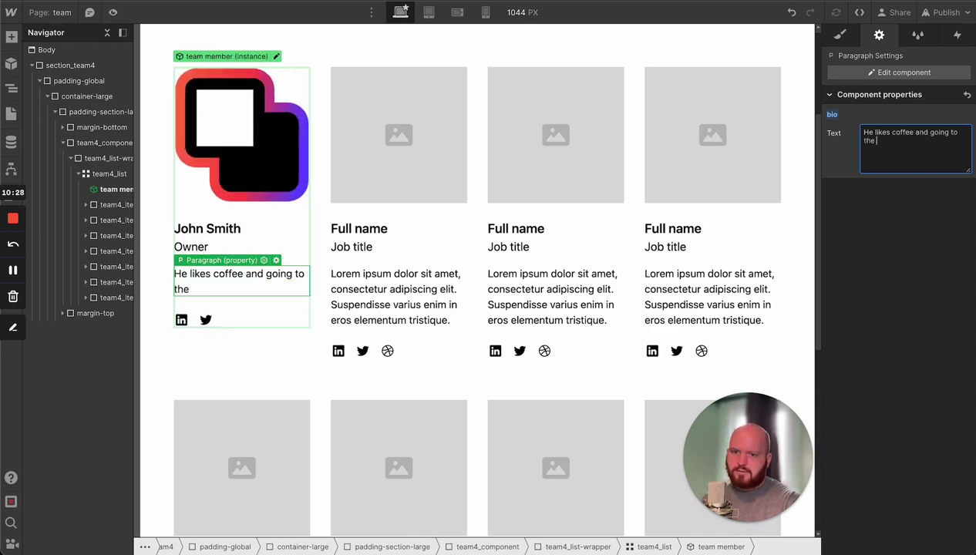
type("park on the")
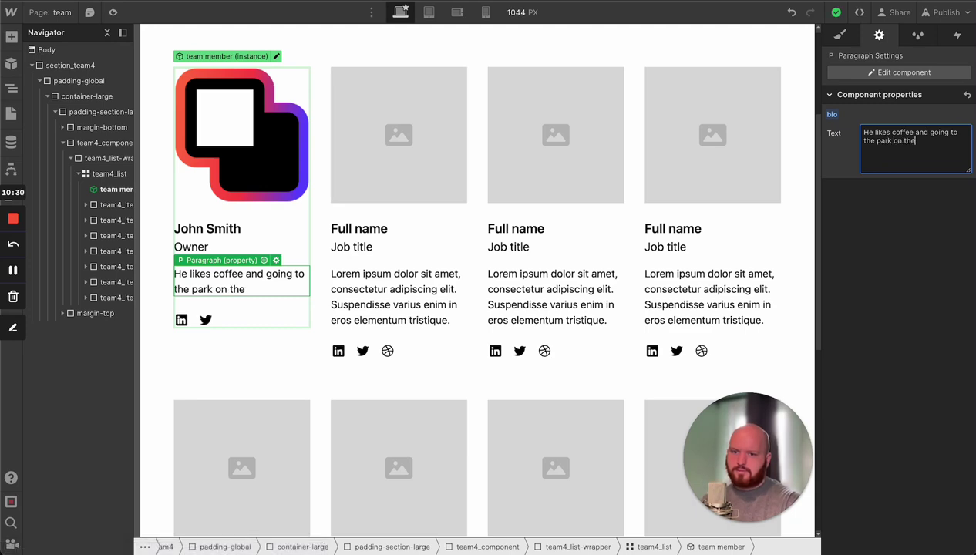
type(" weekend")
key("BackSpace")
key("BackSpace")
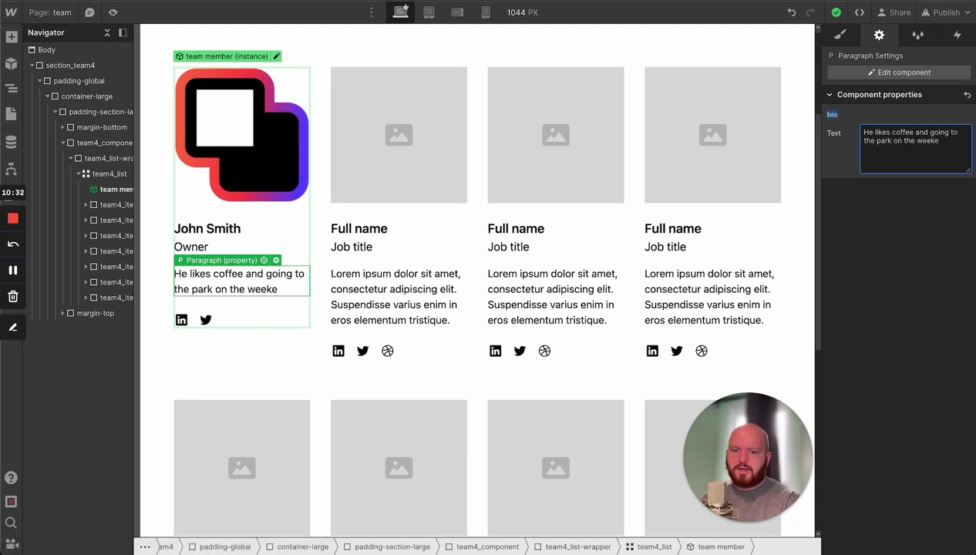
type("nd with his")
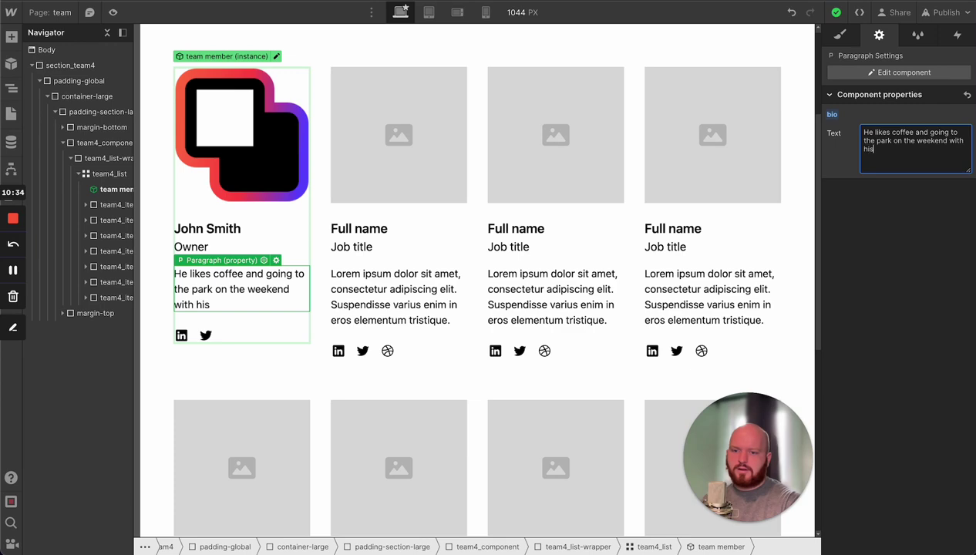
type(" fog")
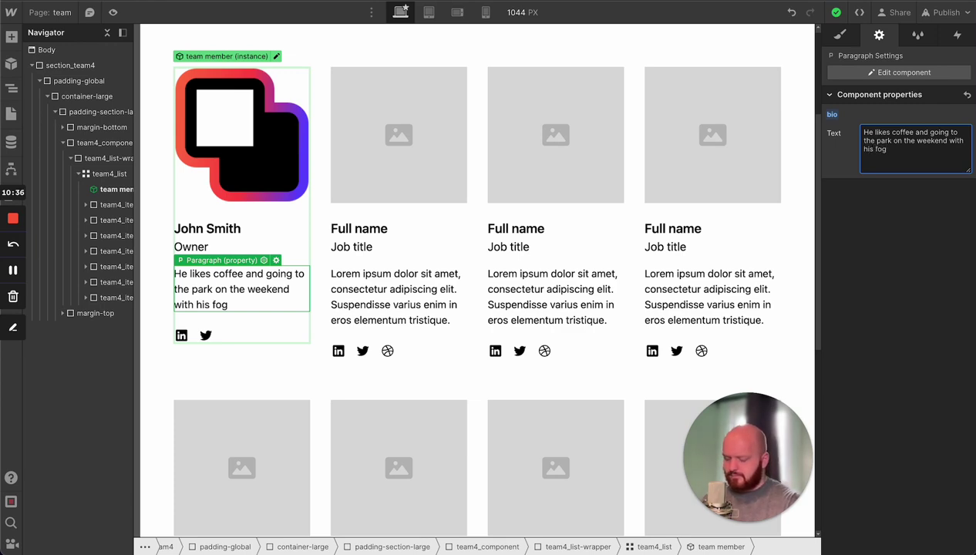
key("BackSpace")
key("BackSpace")
key("BackSpace")
type("dog.")
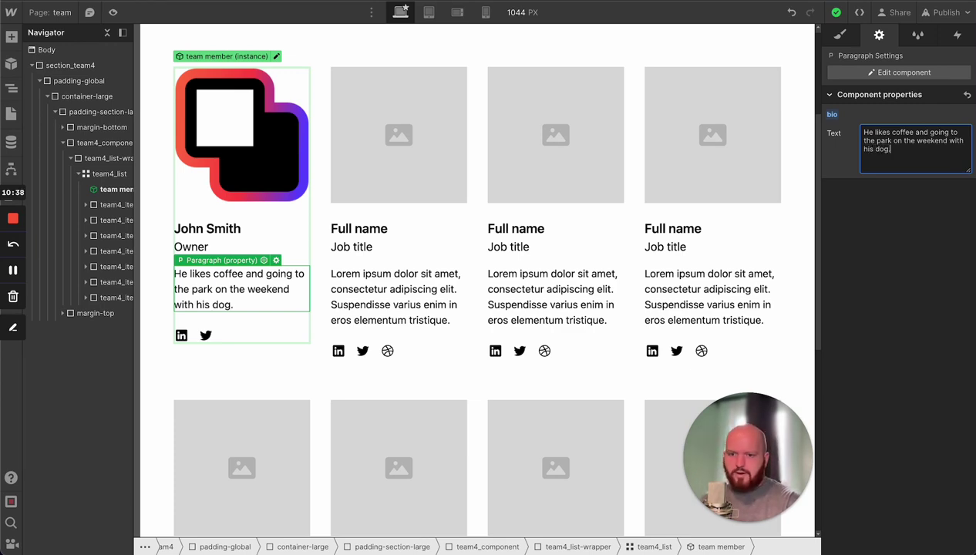
Step: Delete the leftover placeholder grid items and fill the grid with duplicates of the team member card
left_click(187, 337)
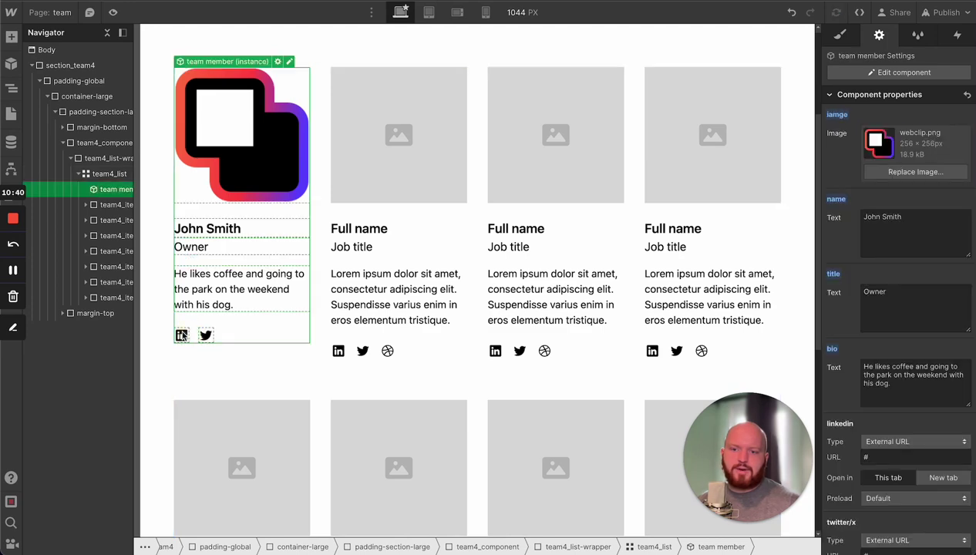
scroll(894, 283, "down", 1)
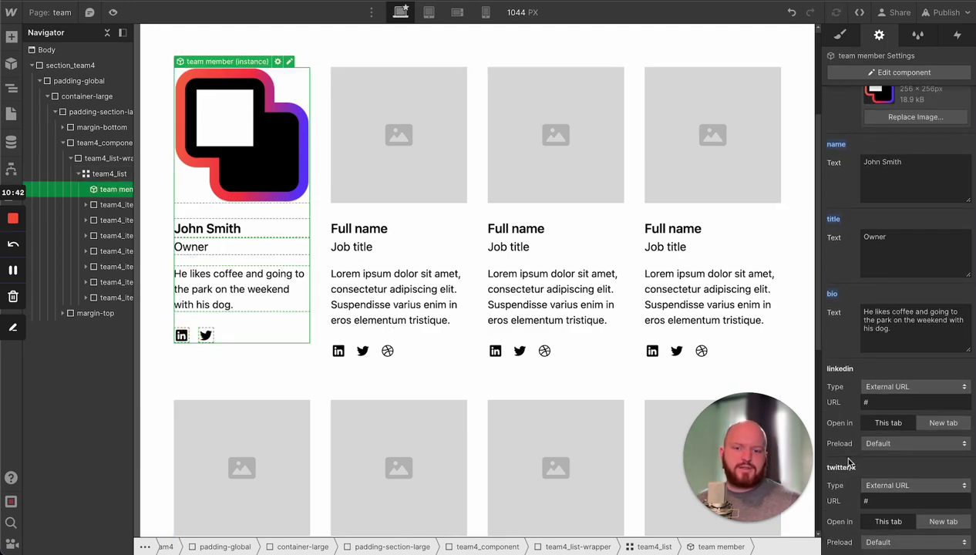
left_click(207, 337)
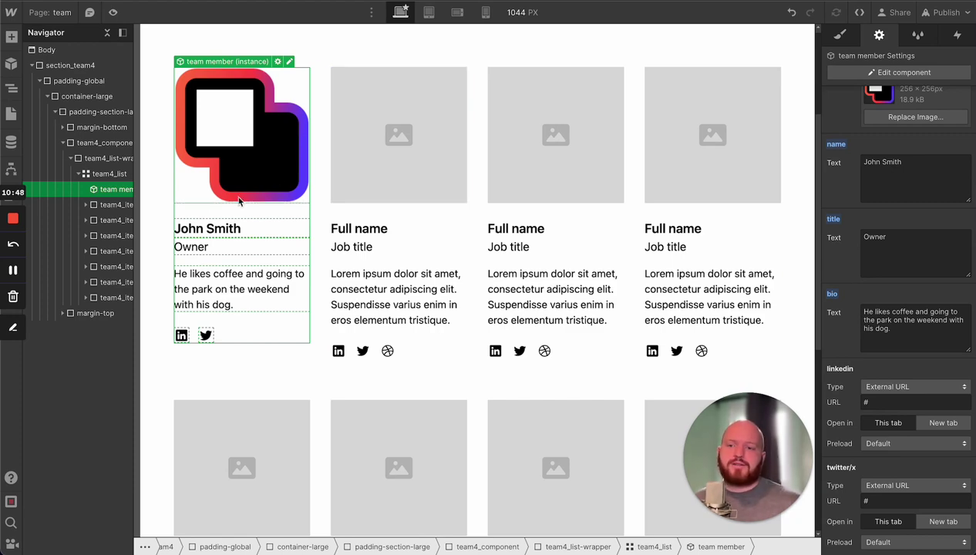
left_click(101, 209)
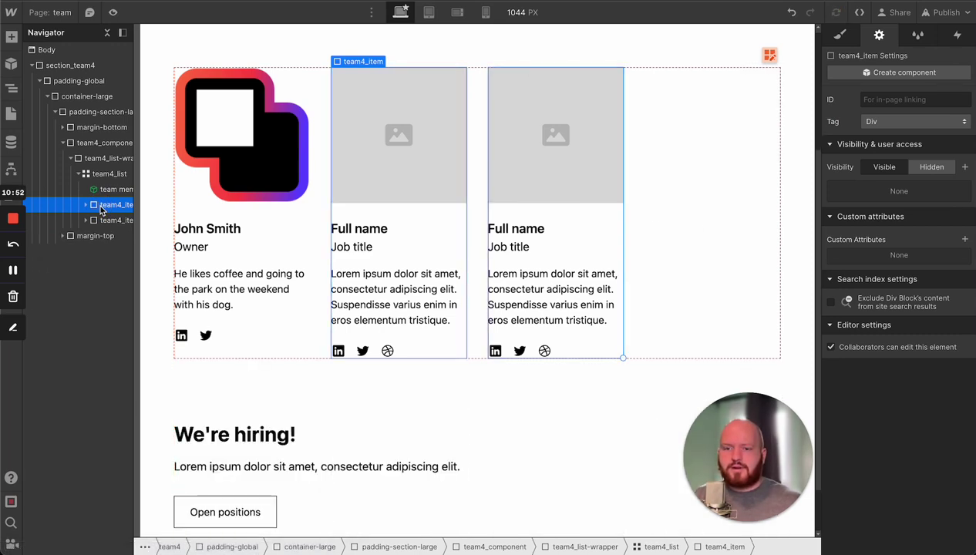
key("Delete")
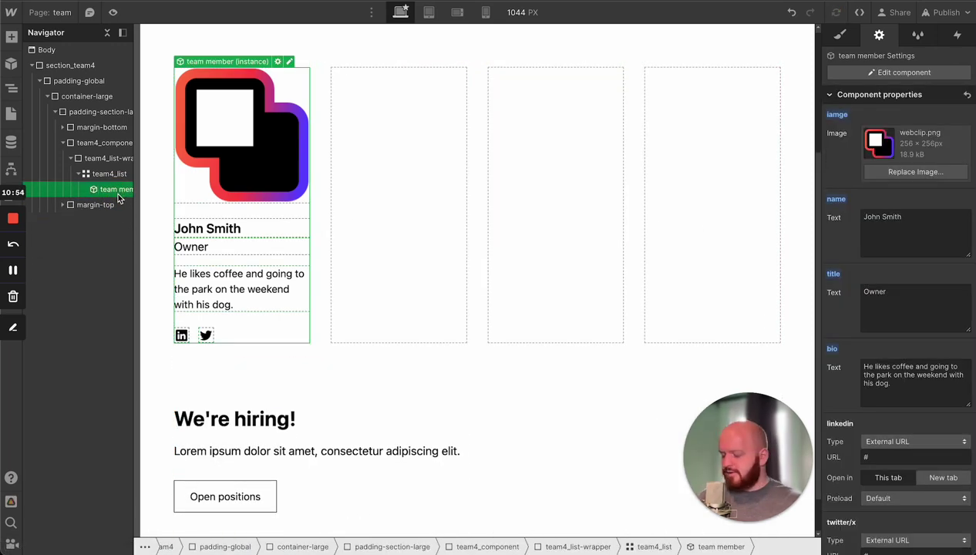
key("ctrl+d")
key("ctrl+d")
key("ctrl+d")
key("ctrl+d")
key("ctrl+d")
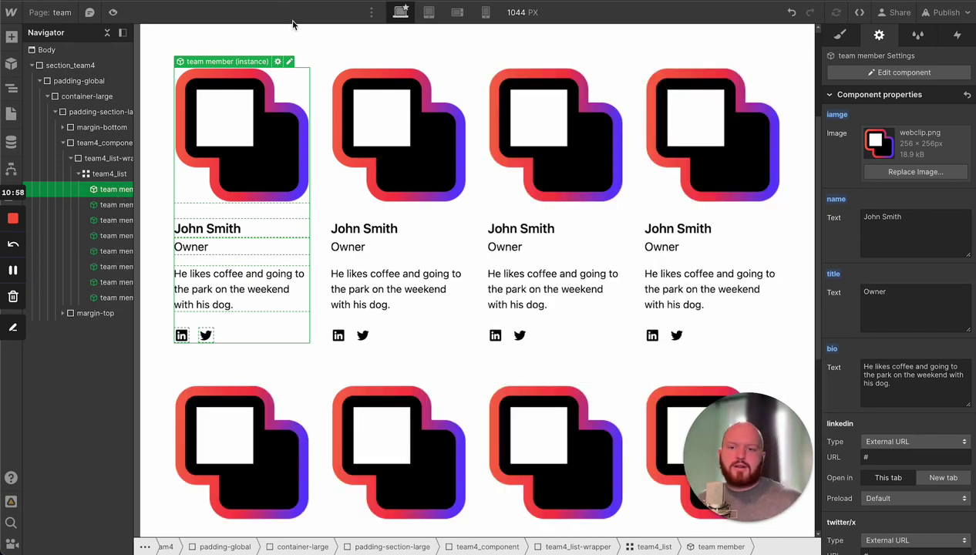
scroll(416, 296, "down", 5)
scroll(414, 291, "up", 7)
left_click(401, 325)
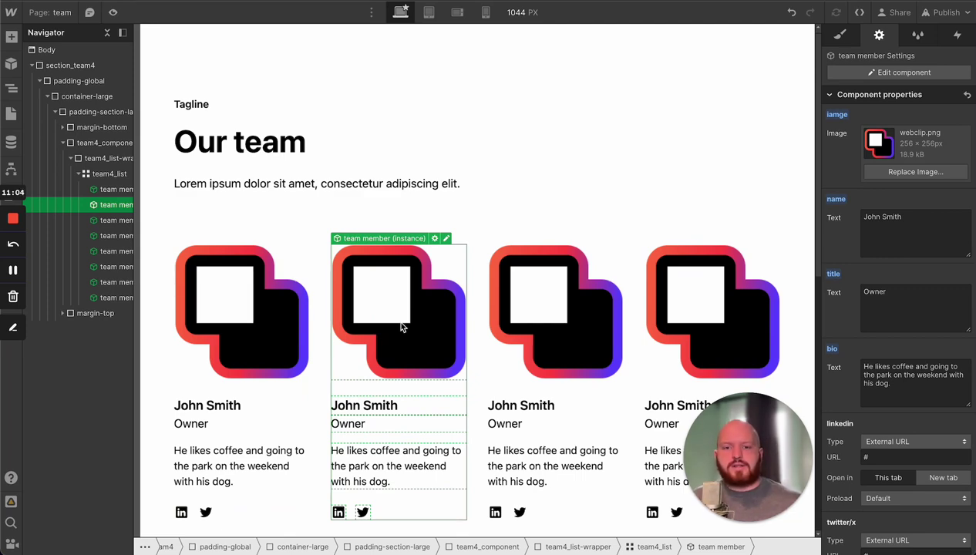
left_click(13, 149)
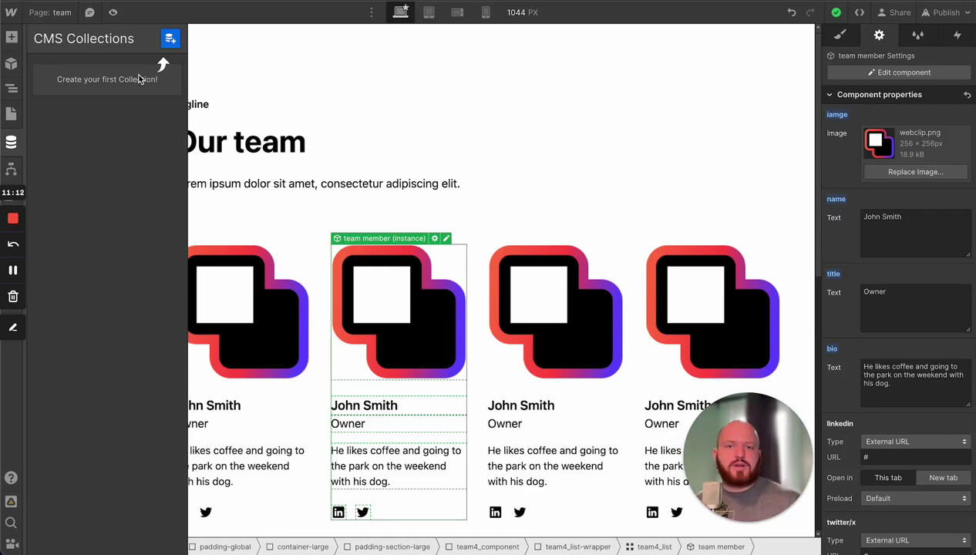
left_click(9, 143)
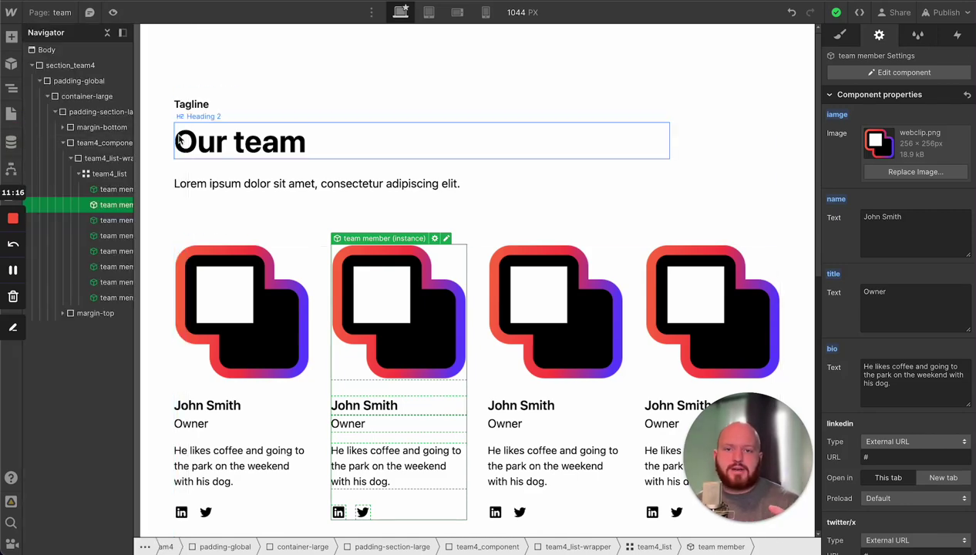